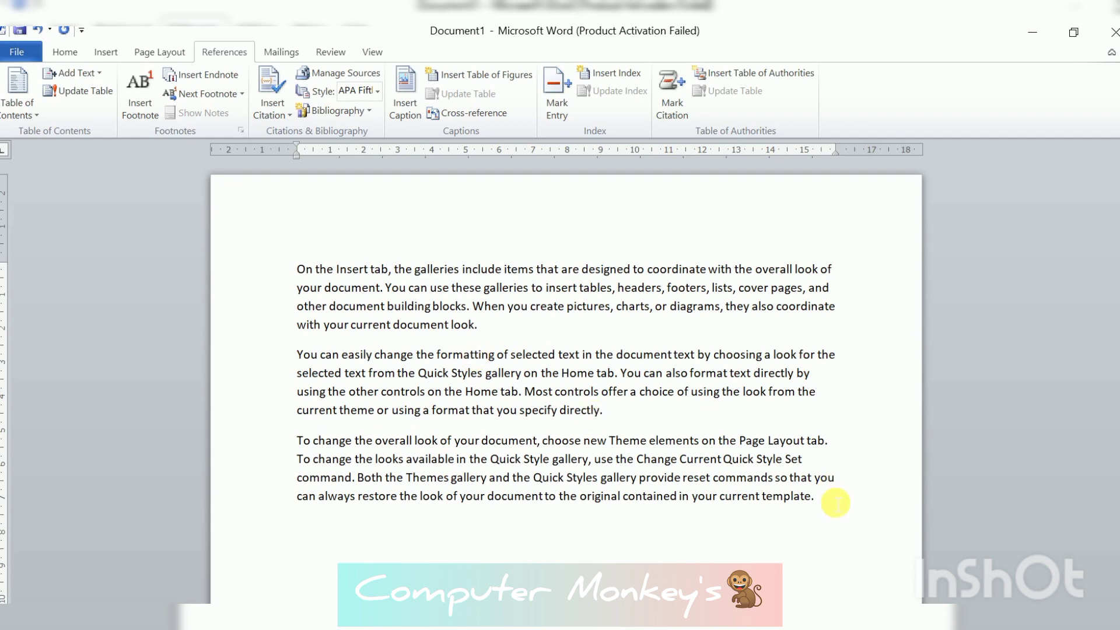
Copy all three sample paragraphs and paste the duplicate below the existing text
drag(823, 505, 303, 270)
key(ctrl+c)
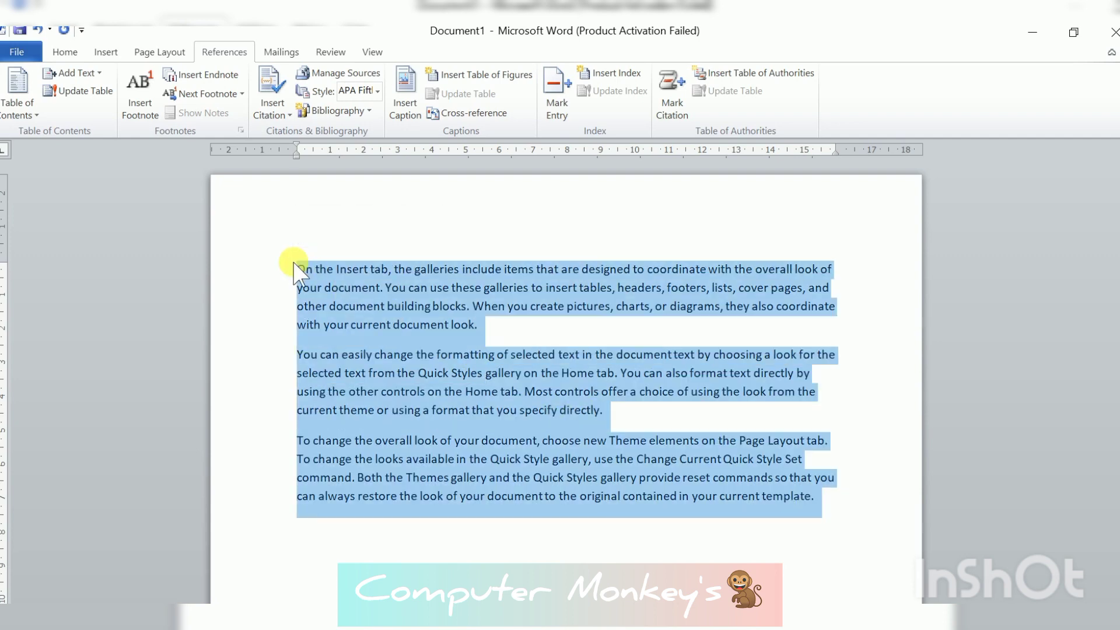
click(325, 541)
key(ctrl+v)
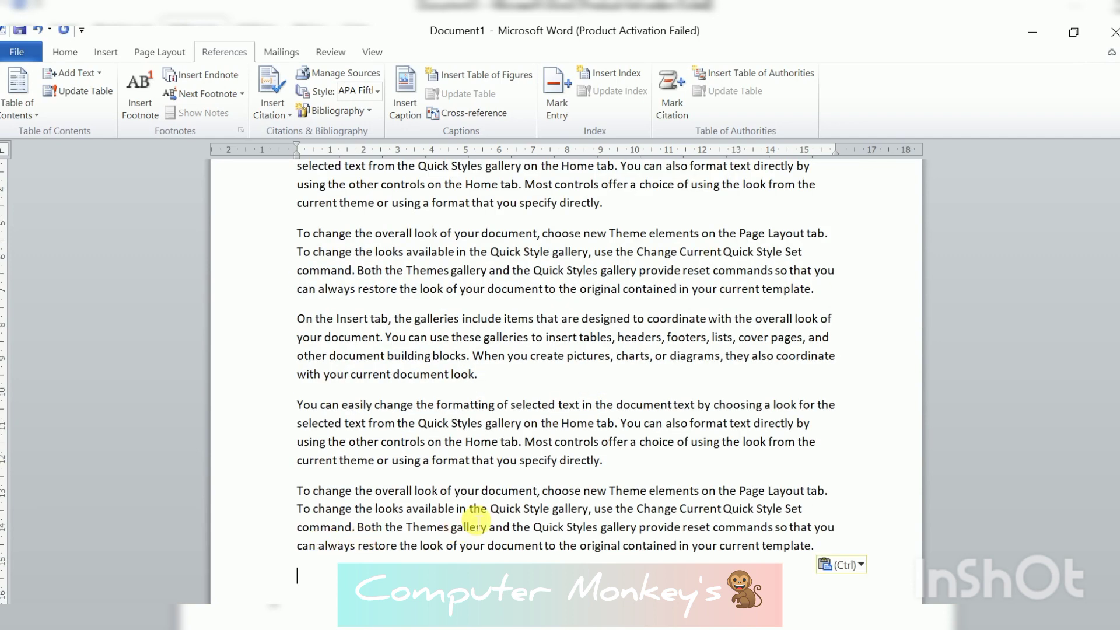
scroll(473, 525, down, 3)
scroll(473, 517, up, 4)
scroll(478, 519, up, 3)
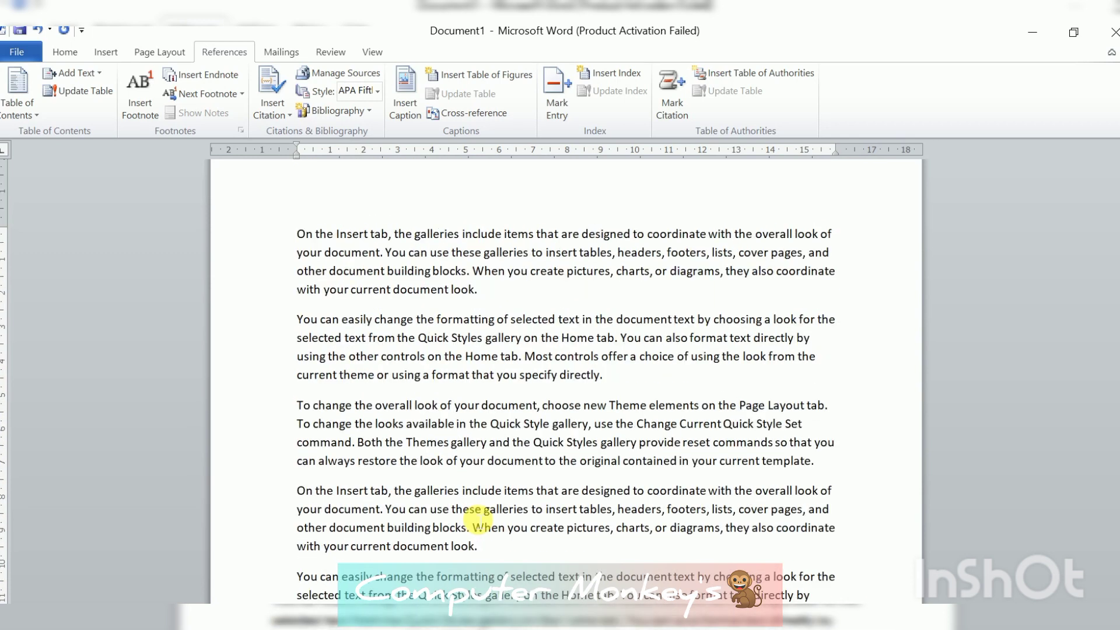
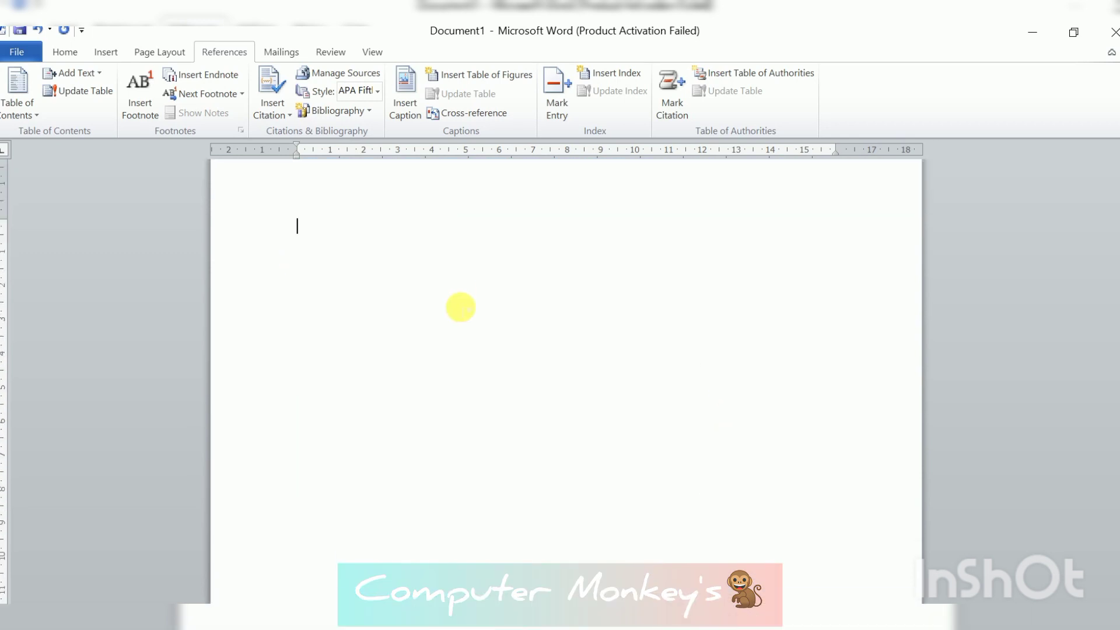
Generate filler text in the blank document with the formula =rand(5,7)
scroll(461, 308, up, 1)
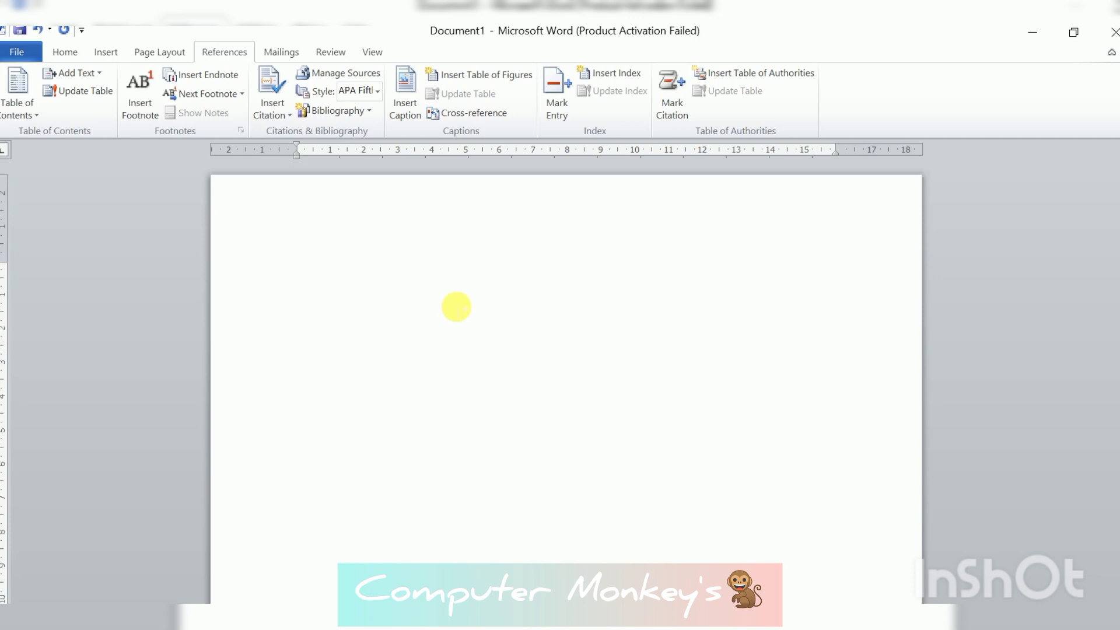
text(=rand)
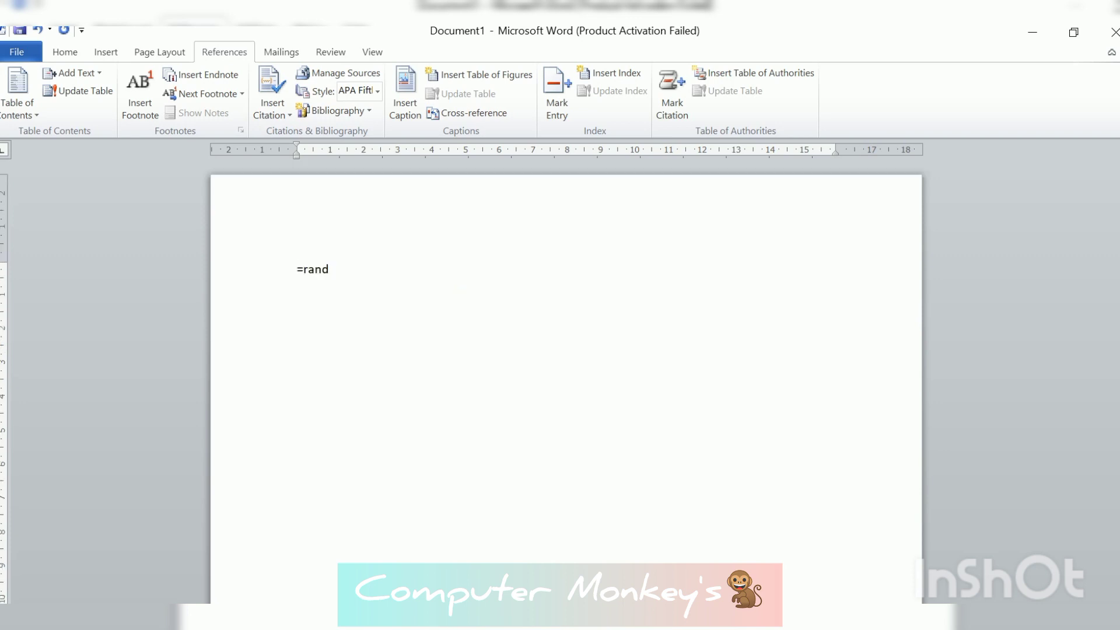
text(())
key(BackSpace)
text(5,7)
key(Return)
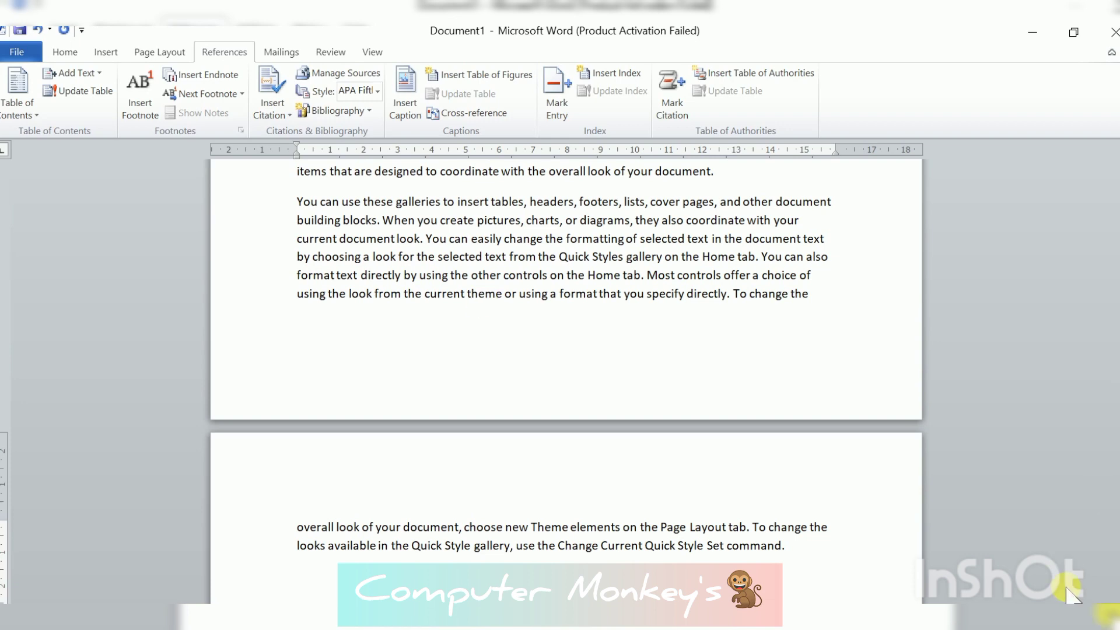
Examine the generated paragraphs with both pages side by side, checking each paragraph on the first page
click(987, 620)
click(988, 620)
click(987, 619)
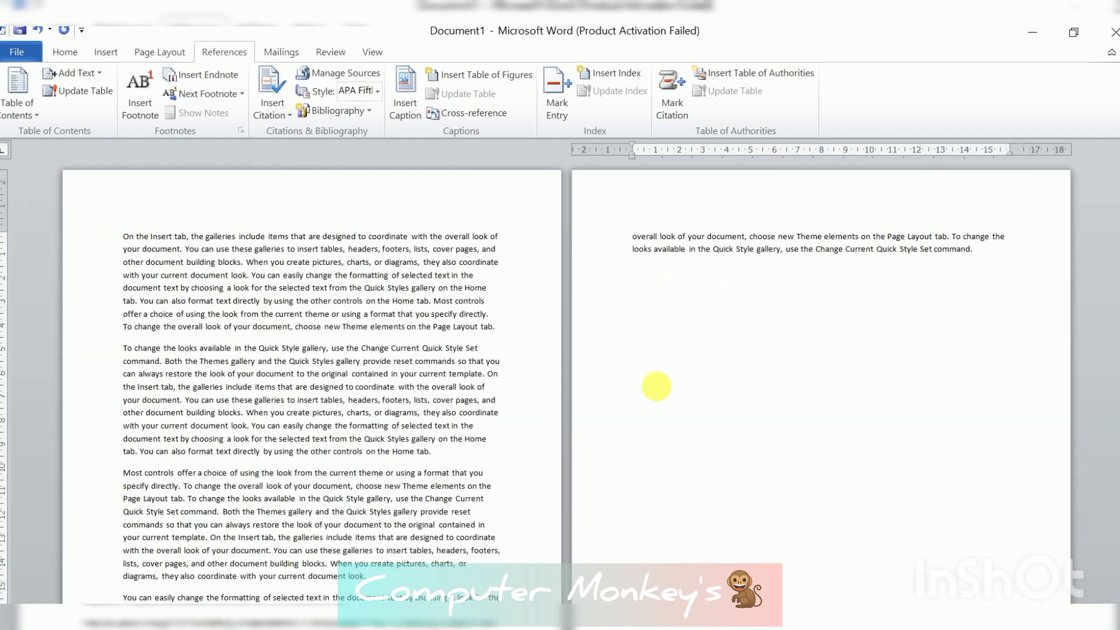
scroll(435, 458, down, 4)
scroll(436, 458, down, 2)
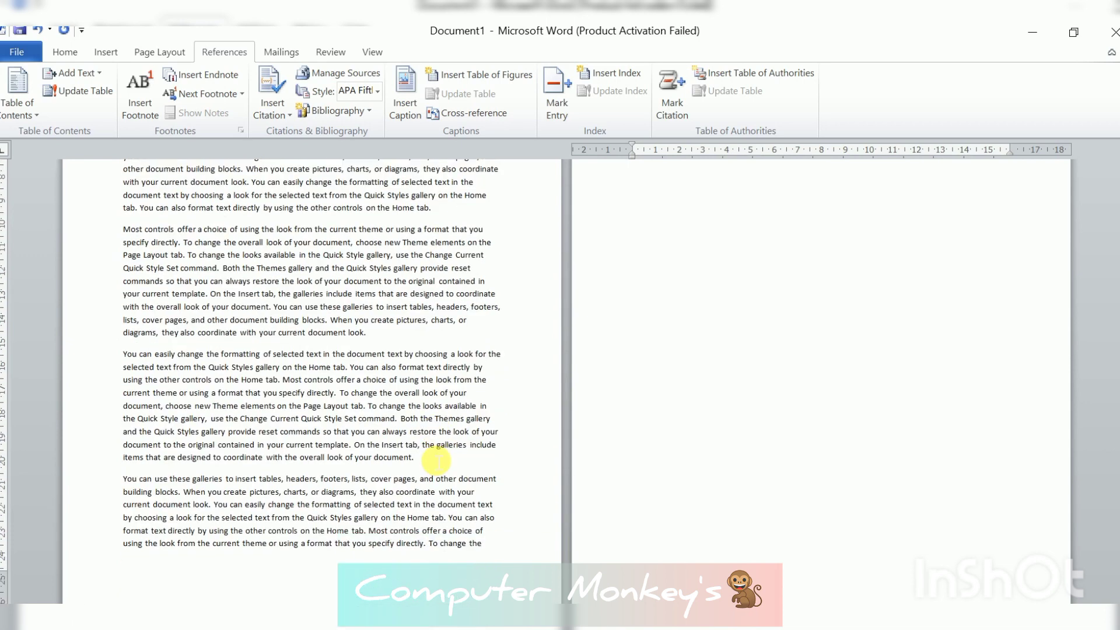
scroll(437, 458, up, 6)
scroll(435, 464, up, 2)
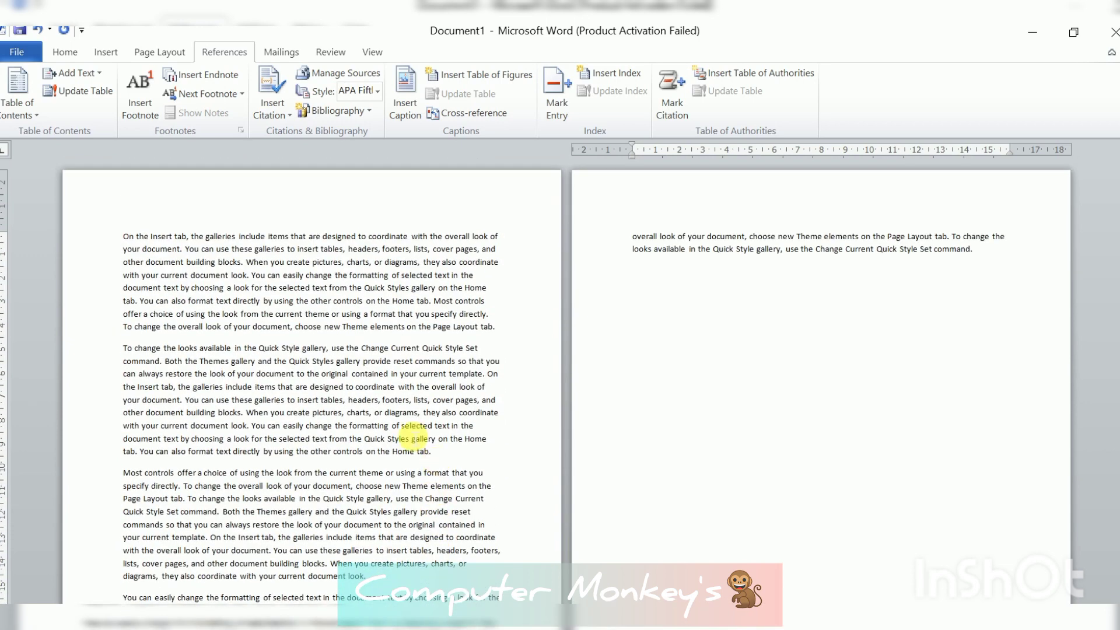
drag(219, 263, 250, 288)
drag(275, 387, 286, 414)
drag(282, 503, 296, 526)
scroll(327, 514, down, 4)
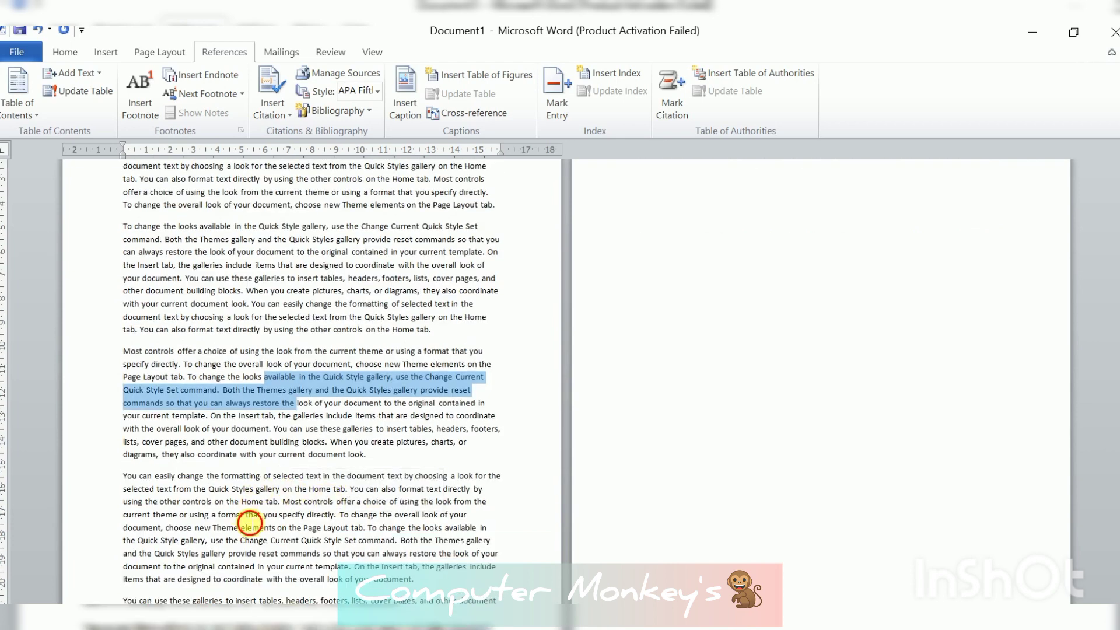
drag(220, 514, 302, 528)
scroll(292, 525, down, 4)
drag(246, 504, 286, 526)
scroll(520, 493, up, 8)
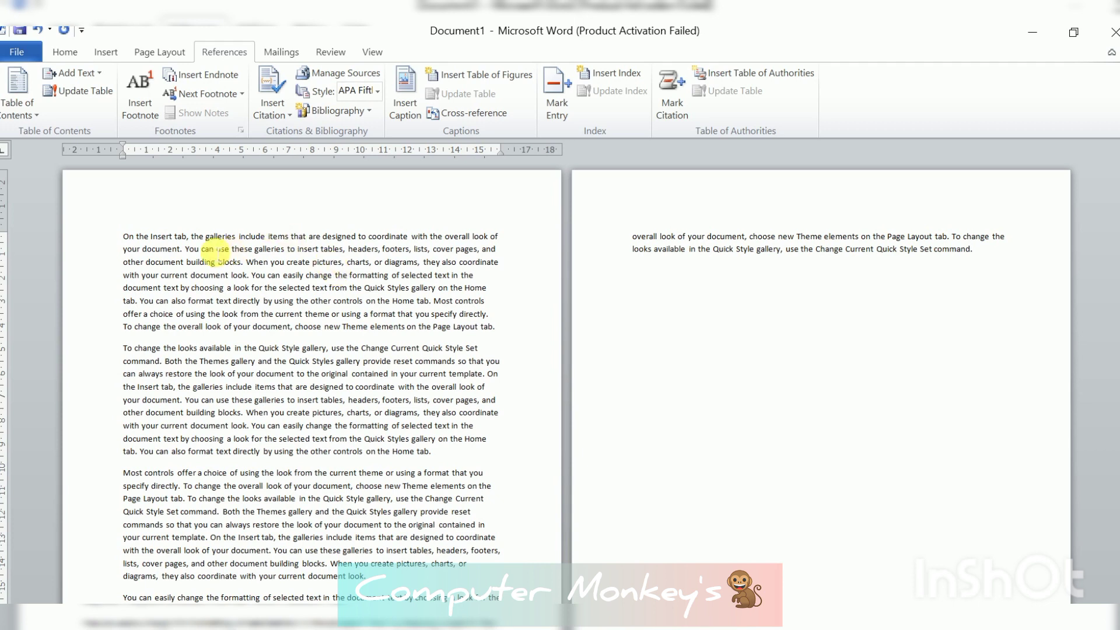
drag(208, 237, 213, 333)
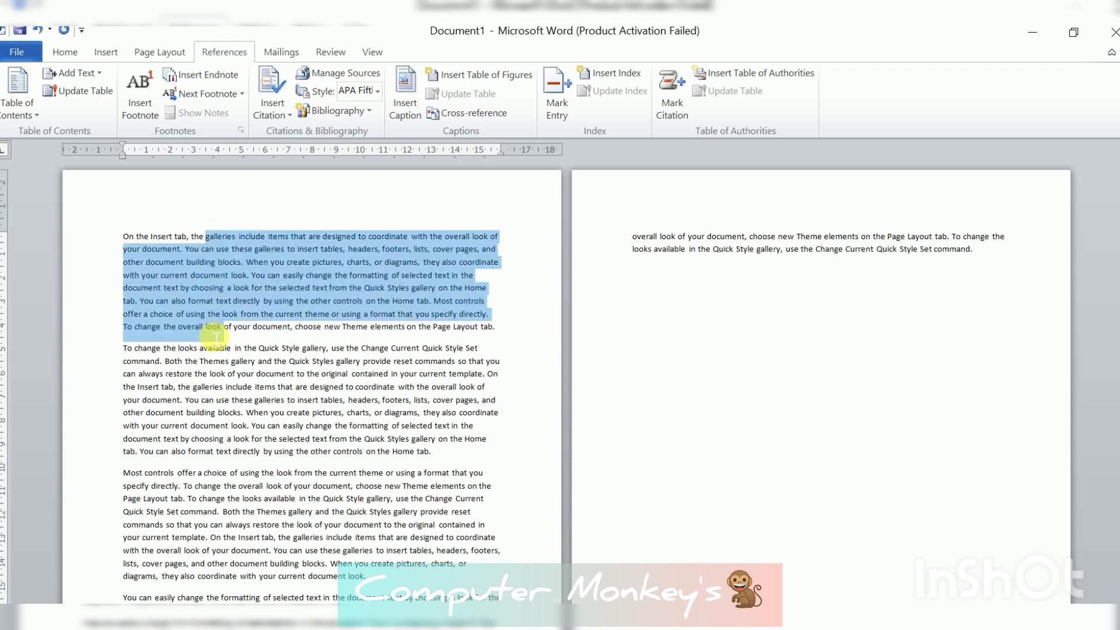
click(234, 432)
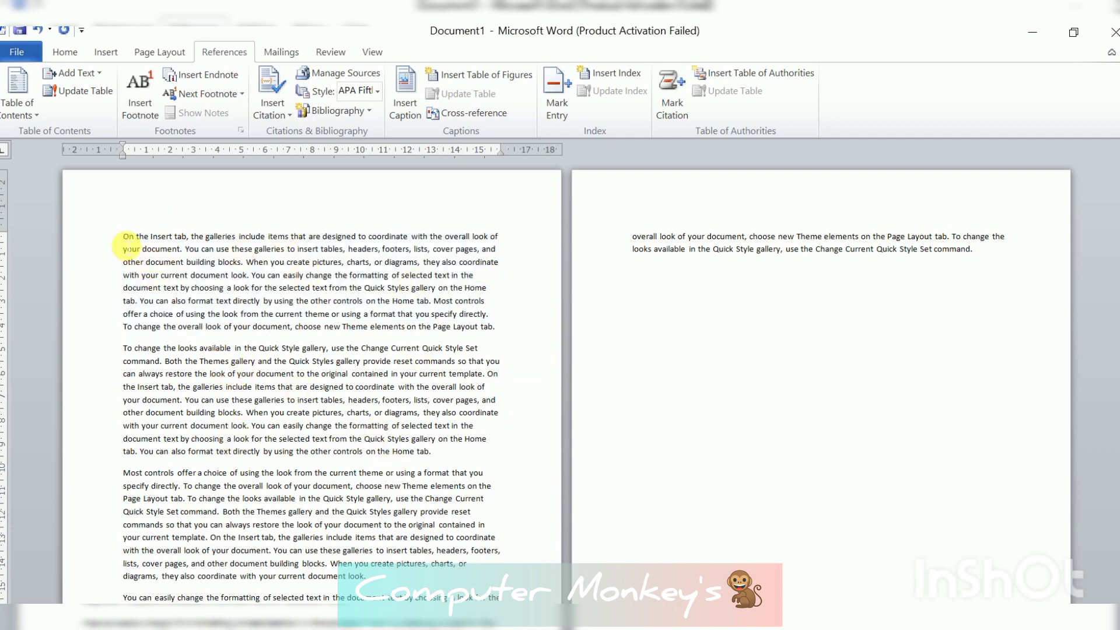
click(124, 237)
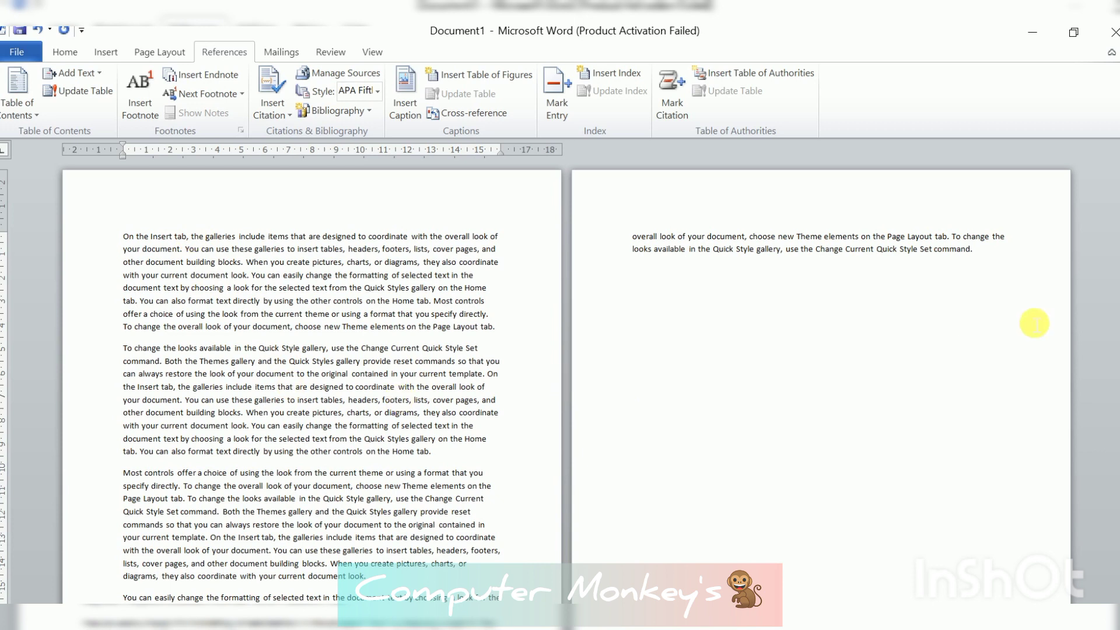
Generate more filler text after the last paragraph on page 2 with the formula =rand(15,5)
click(726, 286)
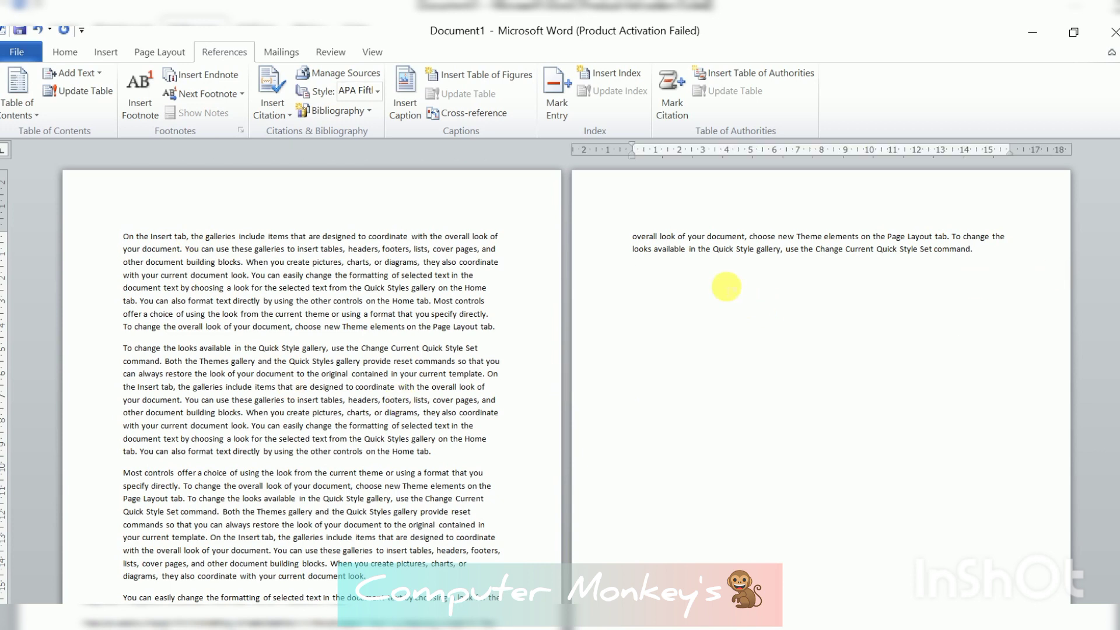
text(=rand(15,5)
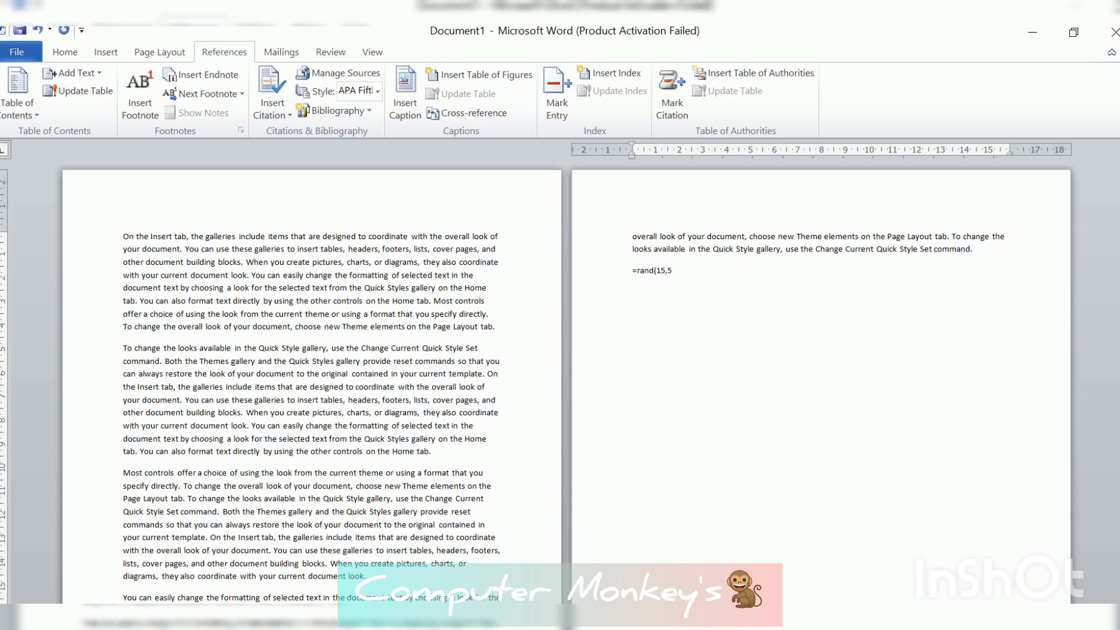
key(Return)
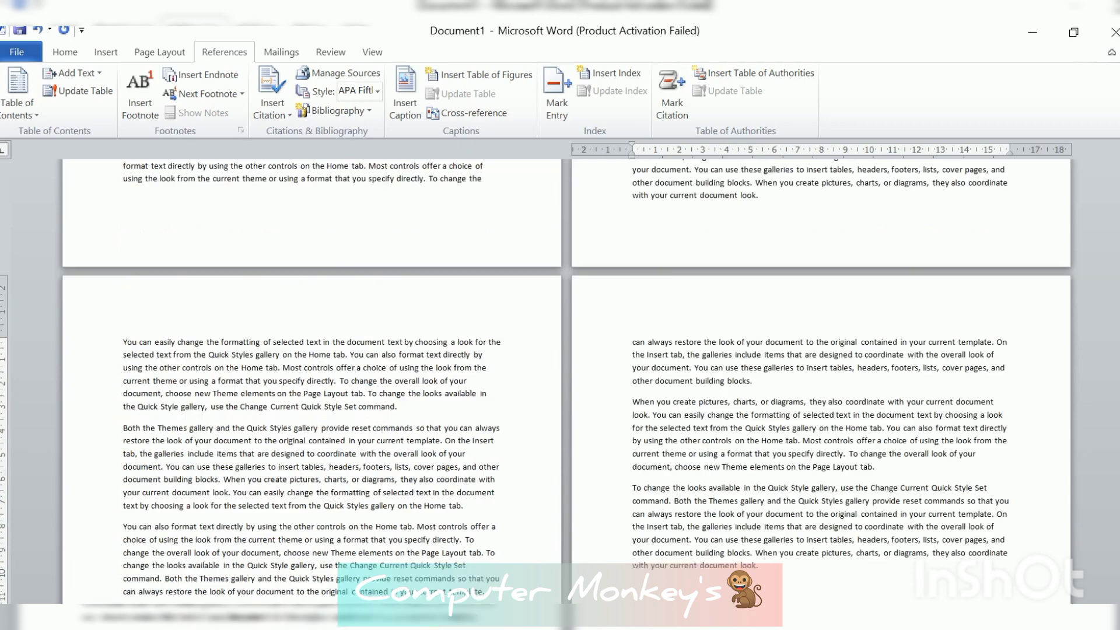
Review the added filler text across the document's pages, from the end back to the first page
scroll(601, 325, up, 5)
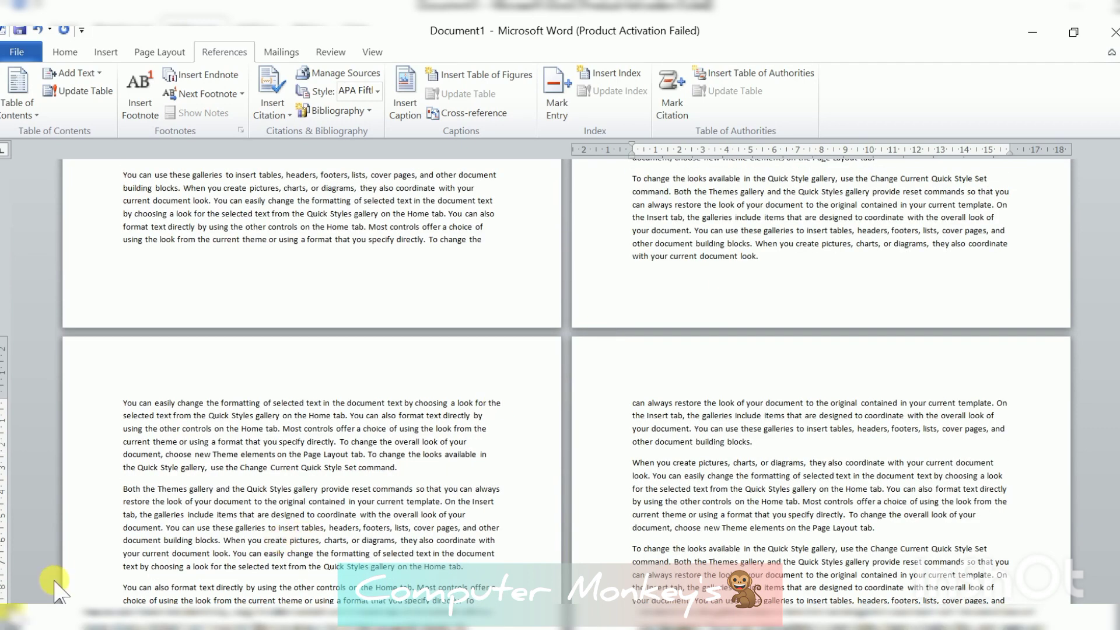
scroll(487, 430, up, 1)
scroll(487, 430, up, 2)
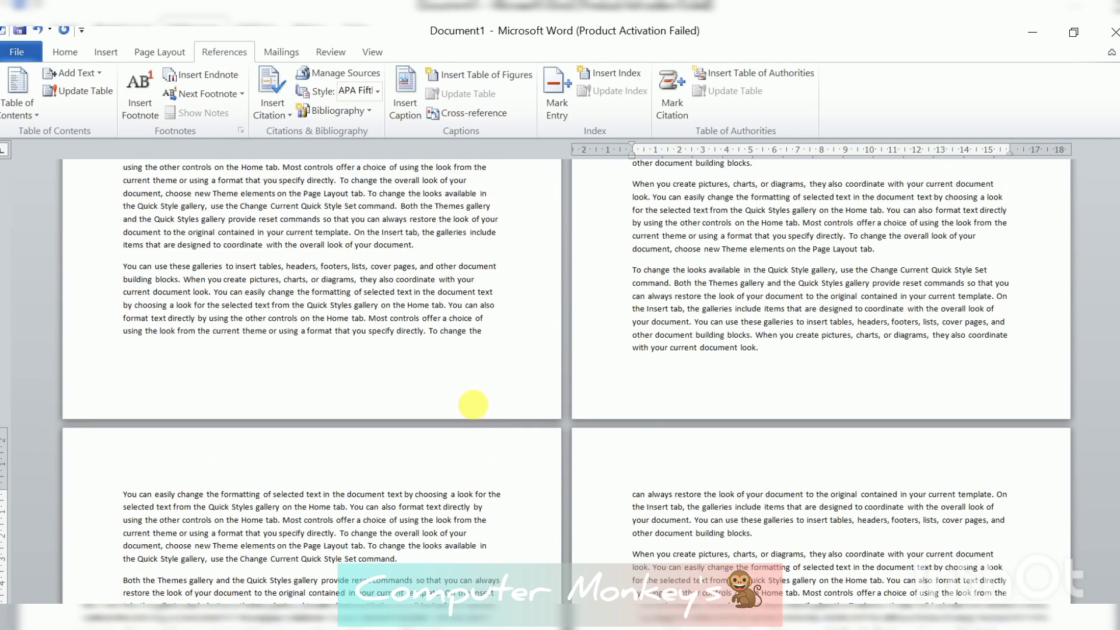
click(454, 305)
scroll(850, 485, up, 1)
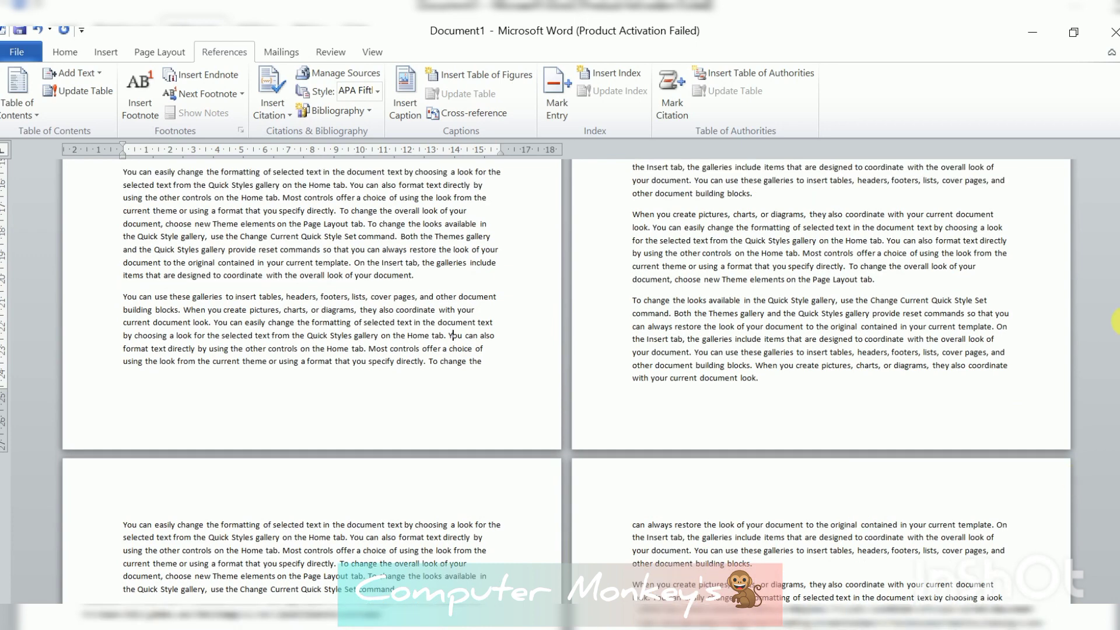
drag(1119, 322, 1119, 175)
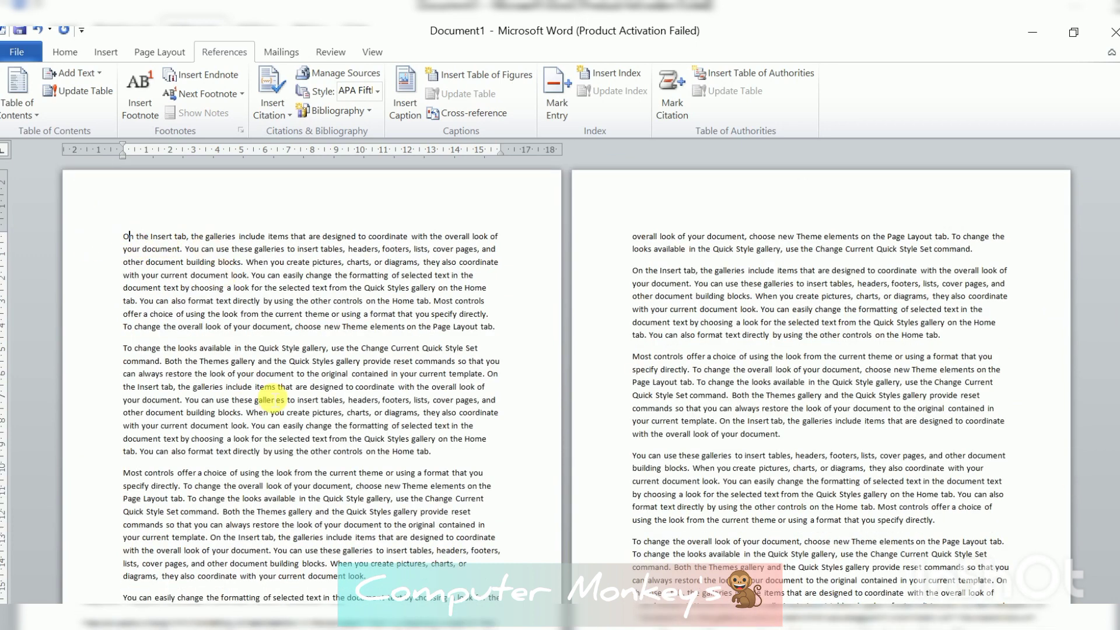
scroll(263, 438, down, 6)
scroll(350, 467, up, 6)
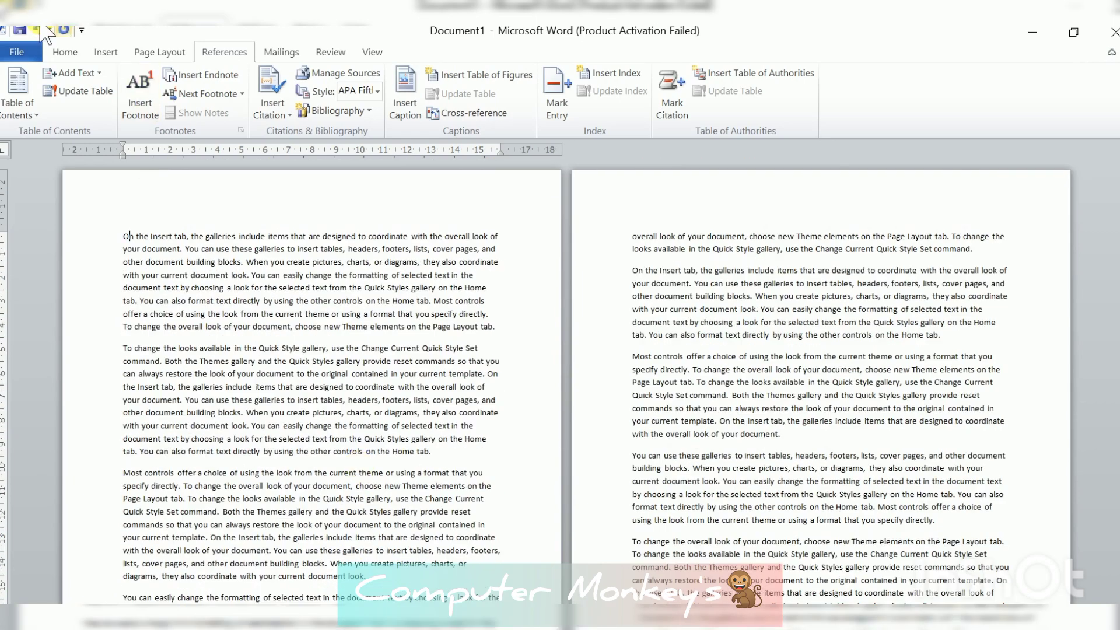
Insert page numbers at the top of the pages in the Plain Number 1 style and leave header editing
click(105, 52)
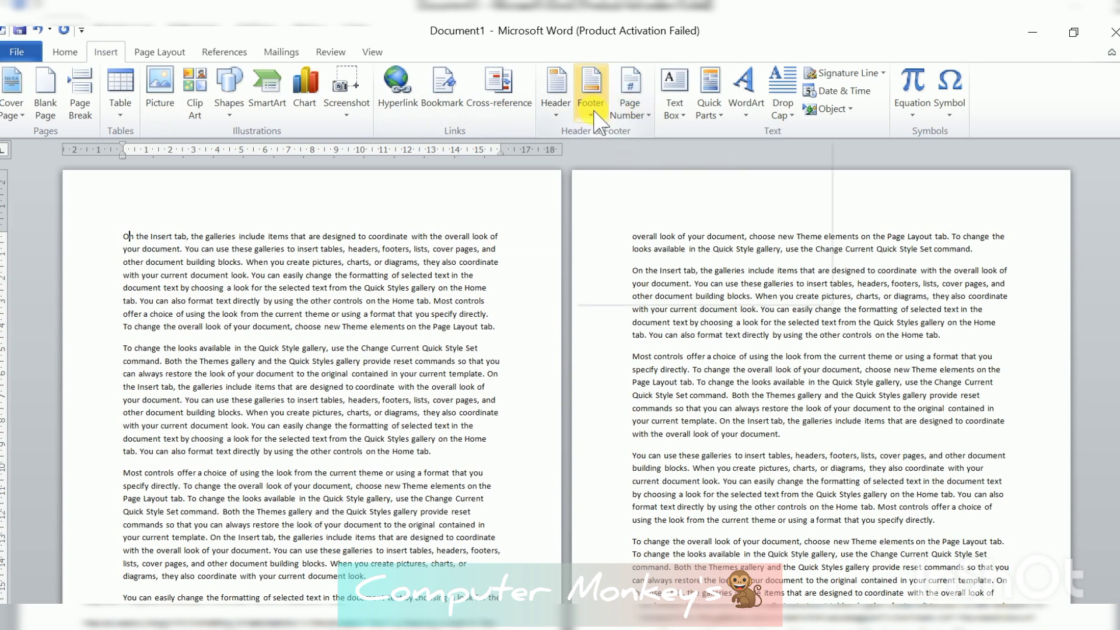
click(642, 112)
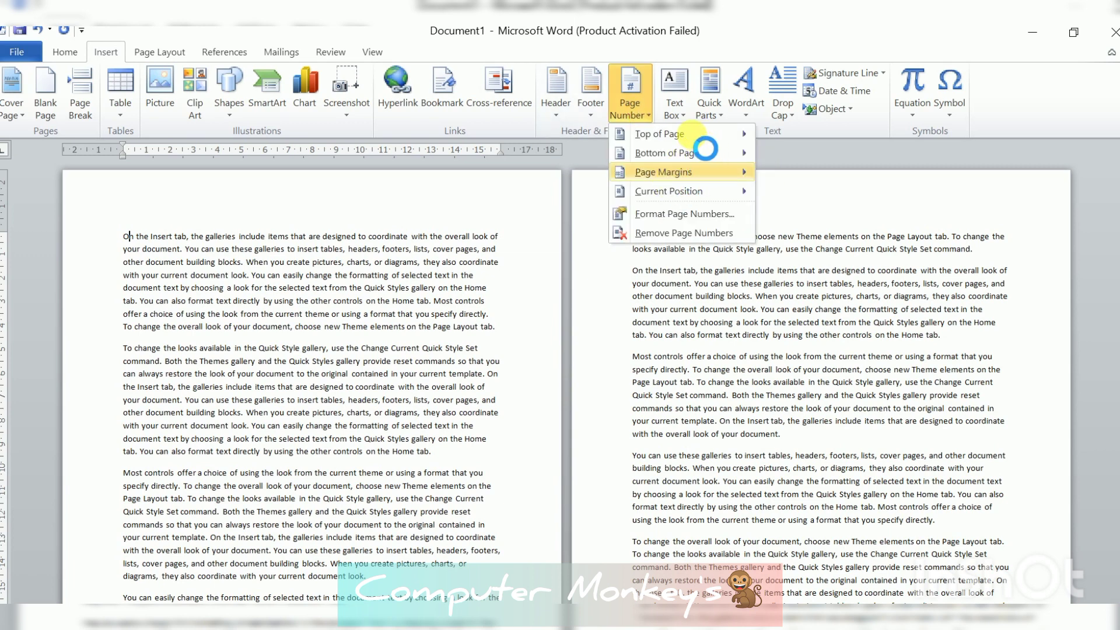
mouse_move(700, 140)
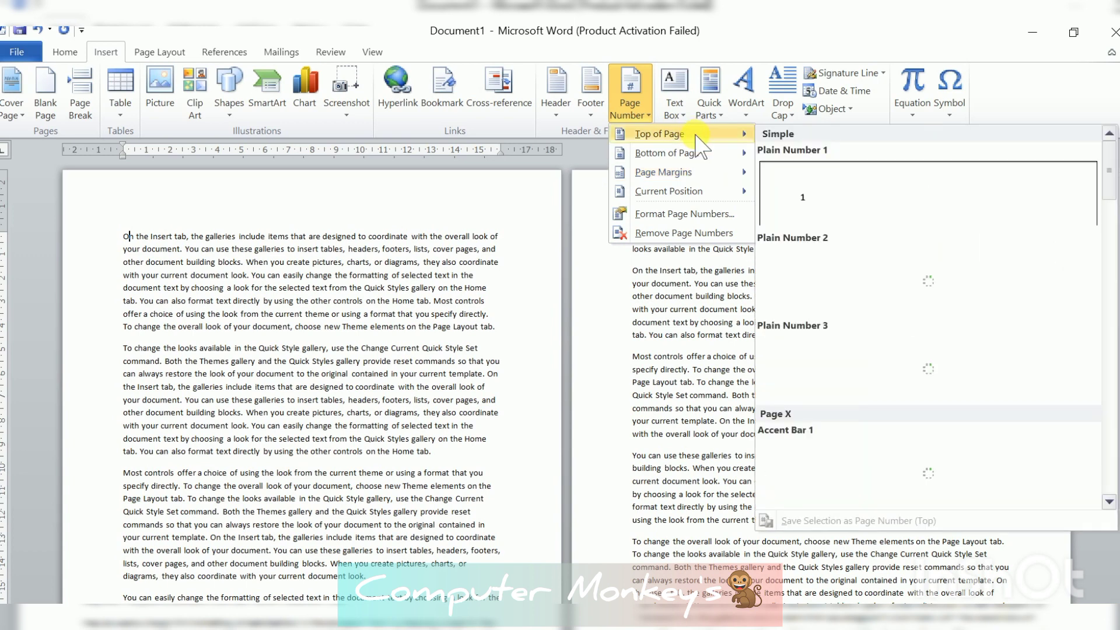
click(831, 219)
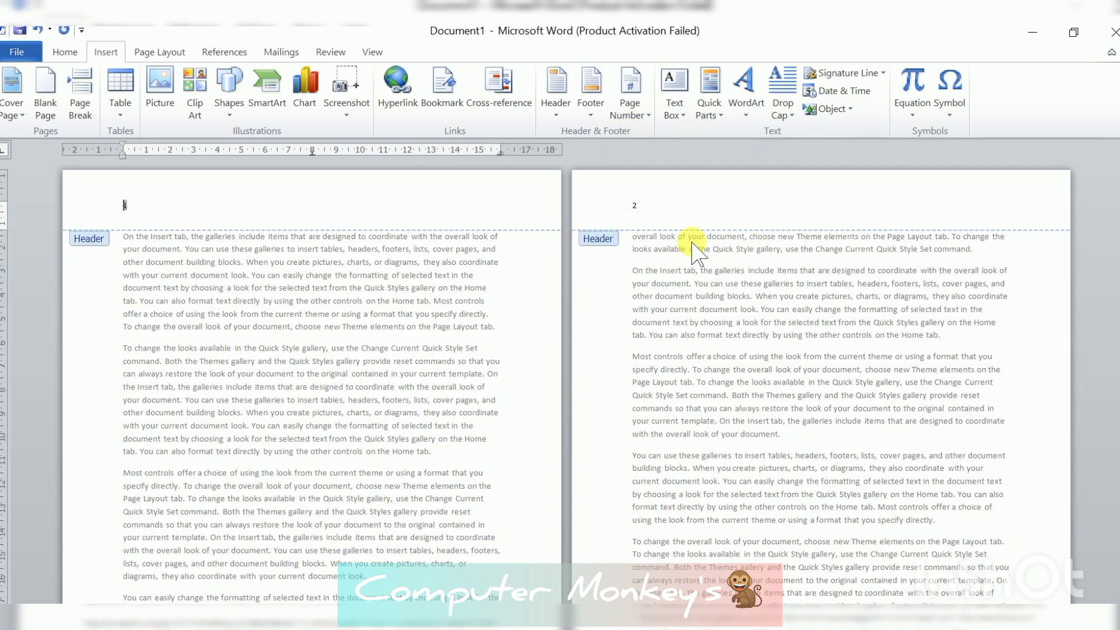
click(761, 97)
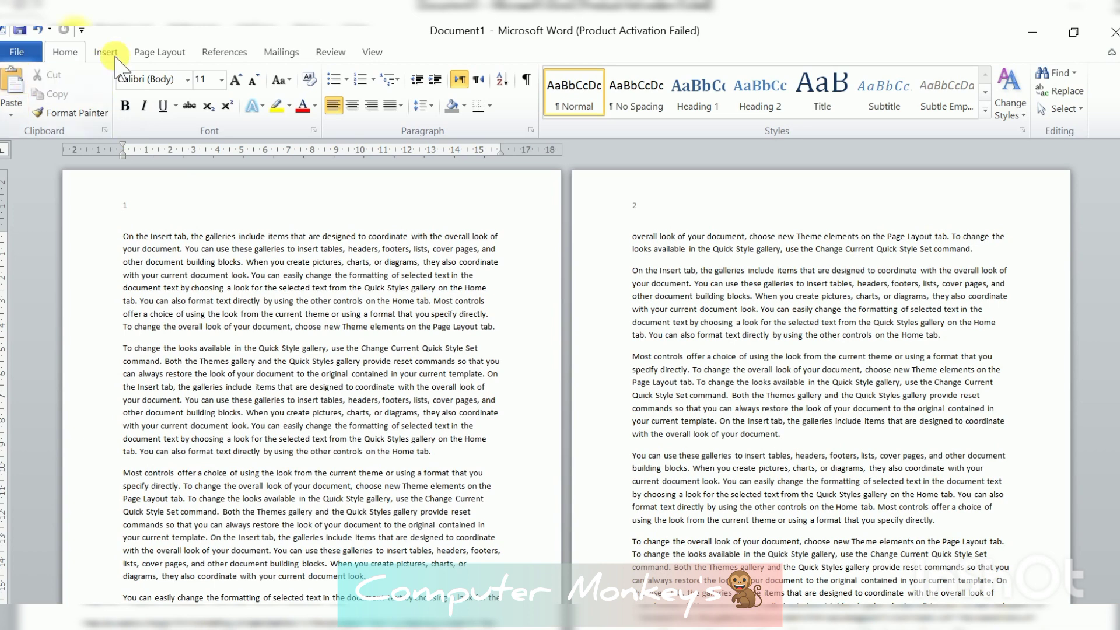
Add a new line above the first paragraph on page 1 with the chapter title "Chapter-1"
click(224, 52)
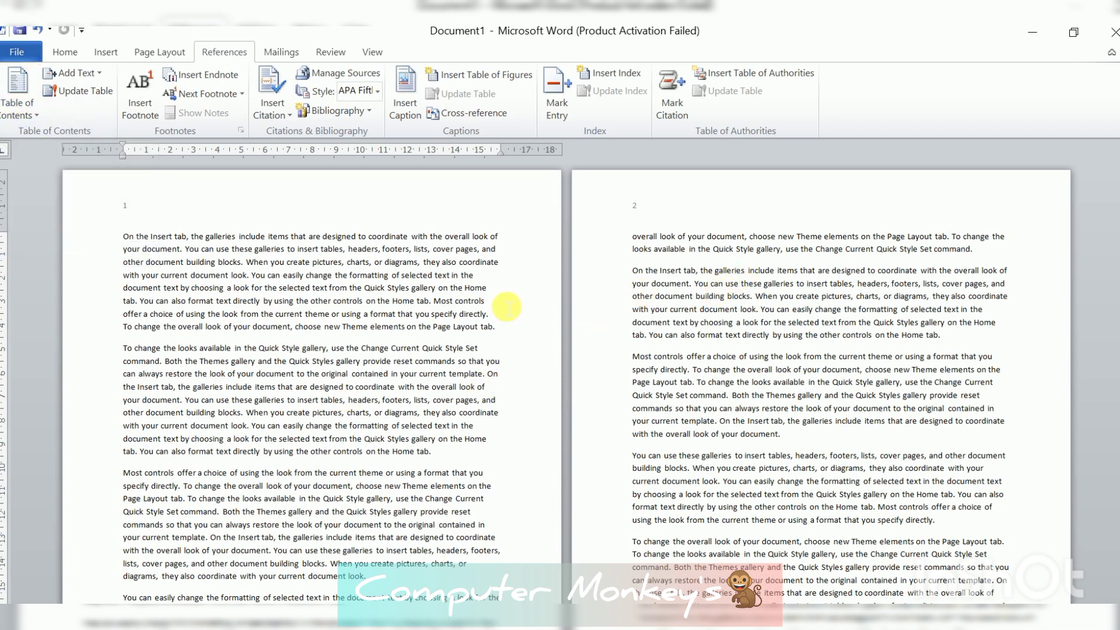
scroll(519, 473, down, 5)
scroll(513, 487, up, 5)
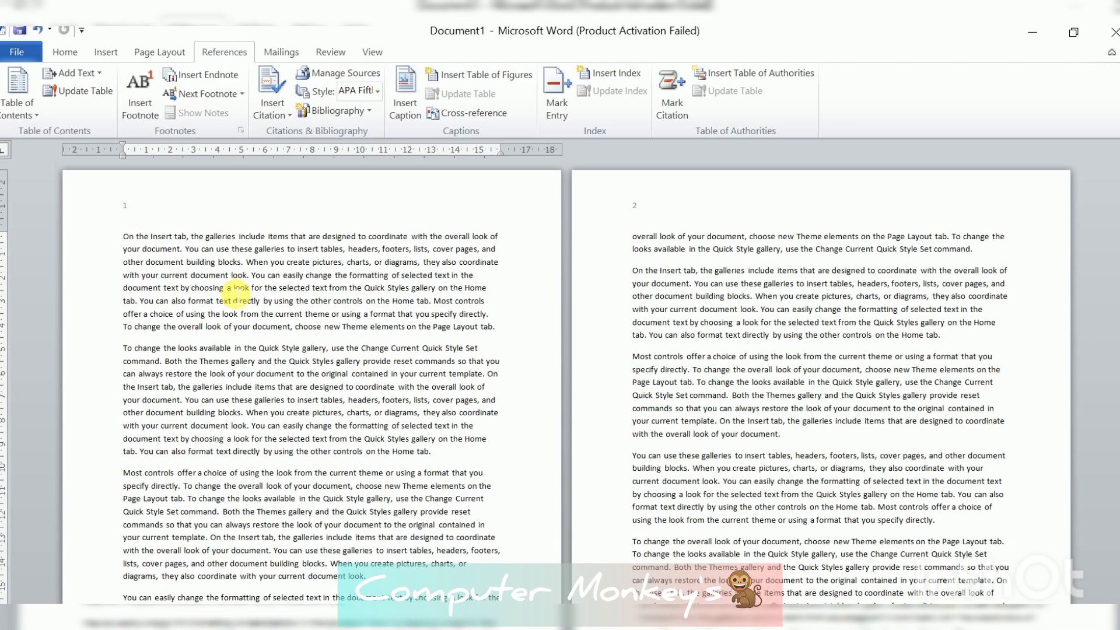
key(Return)
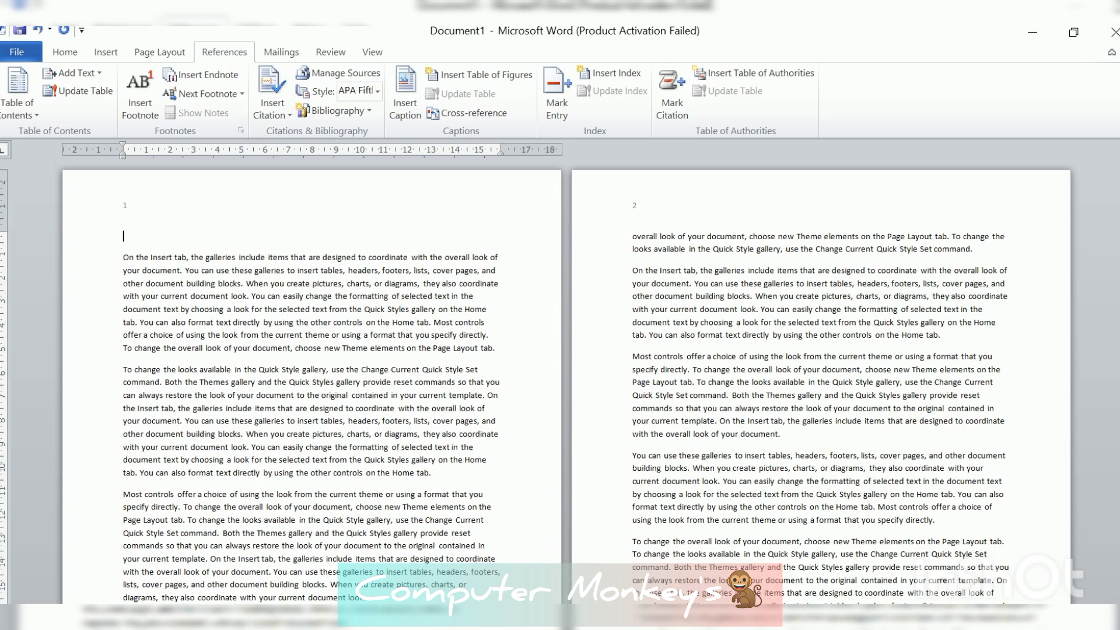
text(Chapter-1)
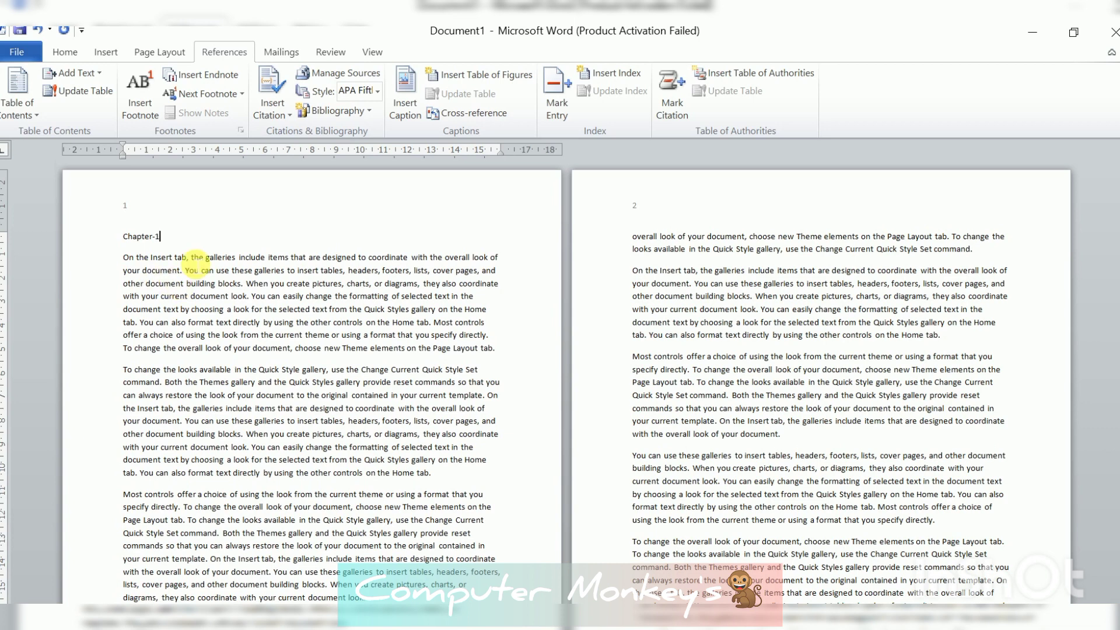
Apply the Heading 1 style to the "Chapter-1" title on page 1
drag(173, 241, 124, 238)
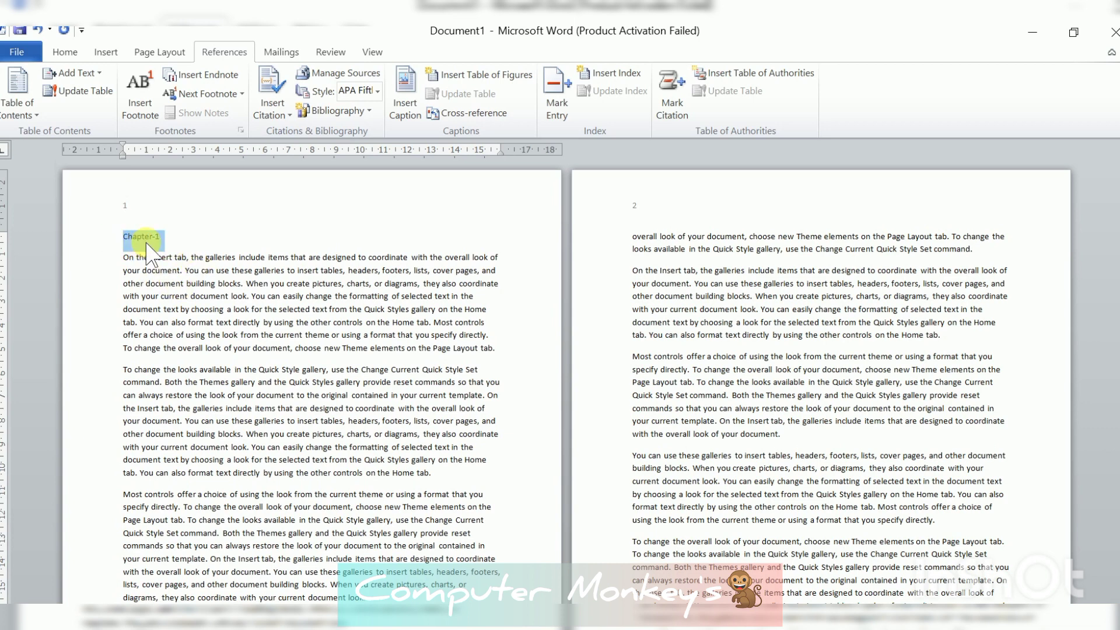
click(66, 52)
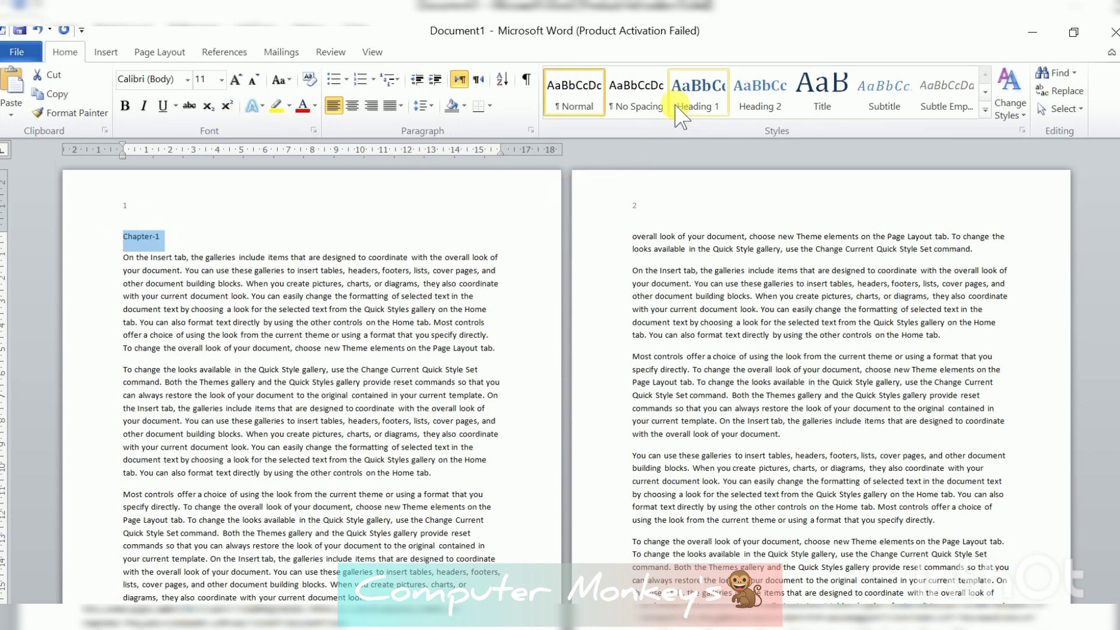
click(697, 96)
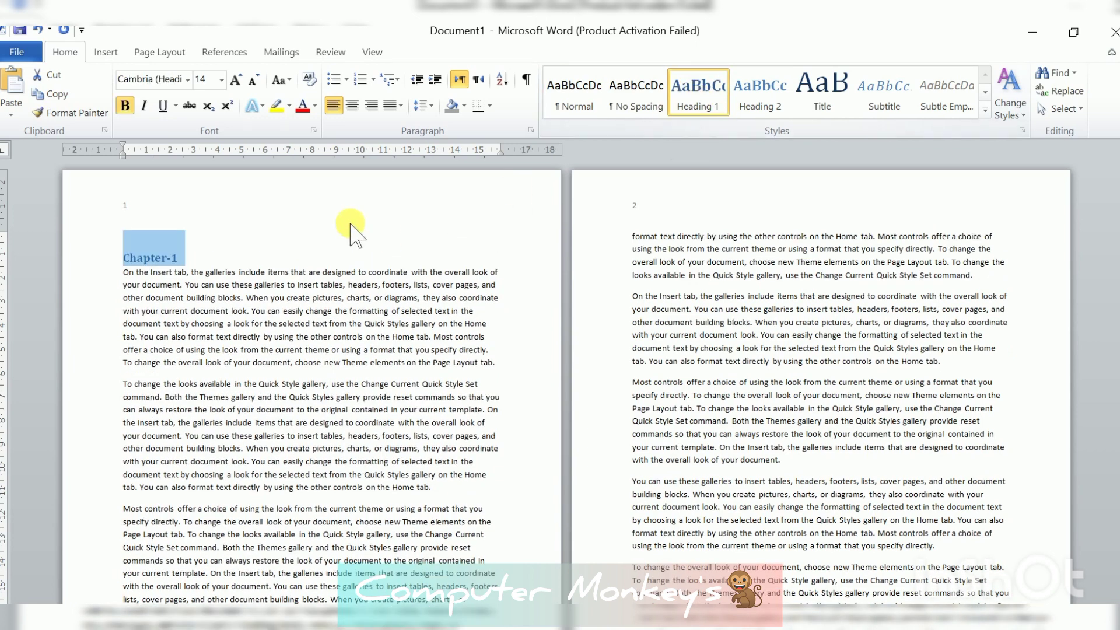
Center the "Chapter-1" heading on page 1, enlarge it to 20 pt and color it red
click(352, 105)
click(235, 79)
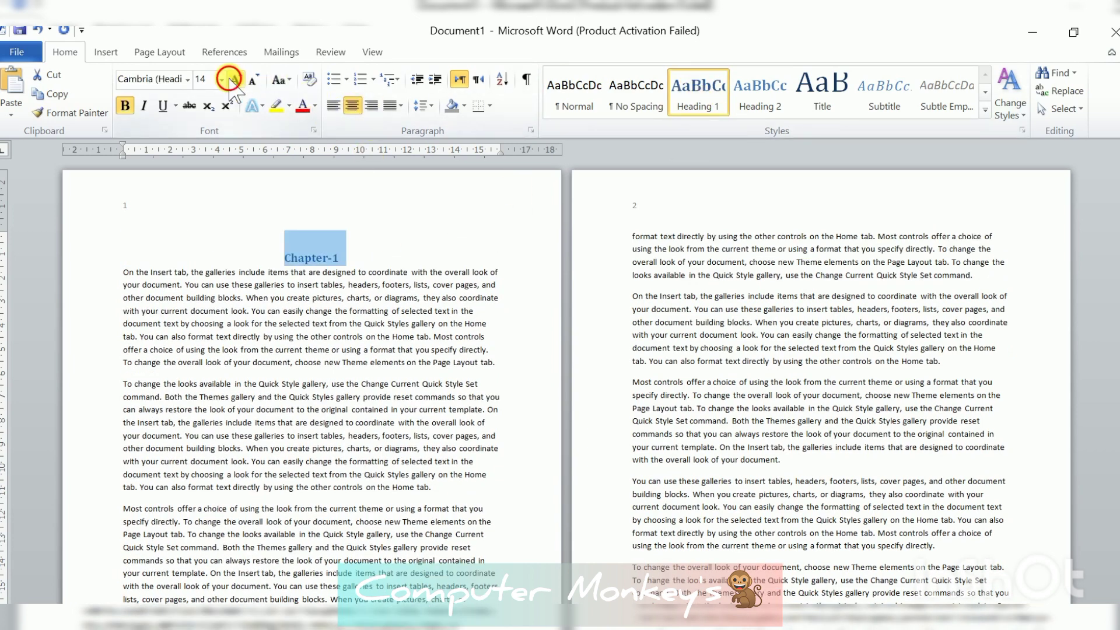
click(236, 80)
click(235, 79)
click(298, 105)
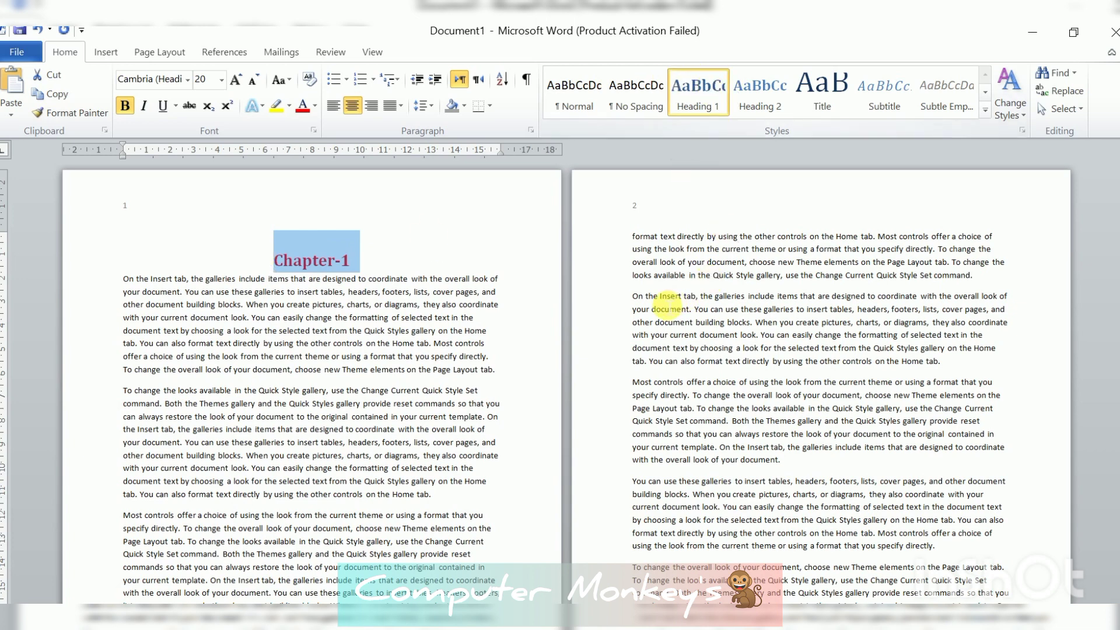
Add a "Chapter-2" title line above the first paragraph on page 2 and apply the Heading 1 style to it
click(633, 237)
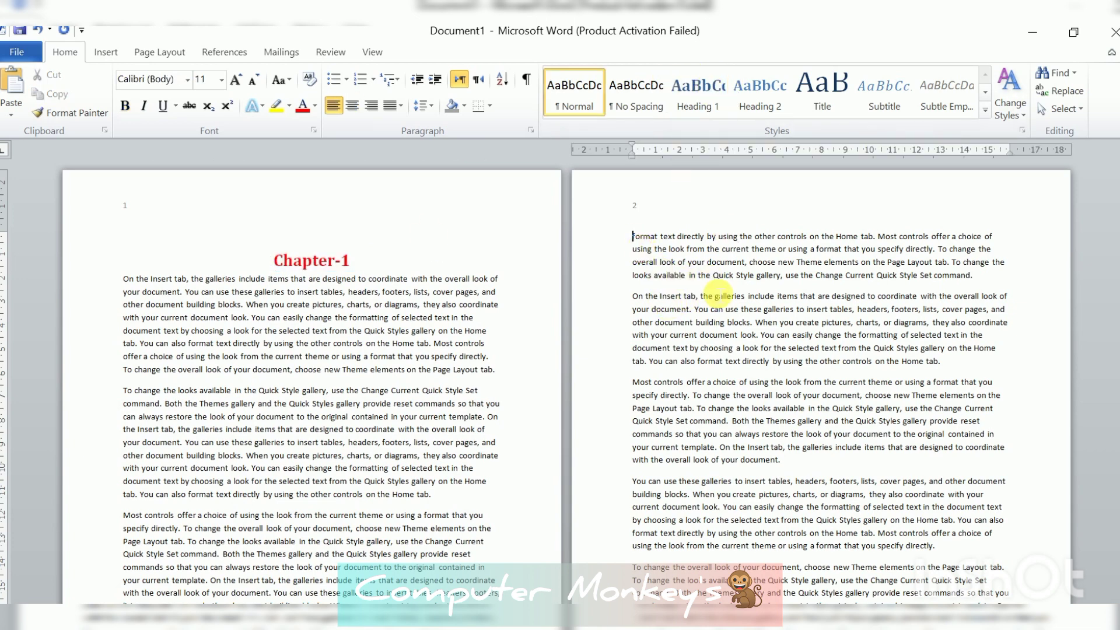
key(Return)
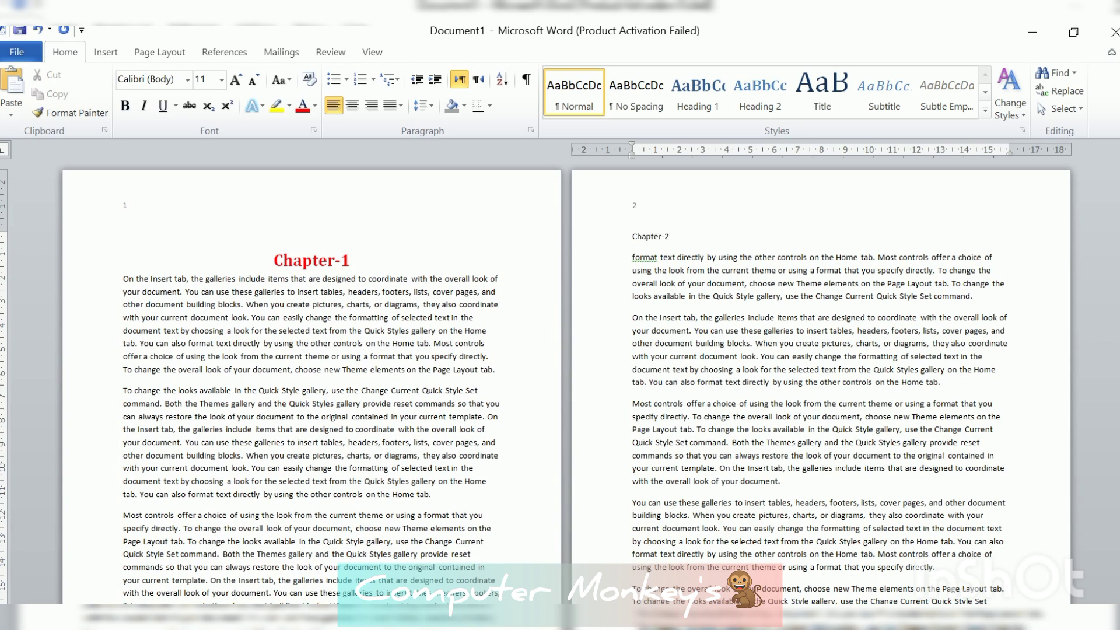
drag(672, 236, 632, 238)
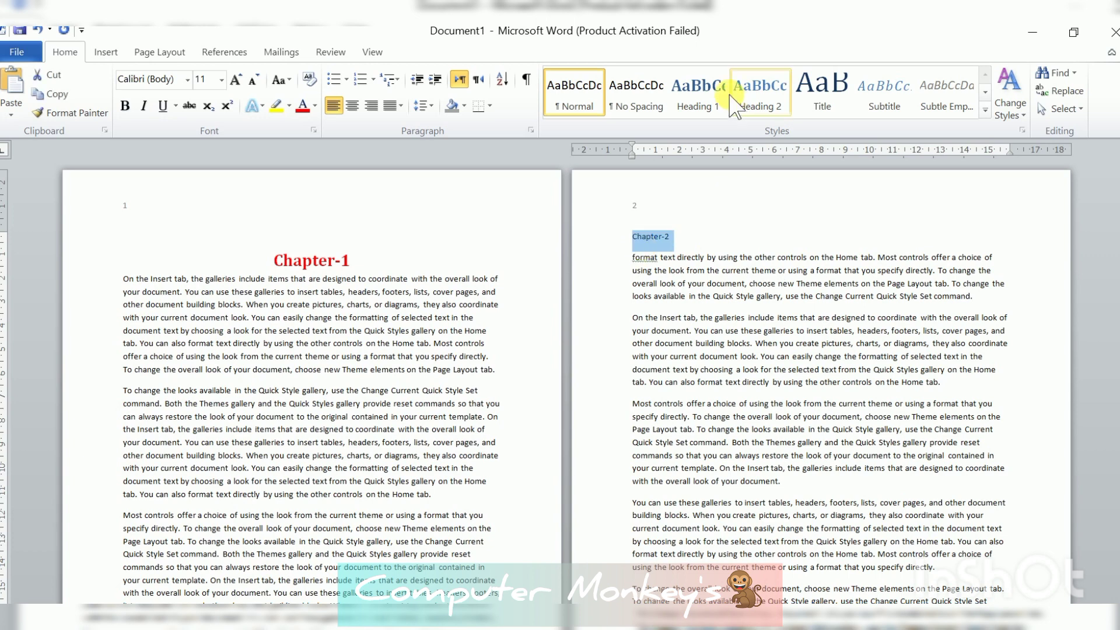
click(709, 108)
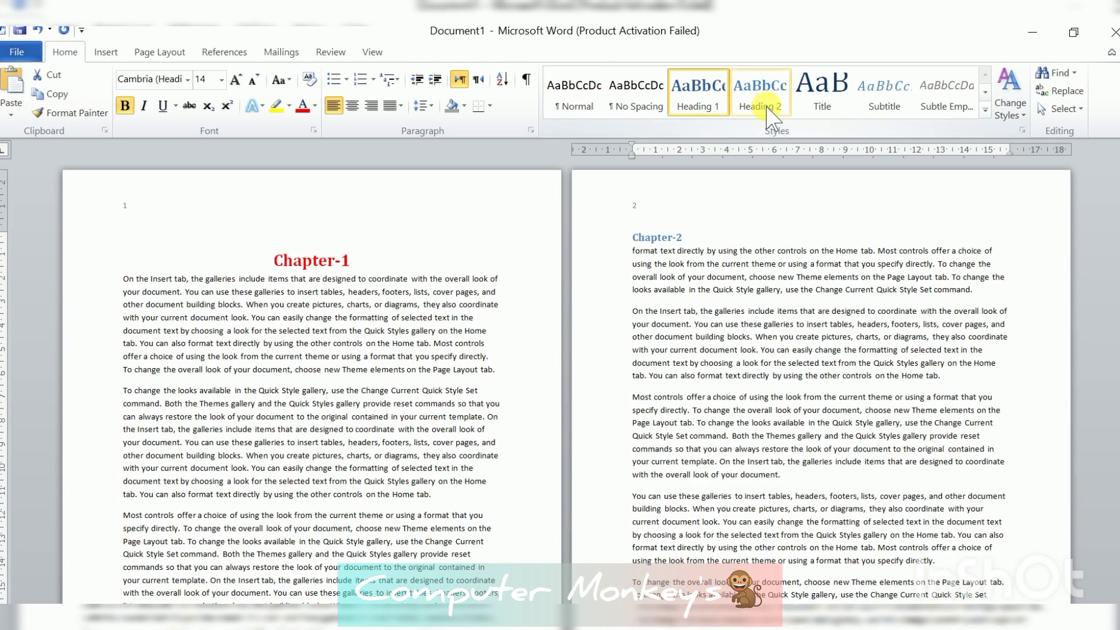
Enlarge the "Chapter-2" heading to 18 pt, color it red and center it
click(236, 79)
click(235, 79)
click(303, 105)
click(352, 105)
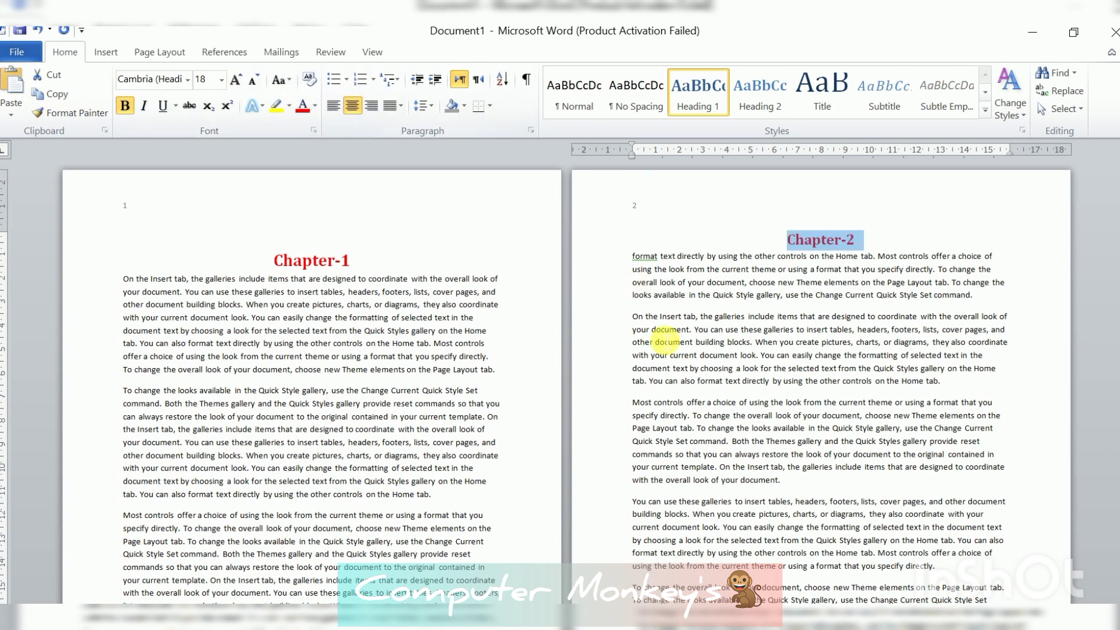
click(689, 330)
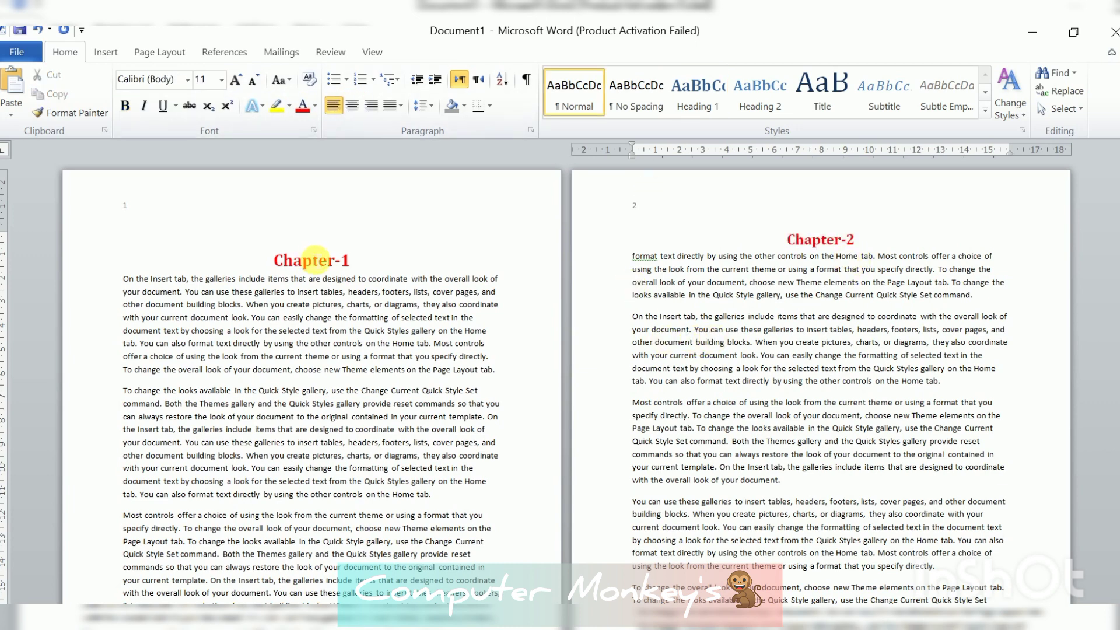
Insert a blank page in front of the "Chapter-1" heading
click(264, 260)
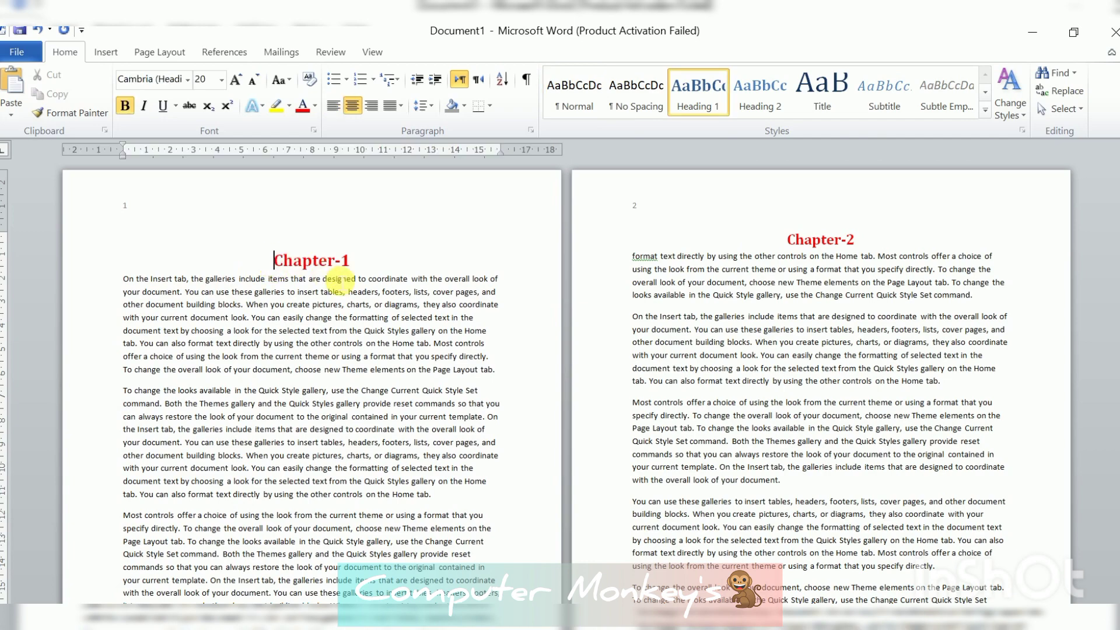
scroll(362, 320, down, 6)
scroll(362, 323, up, 6)
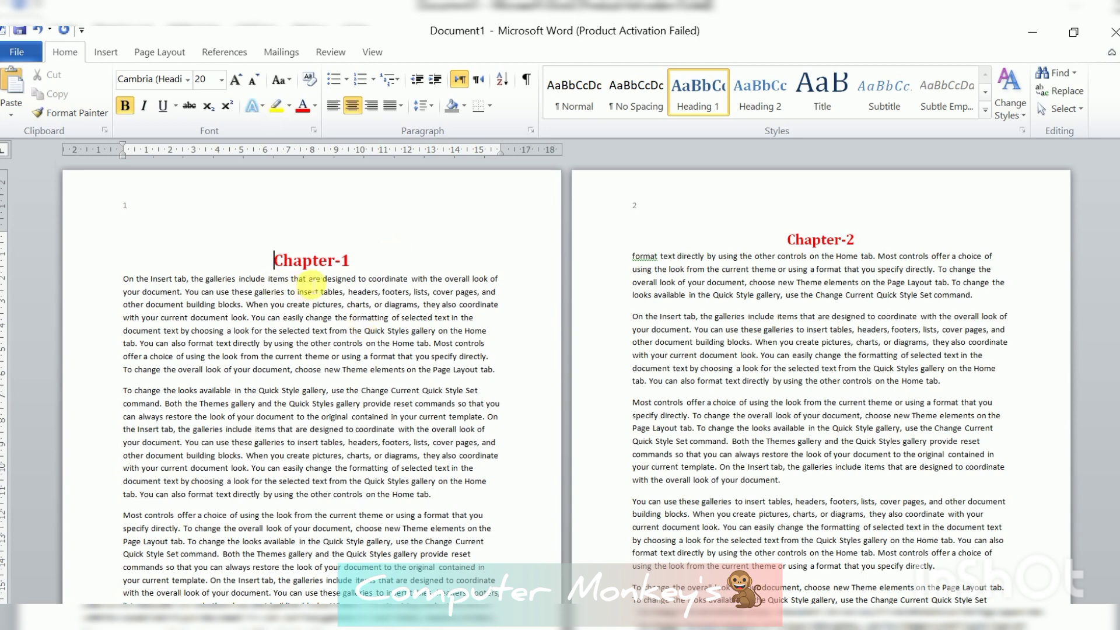
click(275, 260)
scroll(362, 274, down, 4)
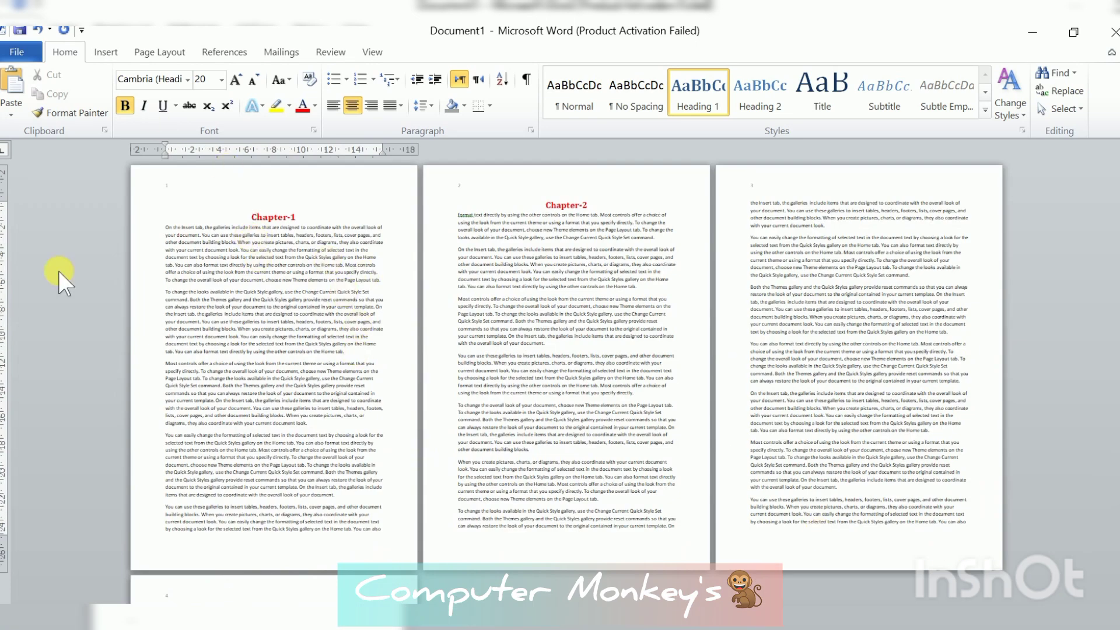
click(106, 53)
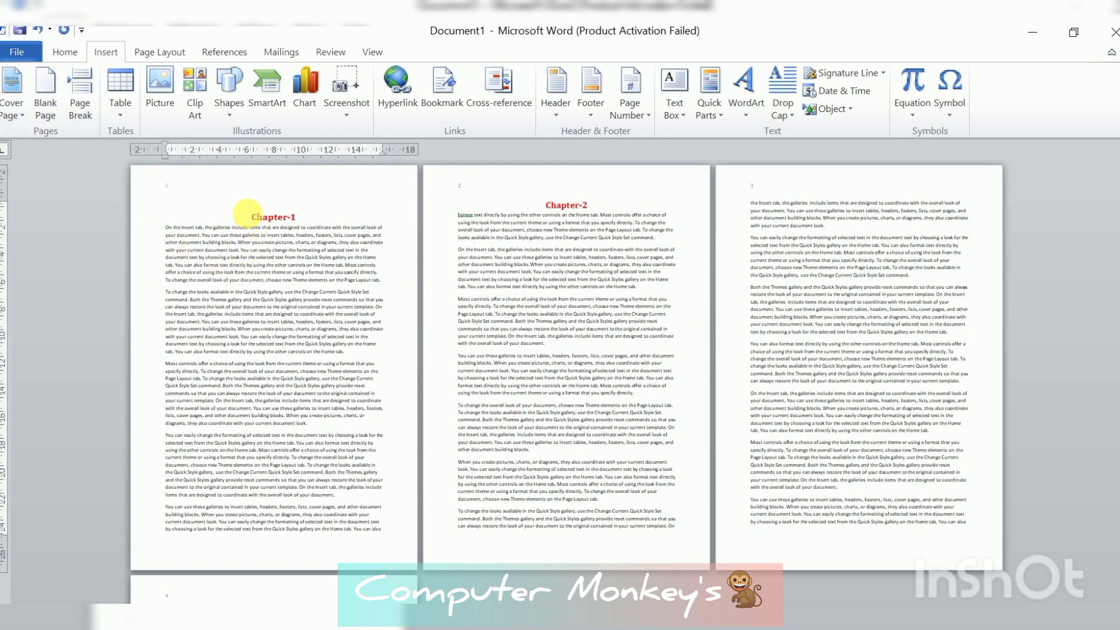
click(353, 433)
click(254, 220)
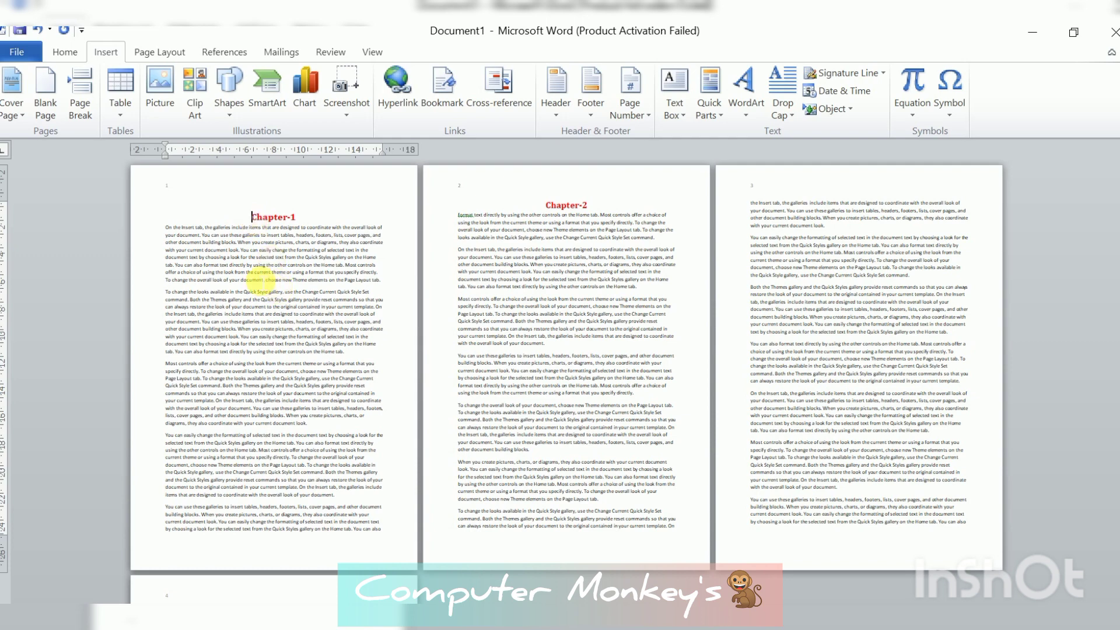
click(45, 102)
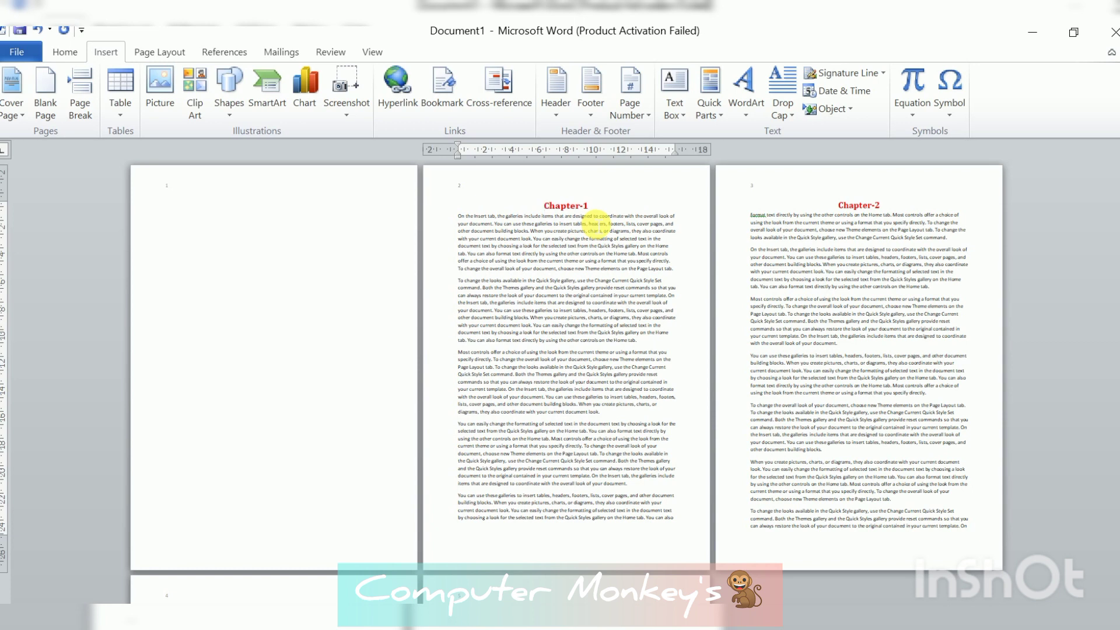
Insert a table of contents in the Automatic Table 2 style on a new line of the blank first page
click(182, 209)
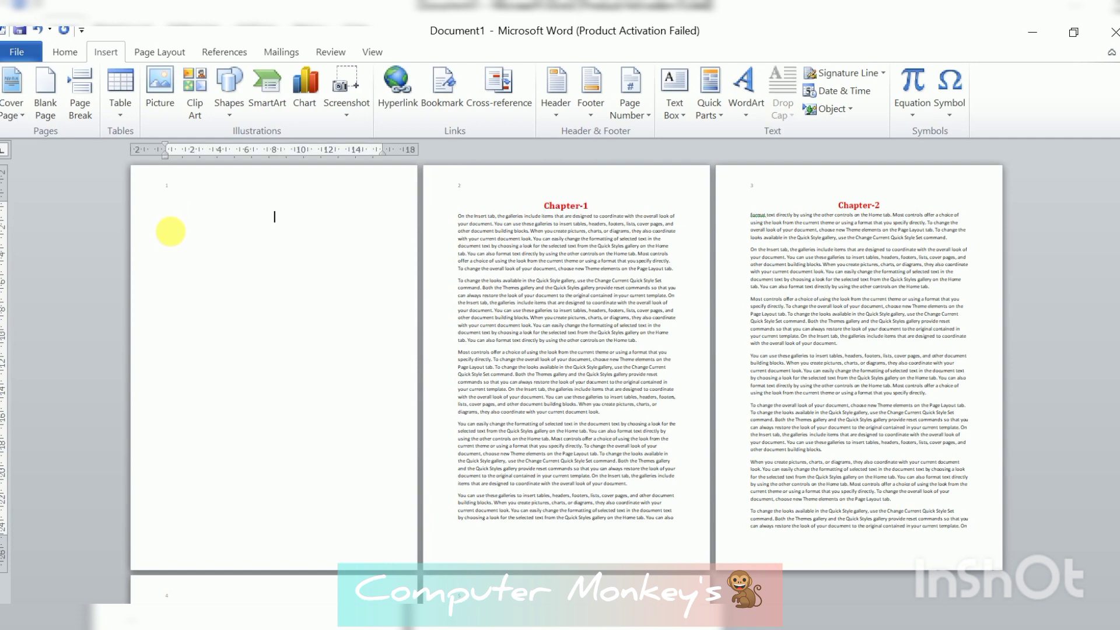
key(Return)
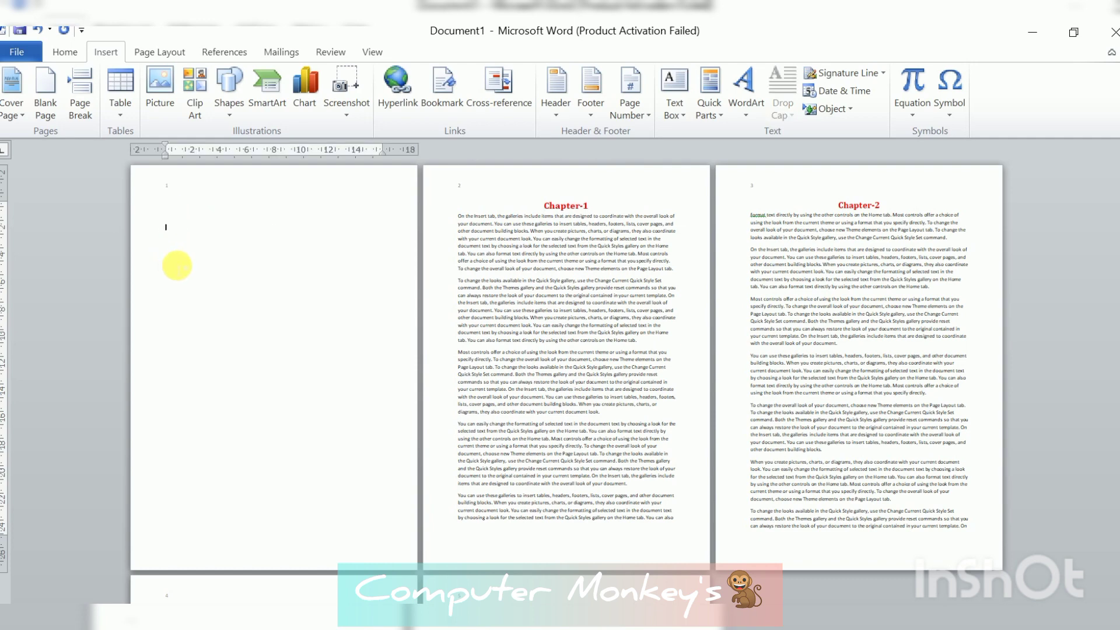
click(224, 52)
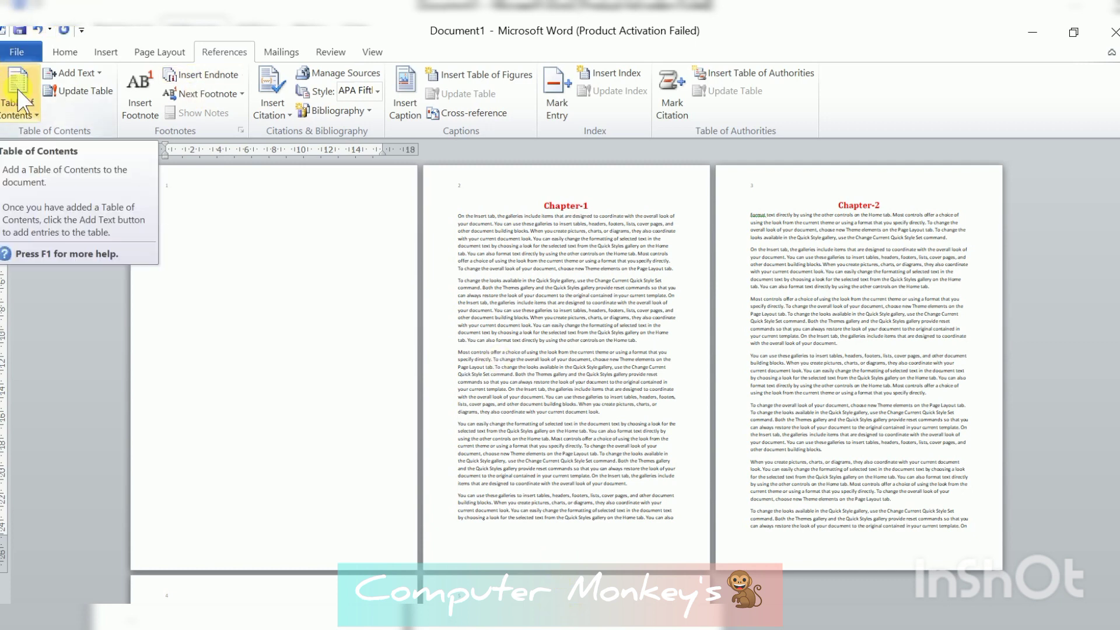
click(23, 104)
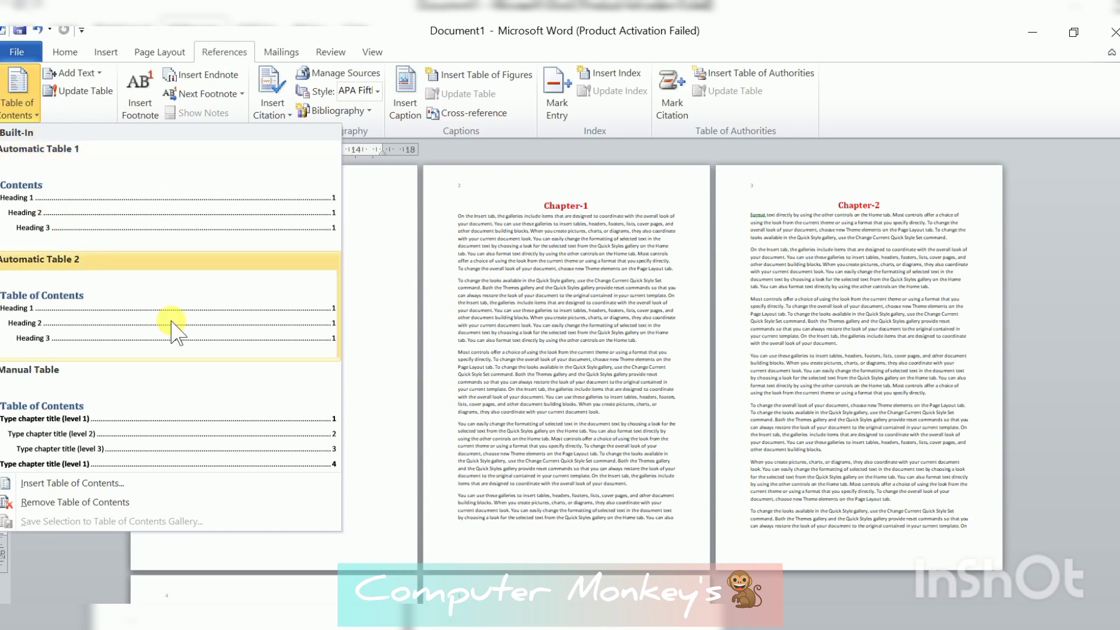
click(151, 315)
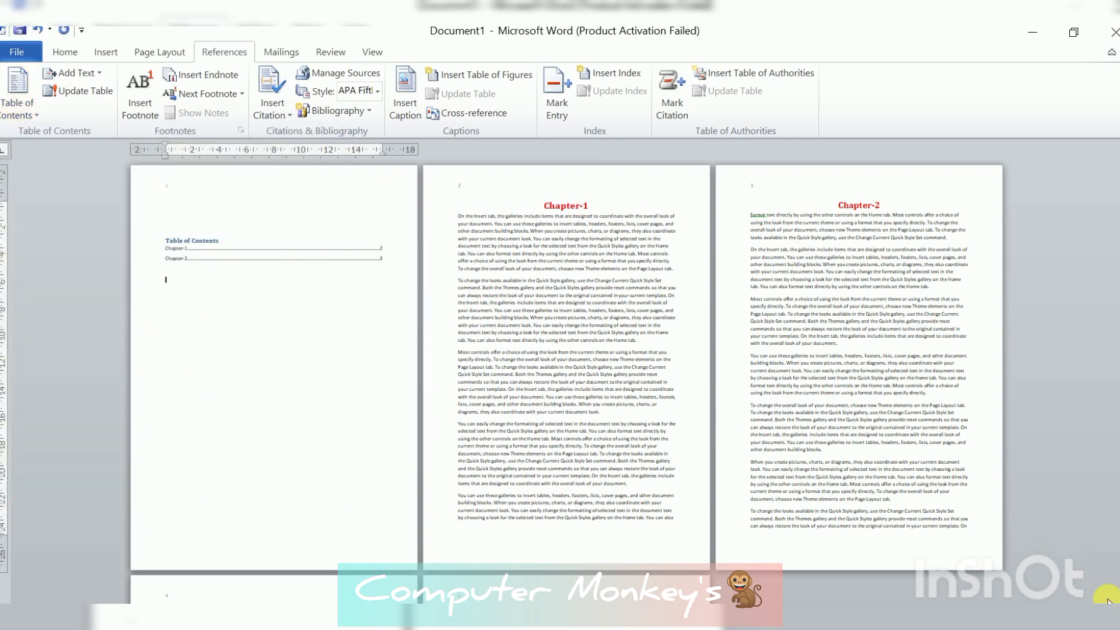
Add a new line above the first paragraph on page 4 with the chapter title "Chapter-3"
drag(1034, 620, 1050, 620)
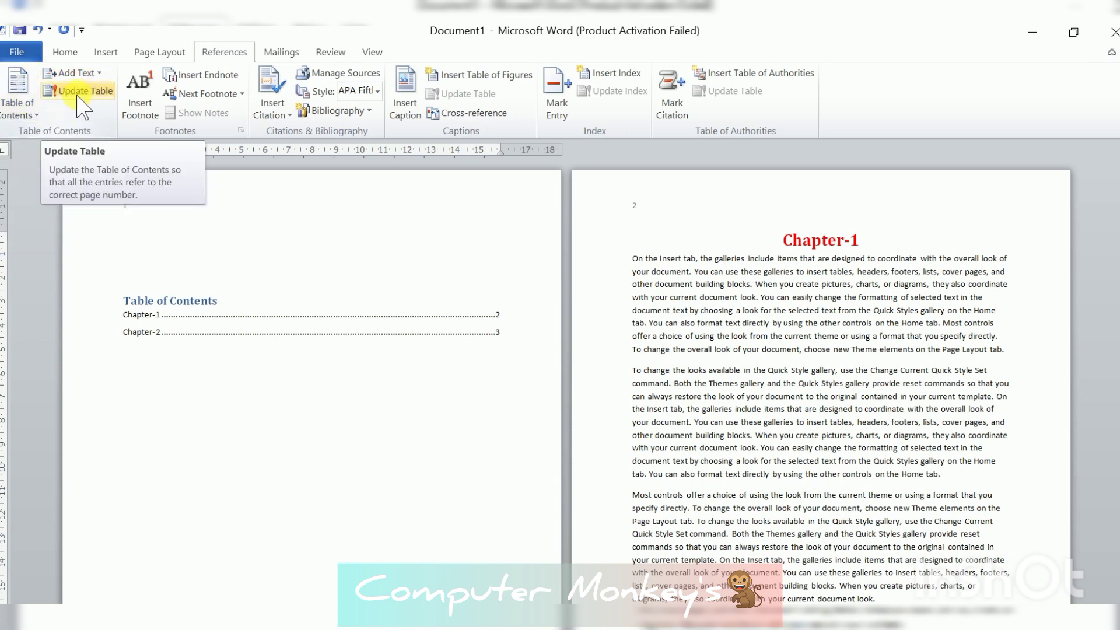
scroll(608, 380, down, 6)
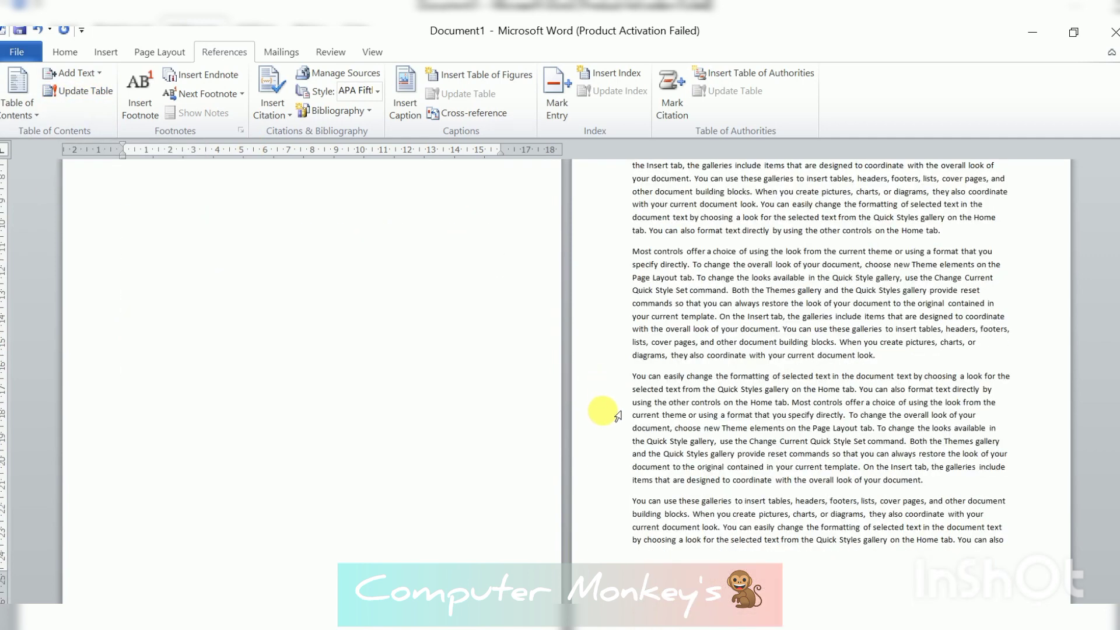
scroll(618, 415, down, 10)
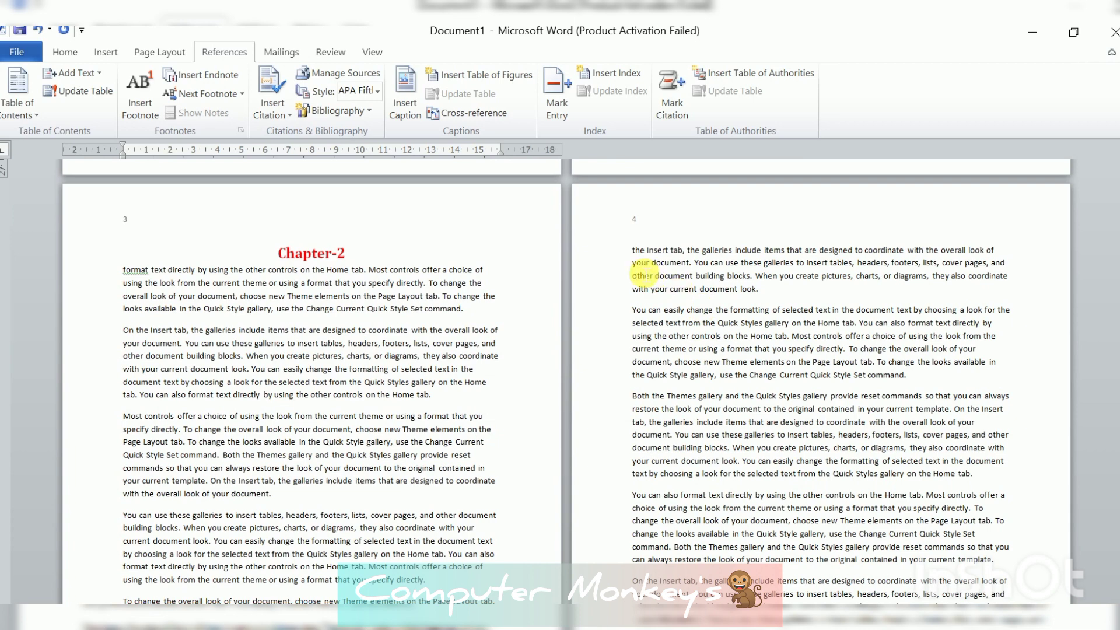
click(636, 253)
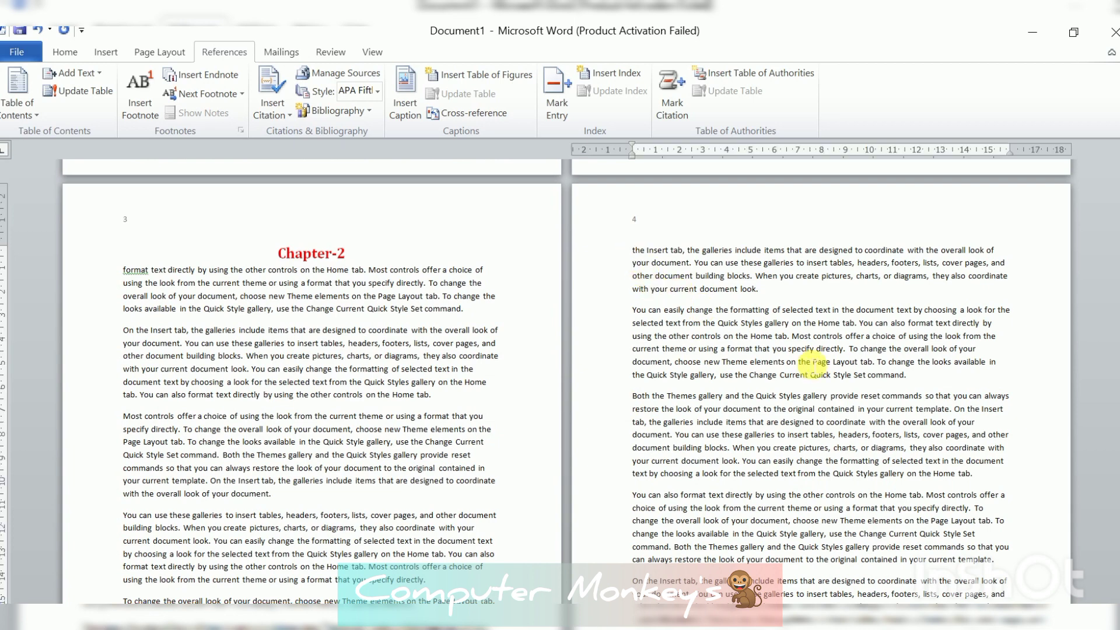
key(Return)
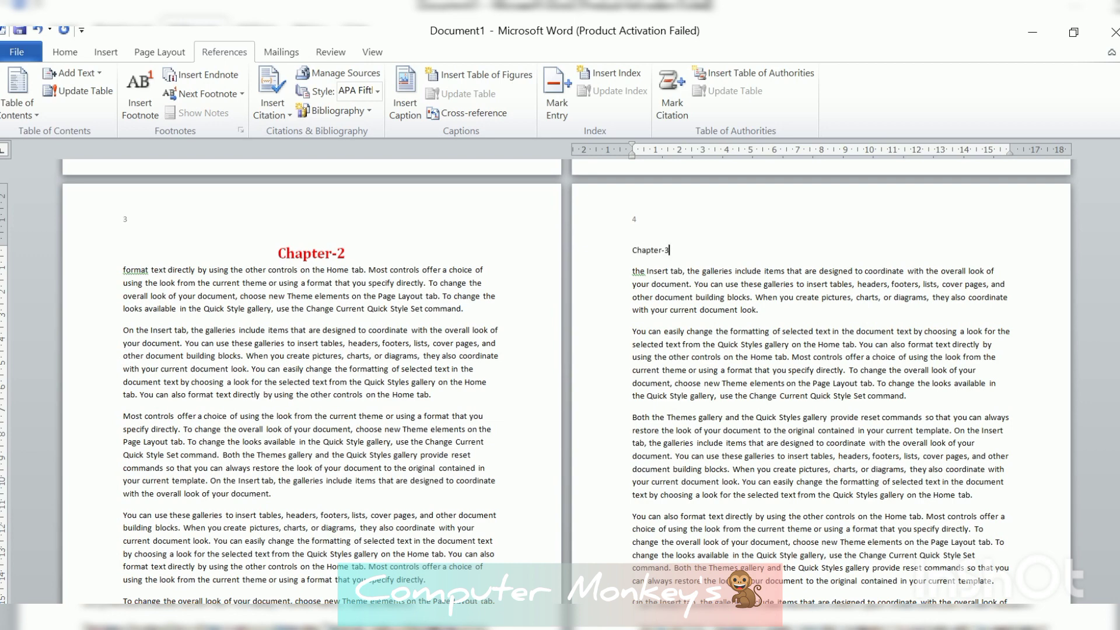
Apply the Heading 1 style to the "Chapter-3" title, then center it, color it red and enlarge it to match the "Chapter-2" heading
drag(677, 252, 623, 257)
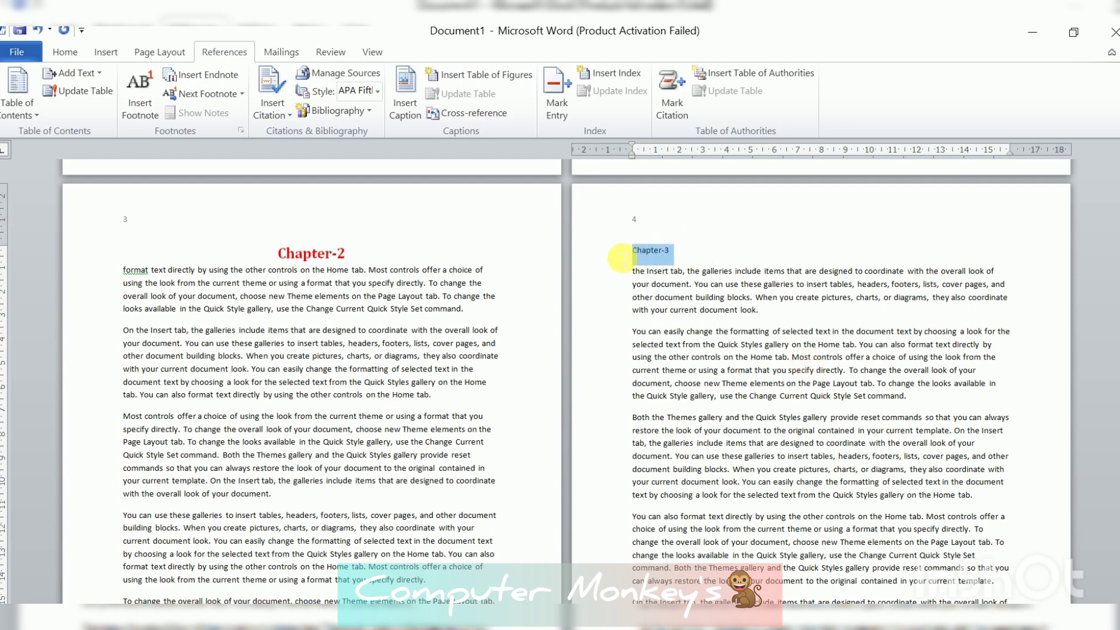
click(64, 52)
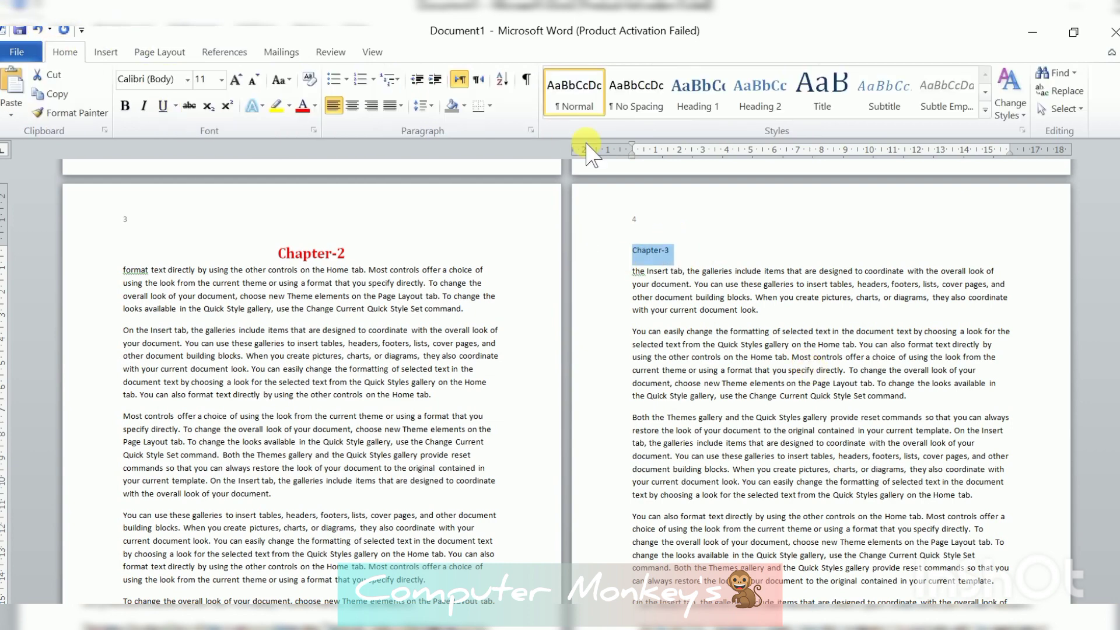
click(695, 105)
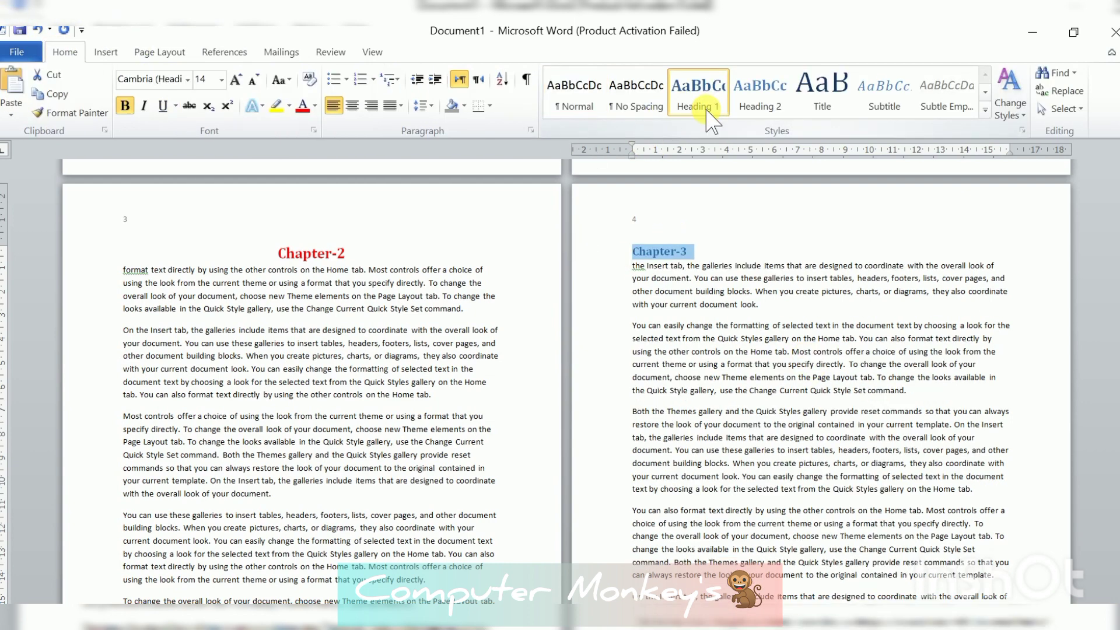
click(353, 105)
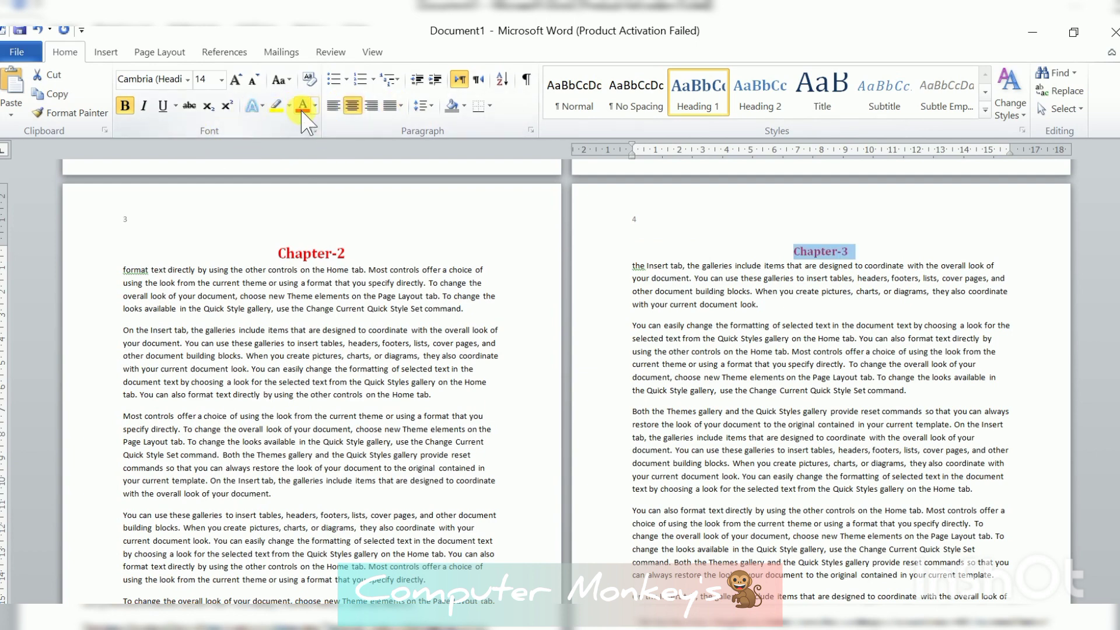
click(237, 80)
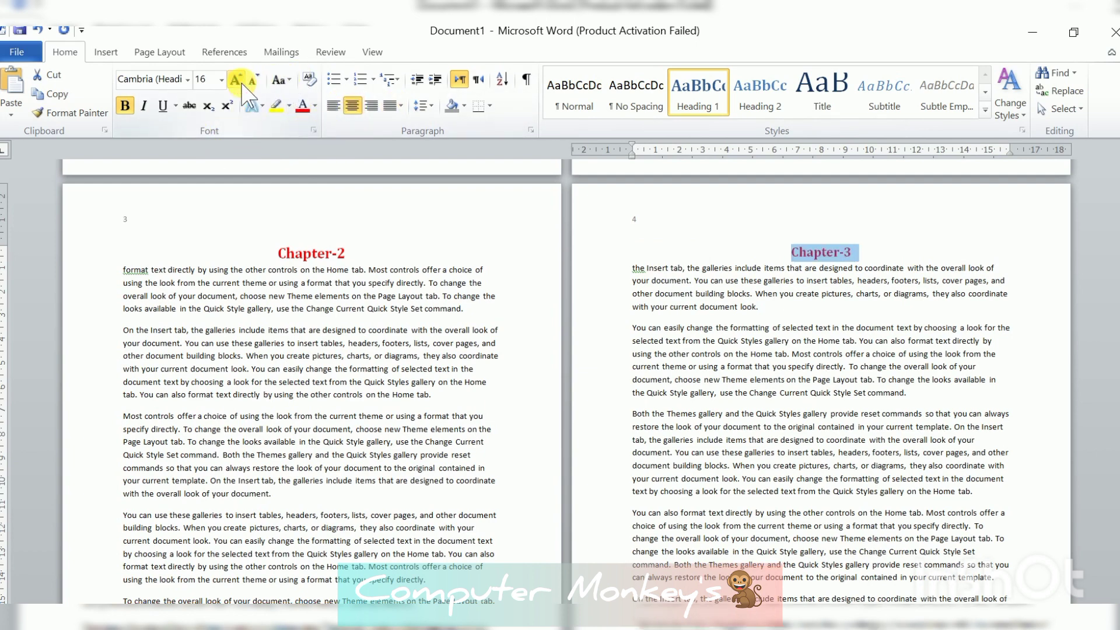
click(366, 330)
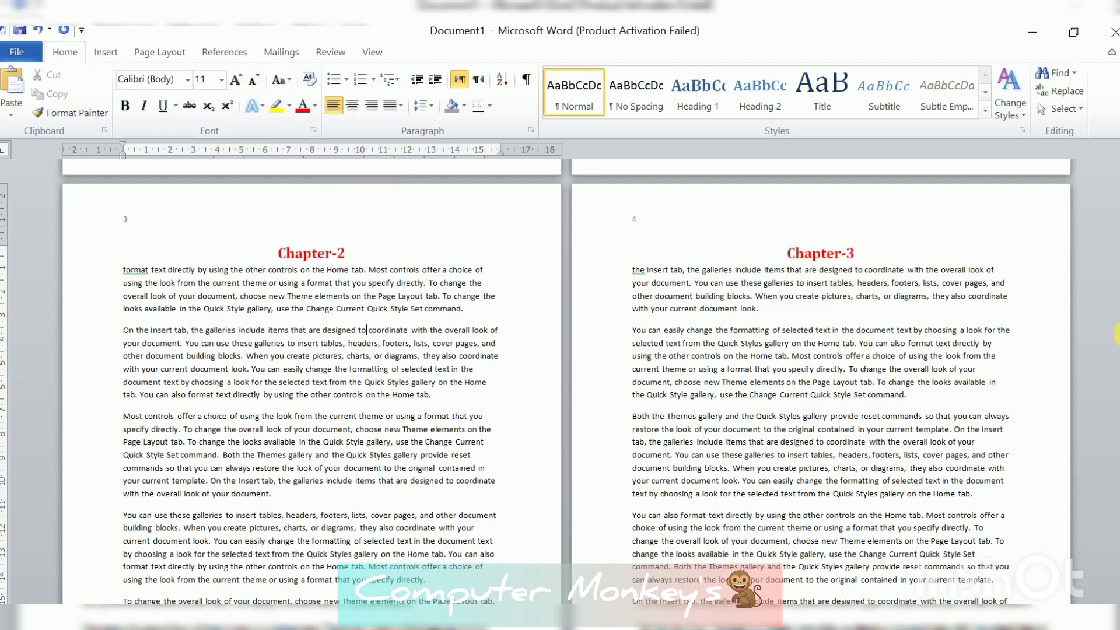
Update the entire table of contents on page 1 so that it also covers the new chapter
drag(1119, 334, 1114, 220)
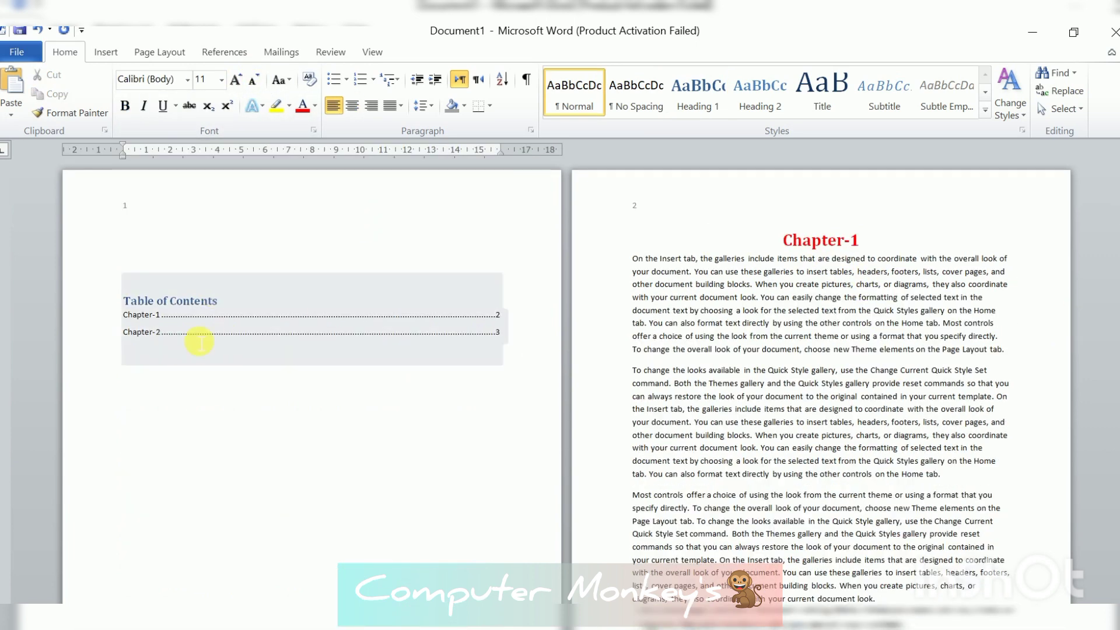
click(177, 301)
click(220, 54)
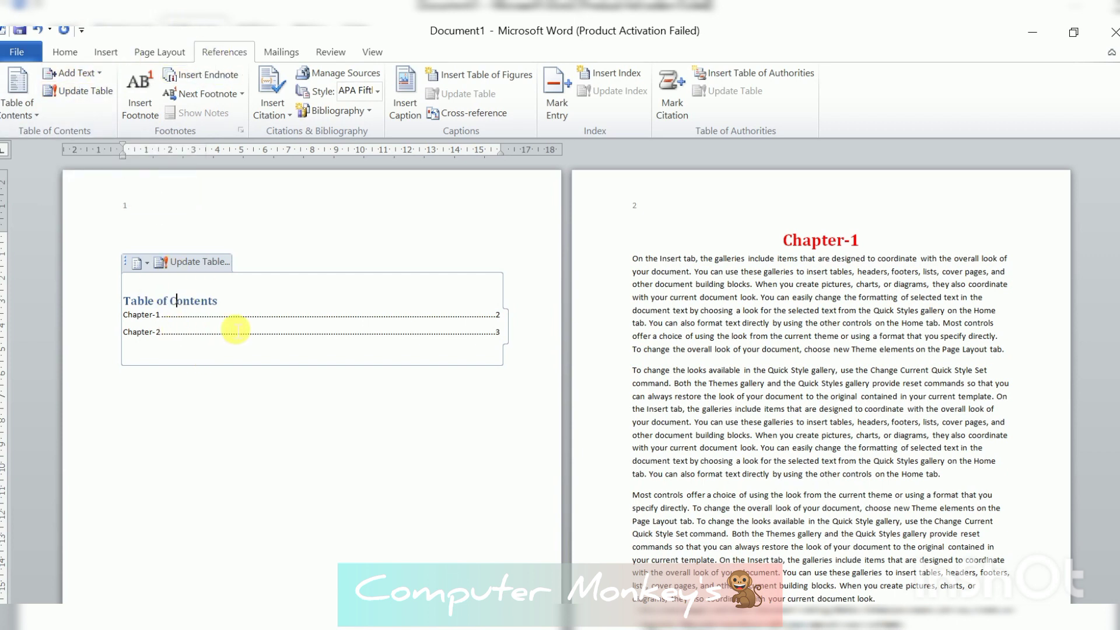
click(186, 263)
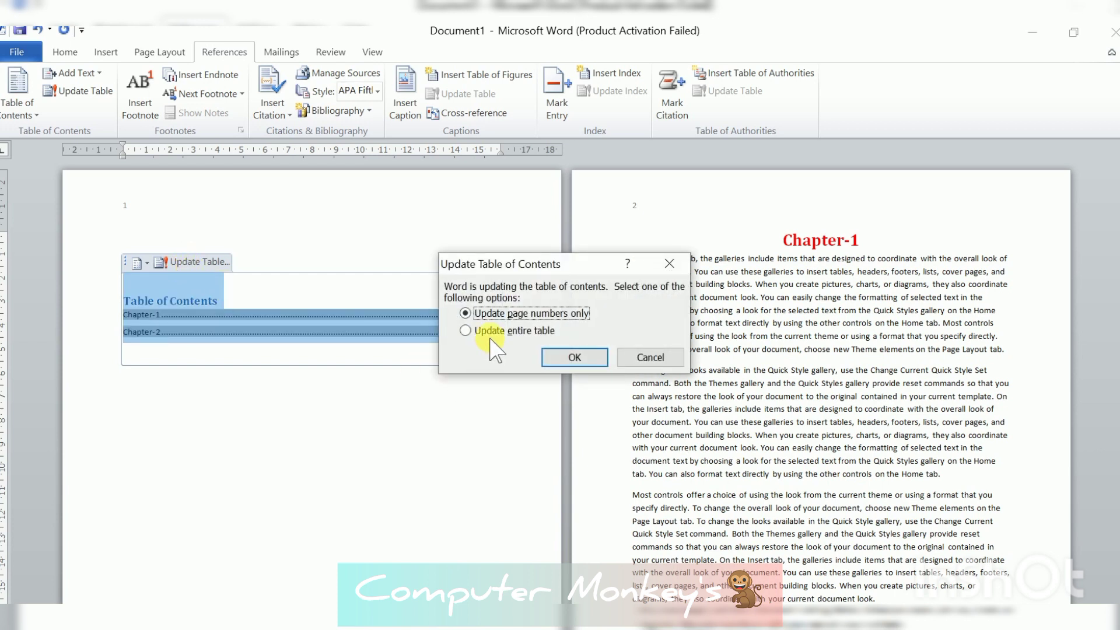
click(491, 264)
drag(491, 264, 511, 179)
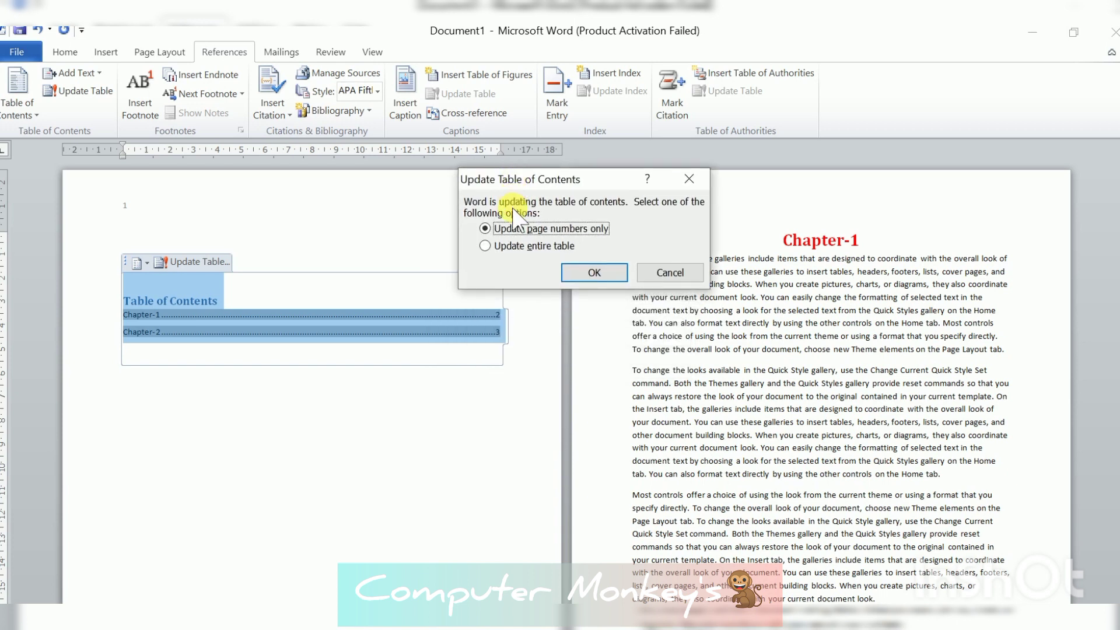
click(505, 248)
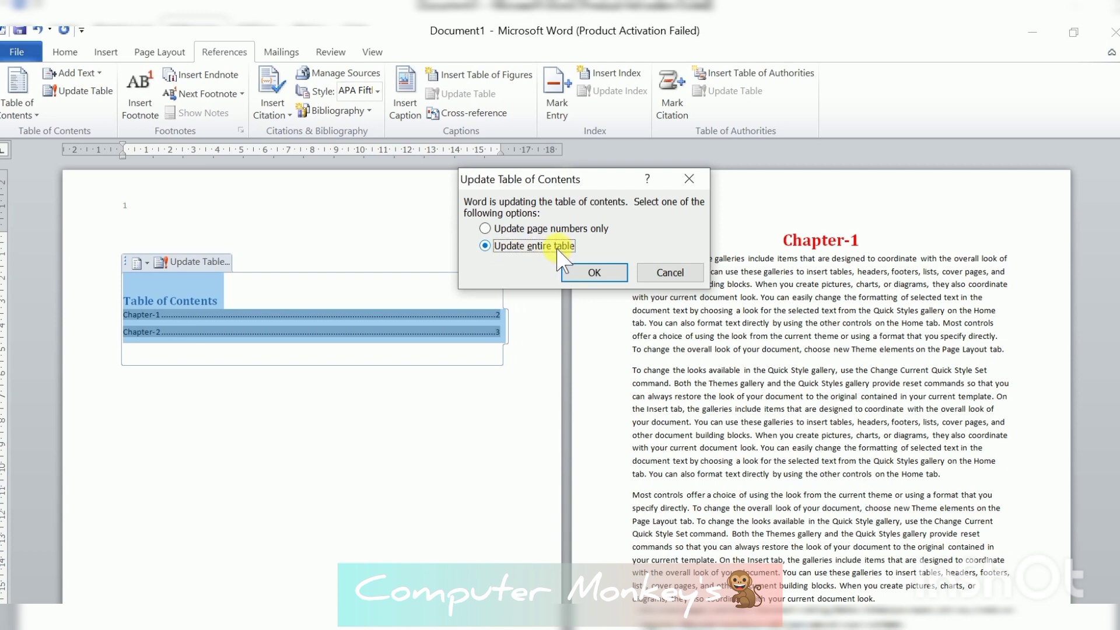
click(588, 275)
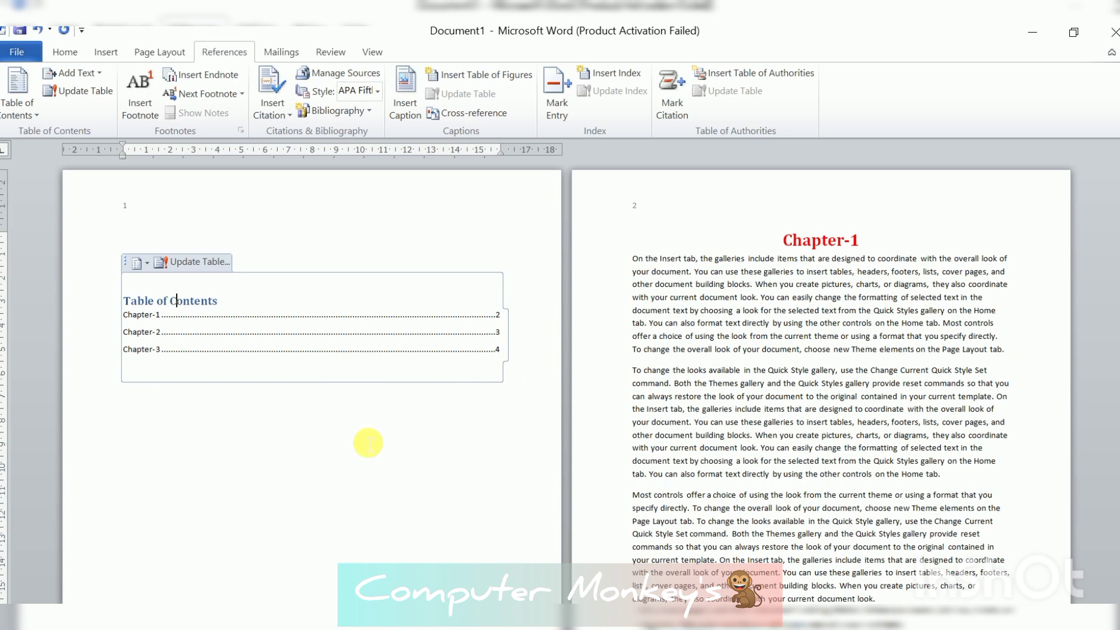
click(224, 455)
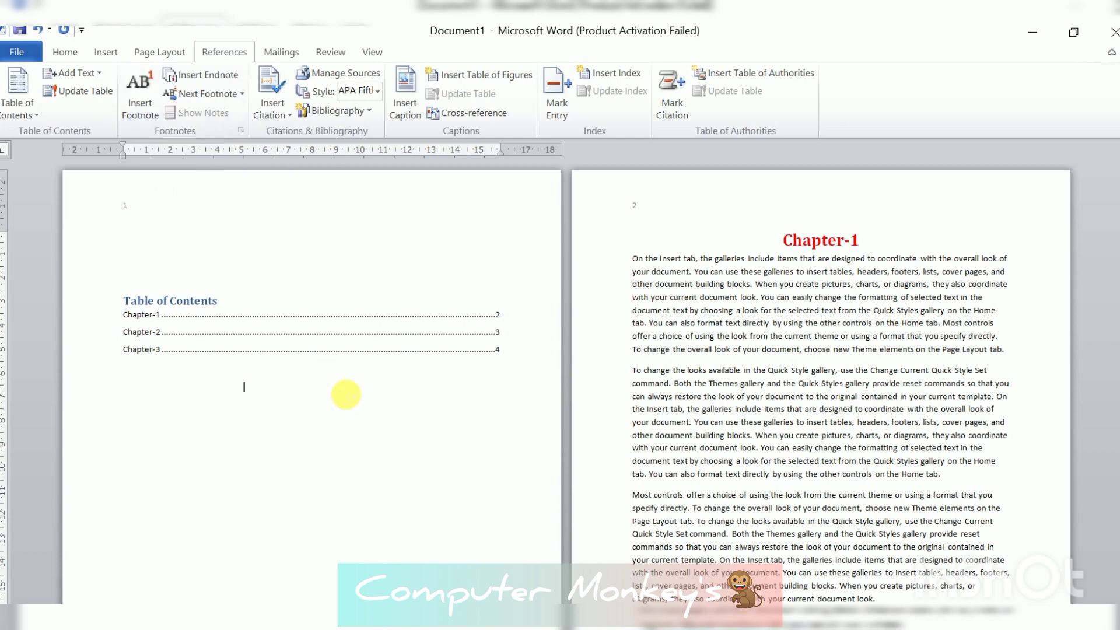
Insert a footnote at the end of the first paragraph under the "Chapter-1" heading
click(1006, 350)
click(1086, 617)
click(1086, 618)
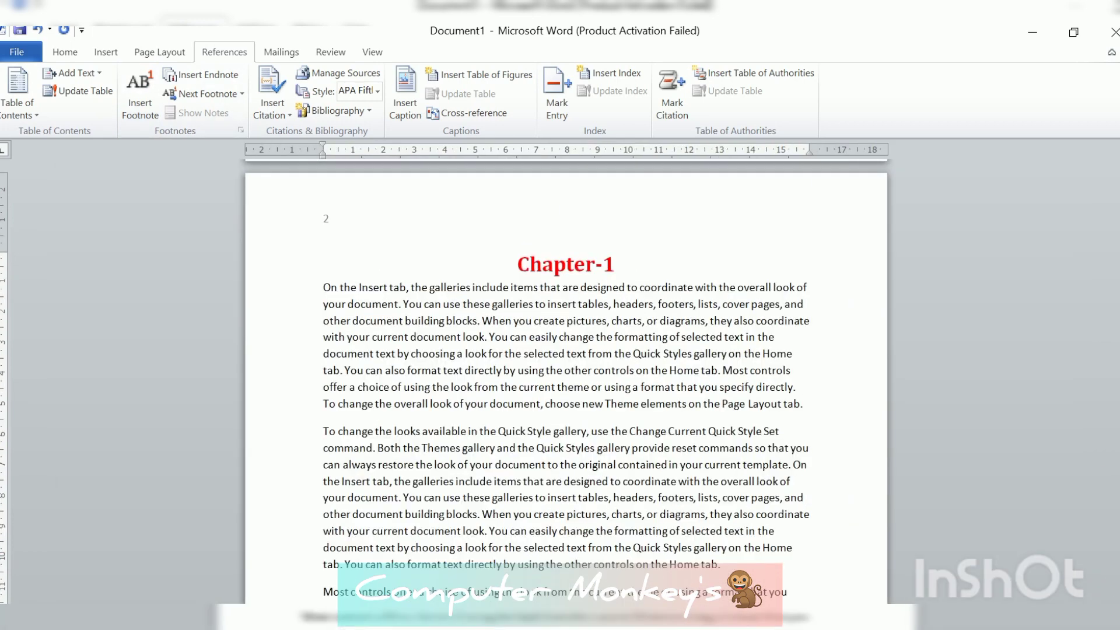
click(1087, 618)
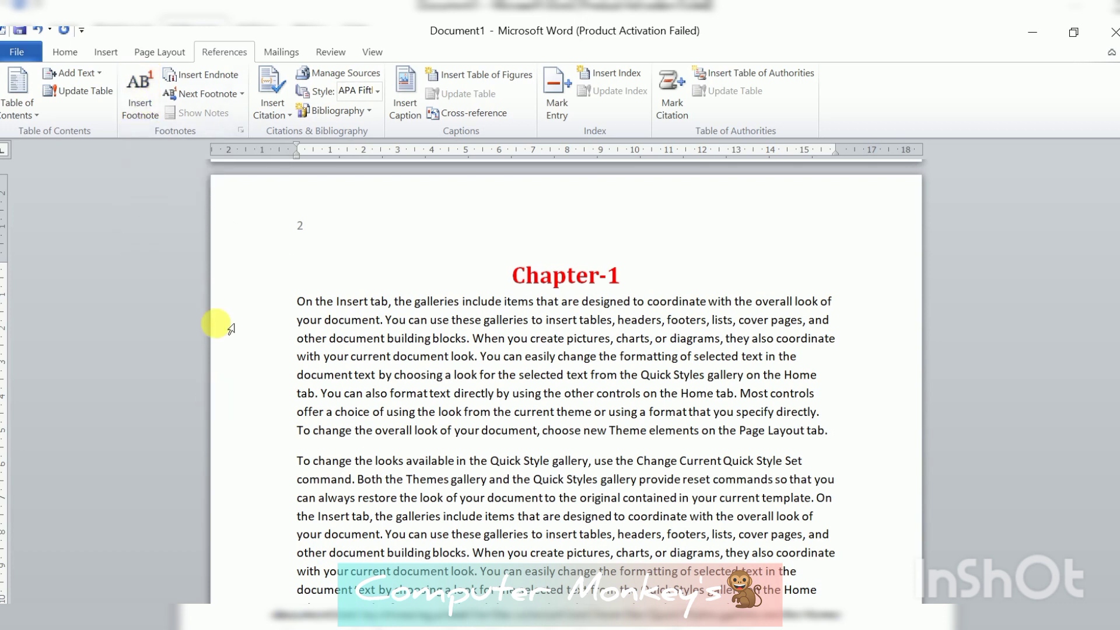
click(835, 443)
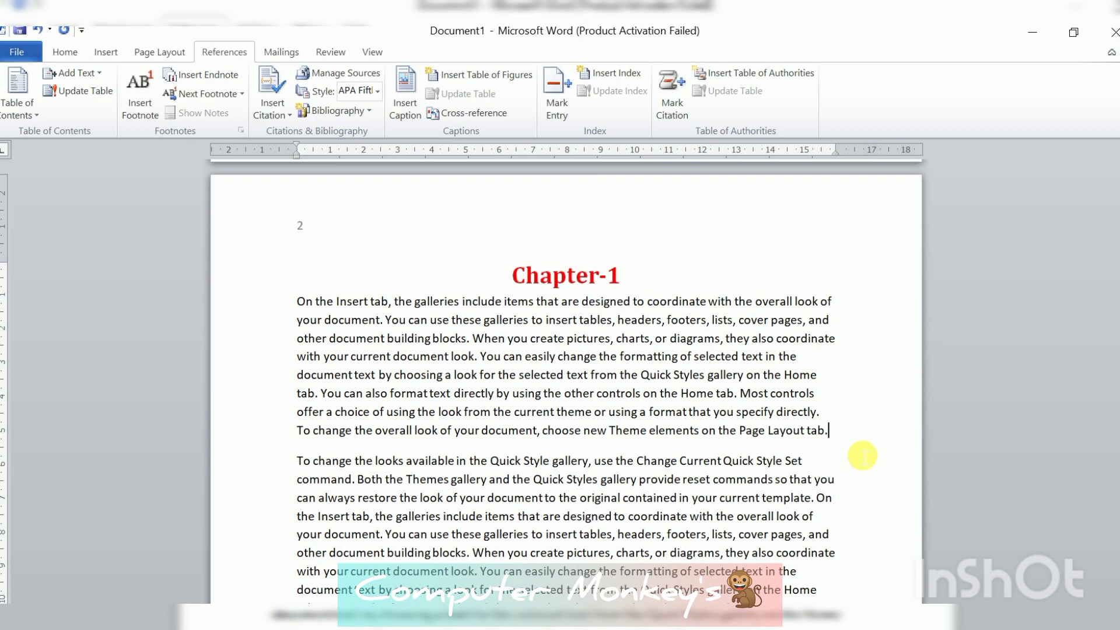
drag(310, 309, 543, 432)
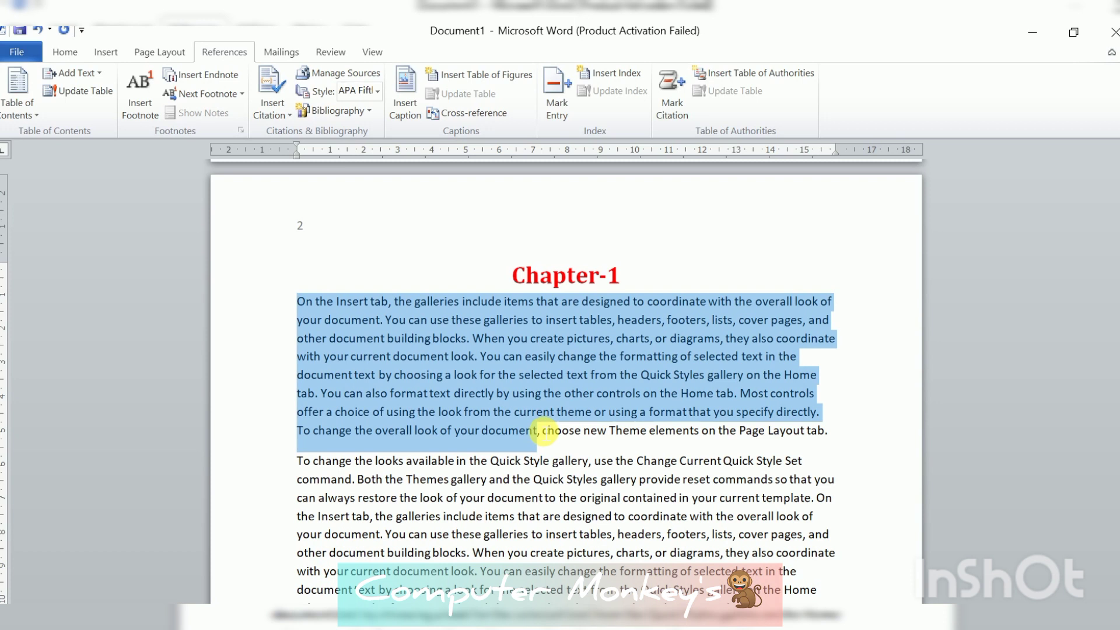
drag(542, 432, 538, 432)
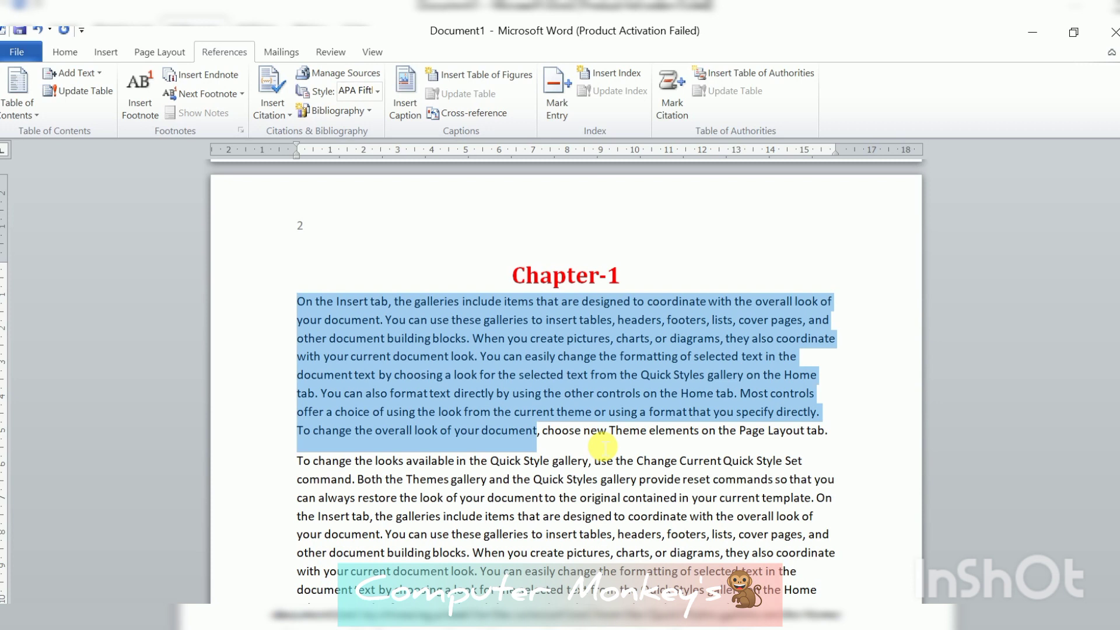
click(838, 437)
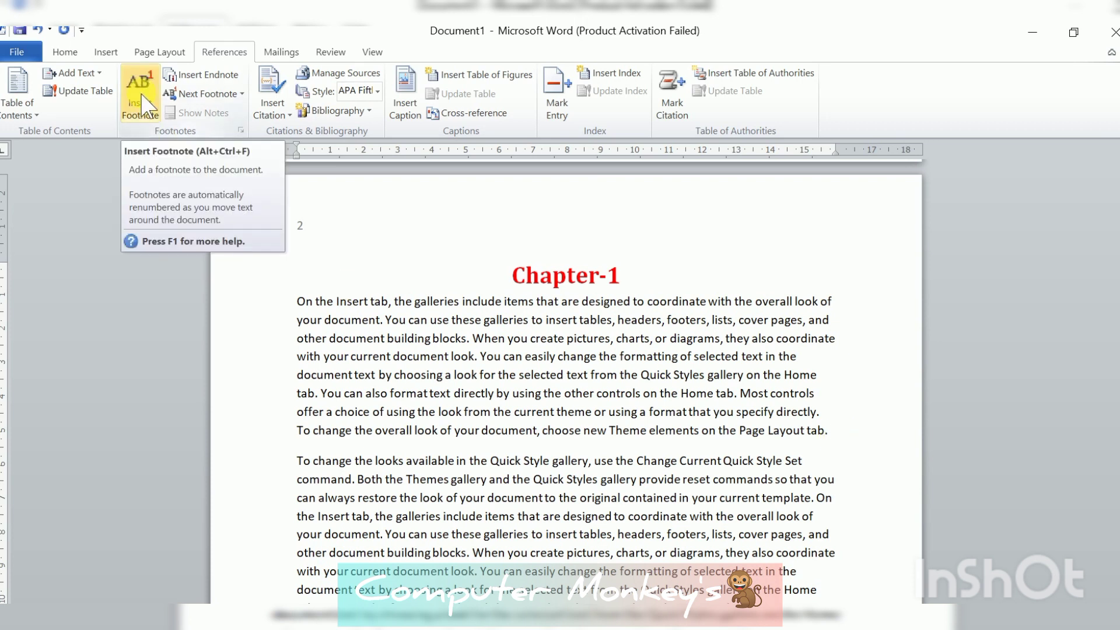
click(839, 445)
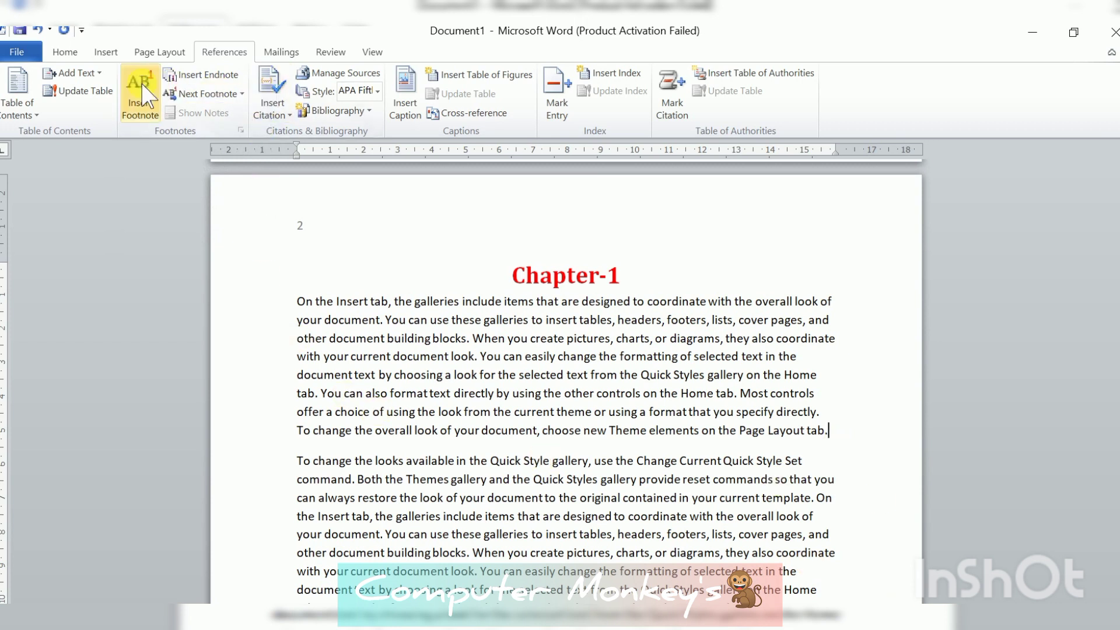
click(143, 104)
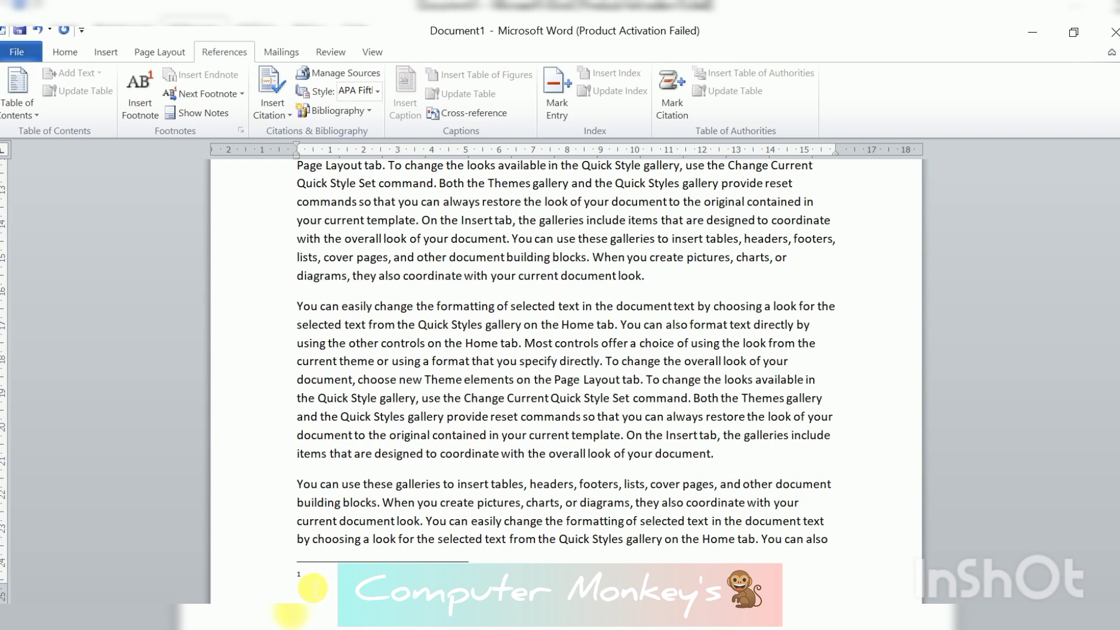
Enter "This is foot note no ----1" as the footnote text and check its reference mark in the Chapter-1 paragraph
text(This is foo)
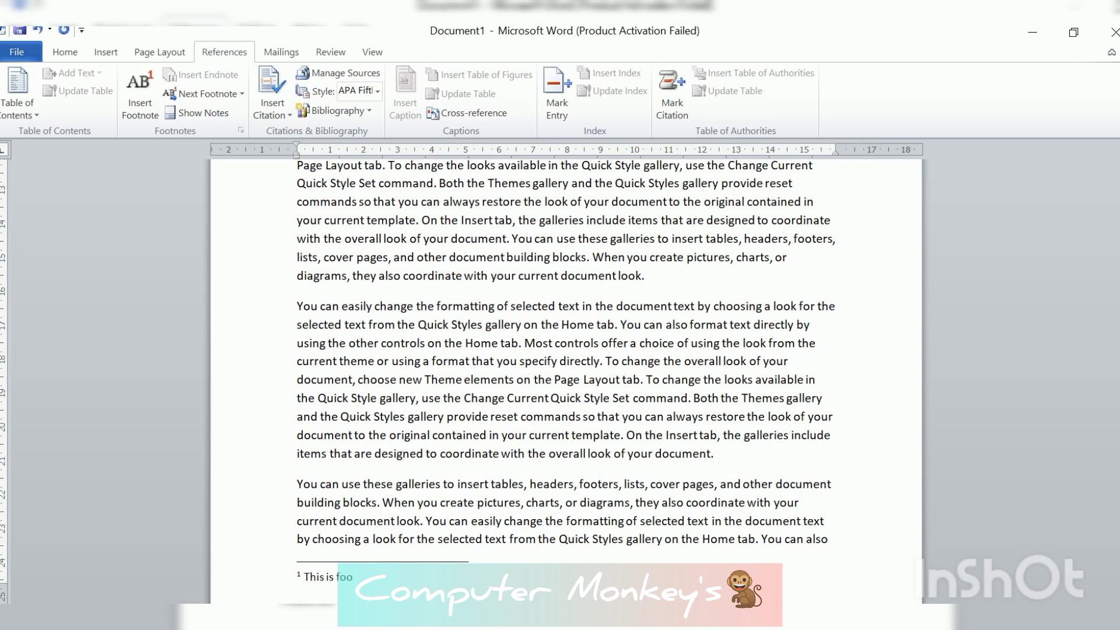
text(t note not)
key(BackSpace)
text(sdkfjsdl)
key(BackSpace)
key(BackSpace)
key(BackSpace)
key(BackSpace)
key(BackSpace)
key(BackSpace)
key(BackSpace)
key(BackSpace)
text(-)
text(---1)
drag(1116, 324, 1115, 274)
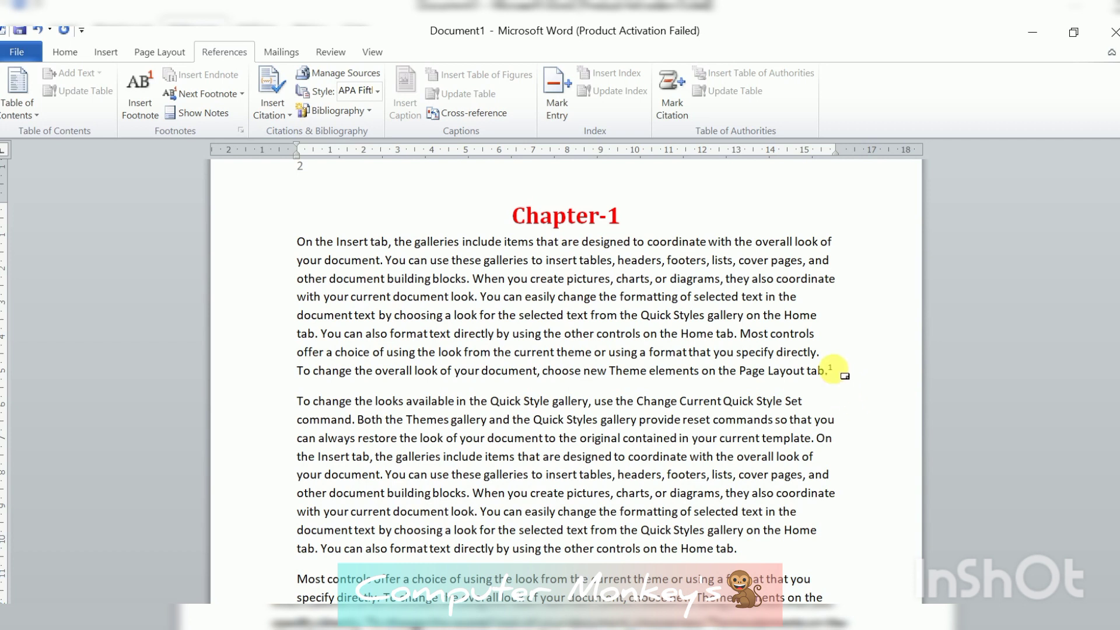
mouse_move(843, 374)
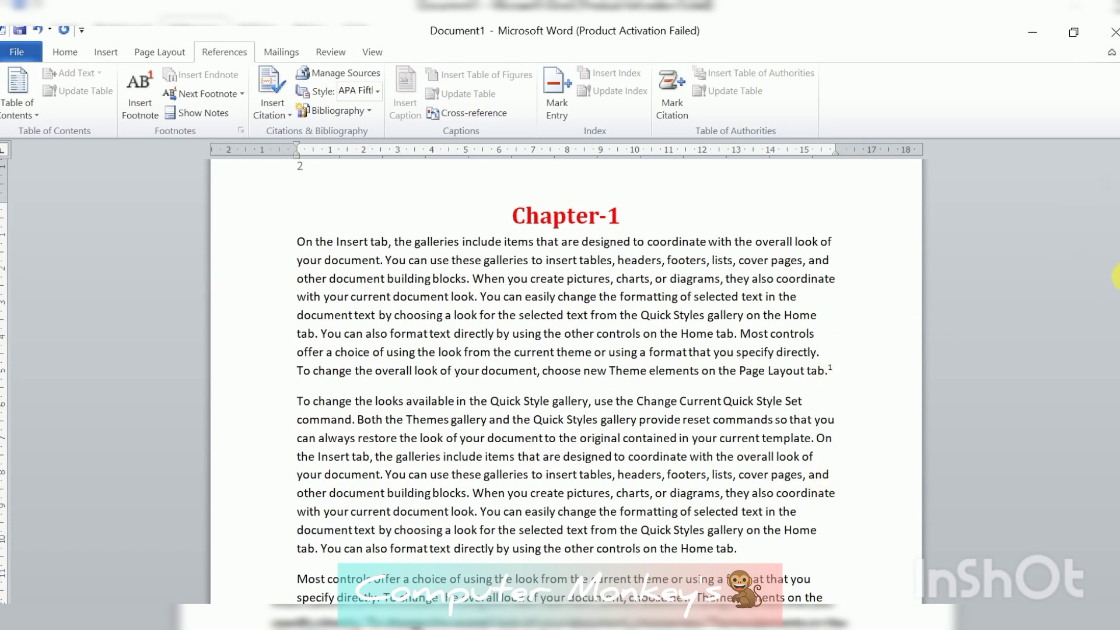
Insert a footnote reading "This is note 2" at the end of the second paragraph under "Chapter-2" and check its reference mark
drag(1119, 277, 1118, 278)
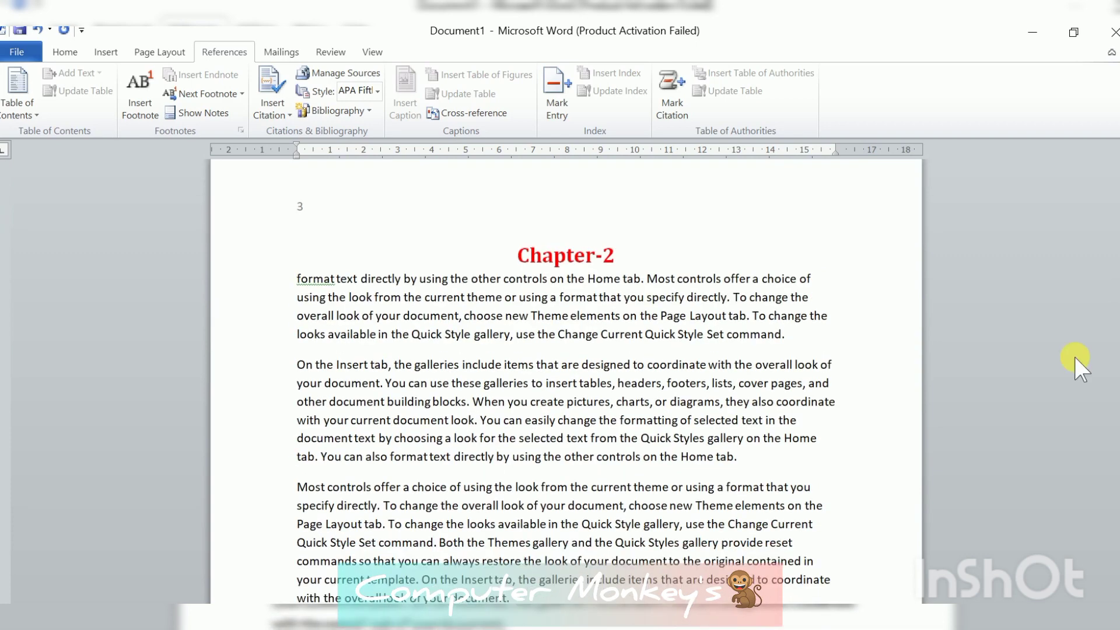
click(801, 337)
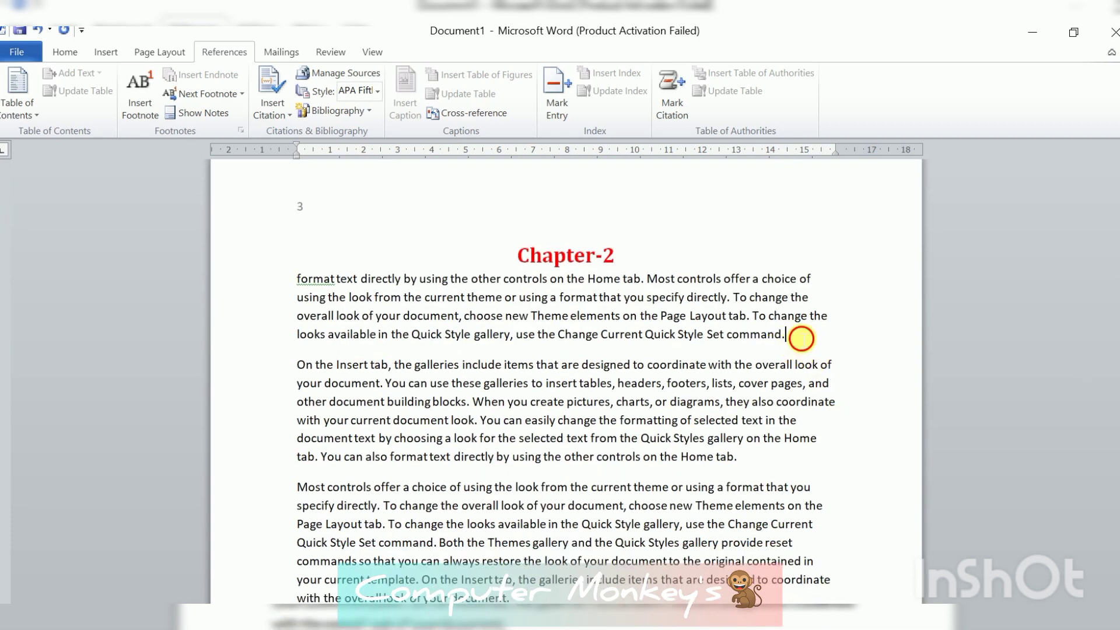
click(782, 479)
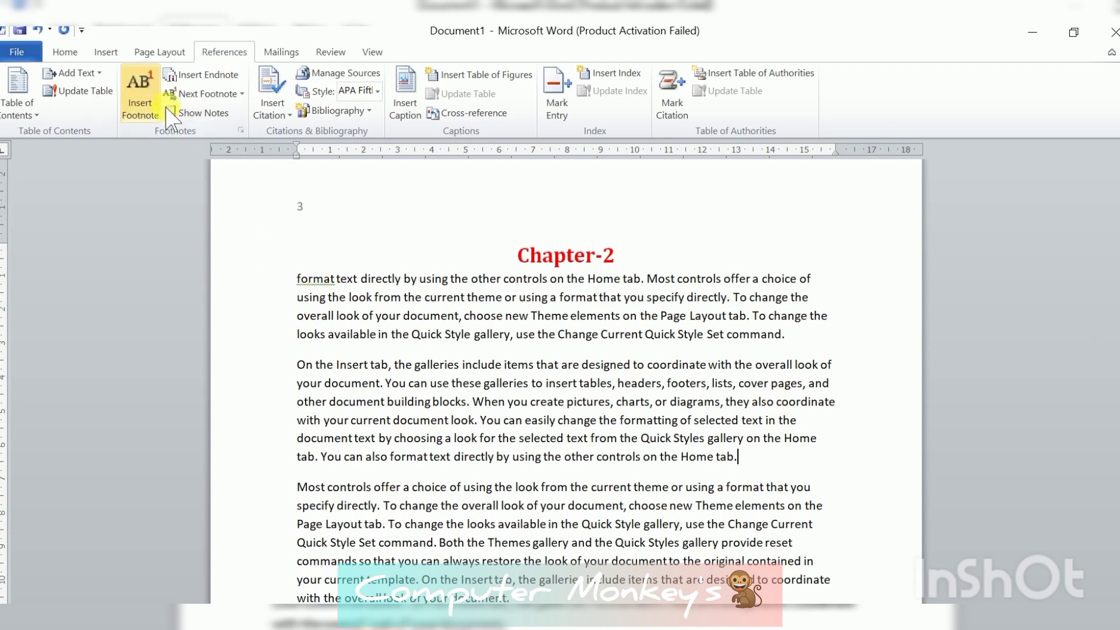
click(140, 94)
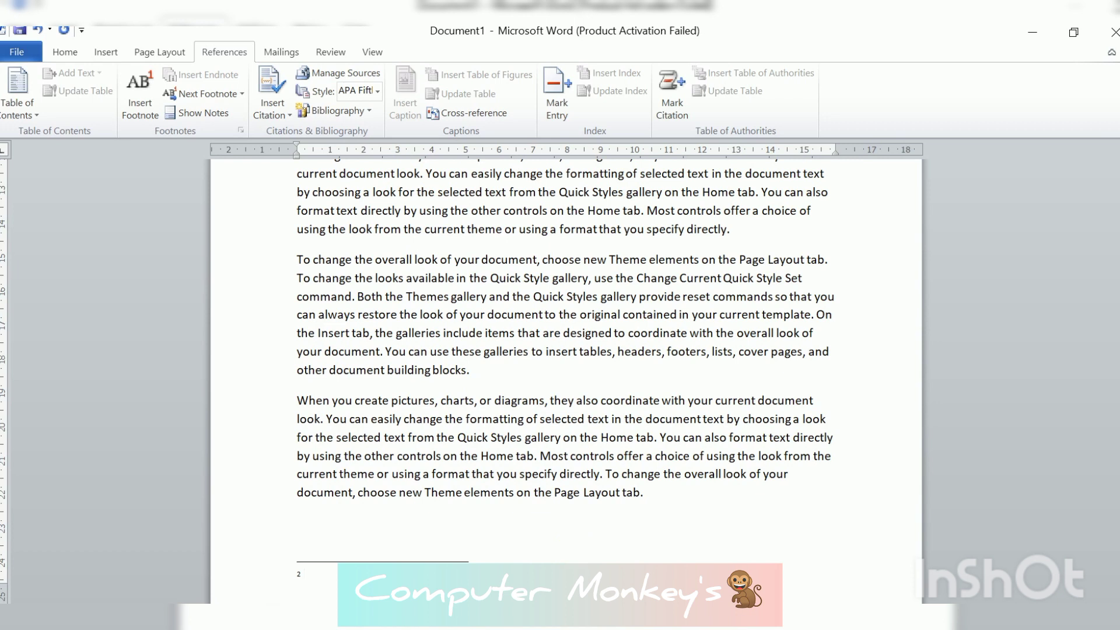
text(This t)
key(BackSpace)
key(BackSpace)
text(is note 2)
drag(1119, 376, 1119, 368)
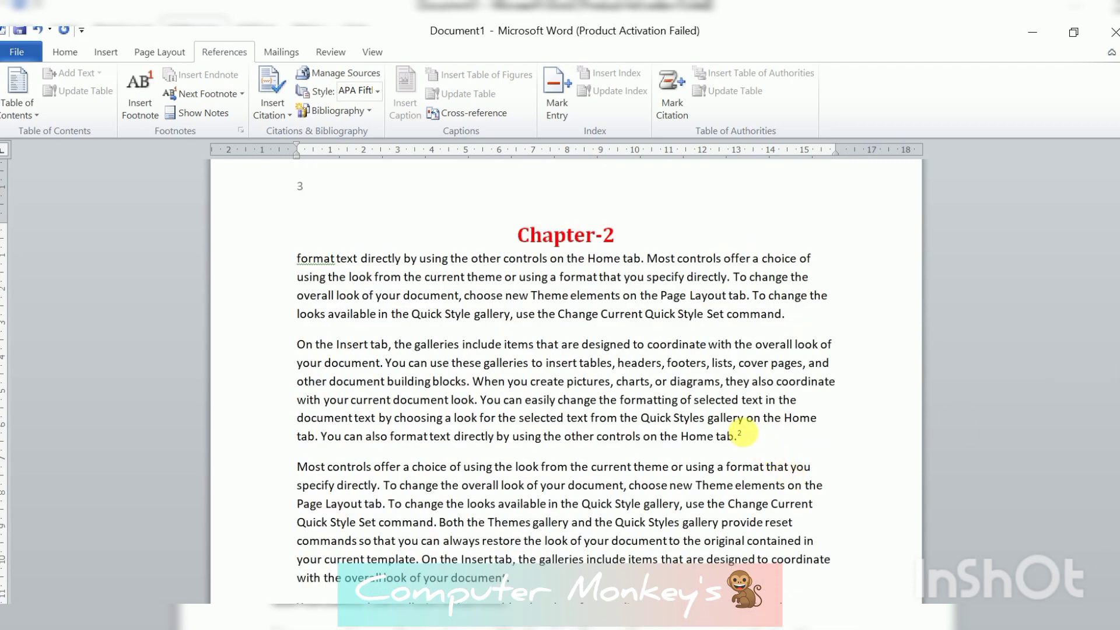
mouse_move(752, 440)
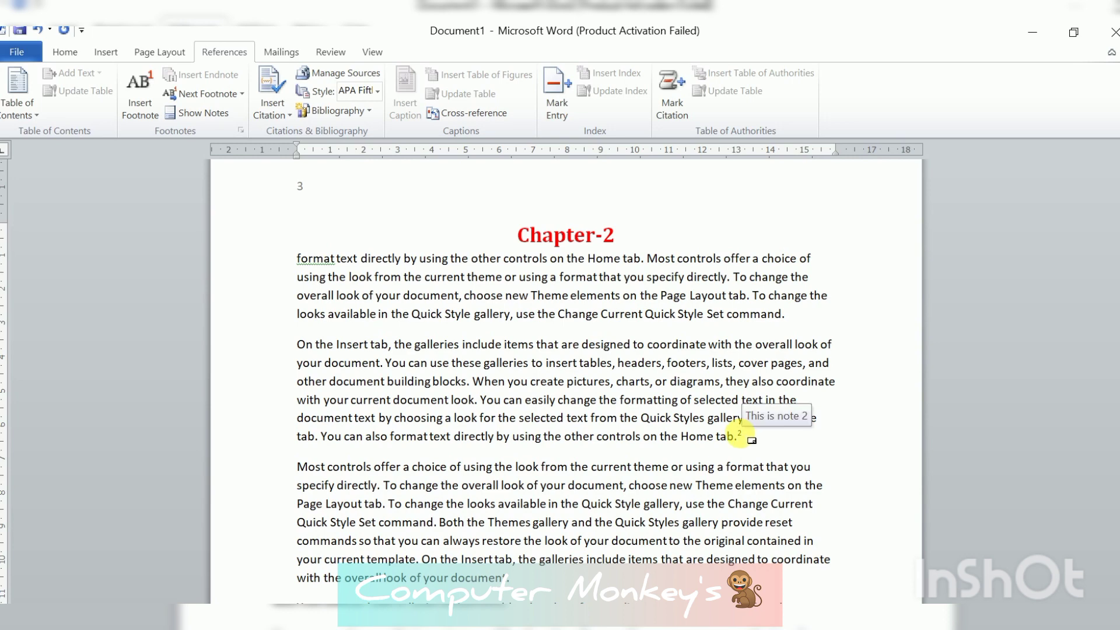
click(607, 421)
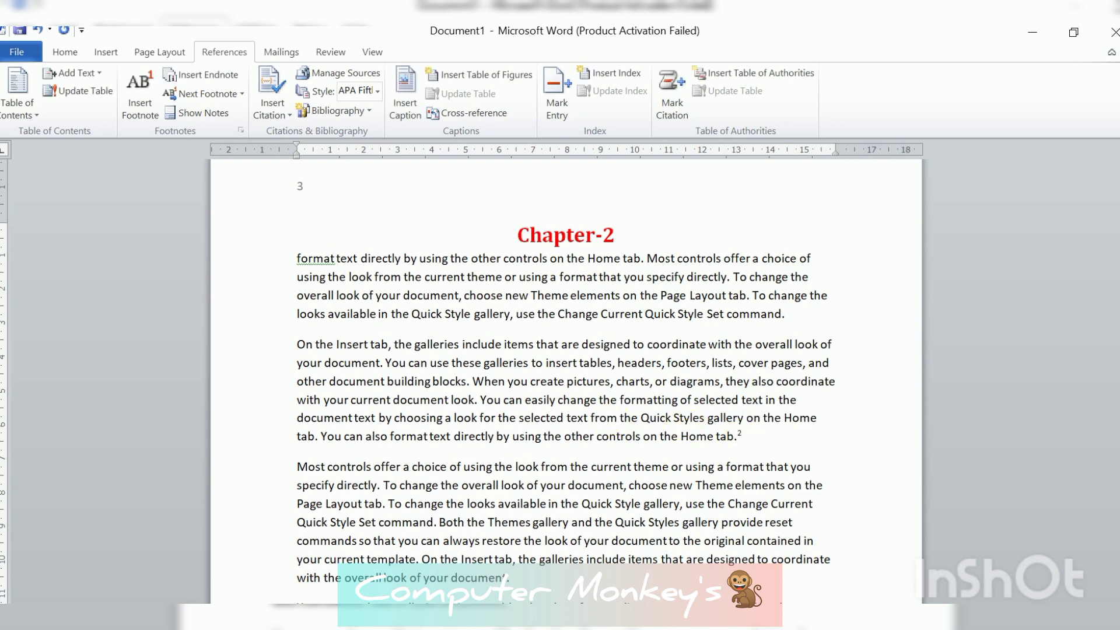
Insert an endnote at the end of the second paragraph under the "Chapter-1" heading
drag(1118, 343, 1119, 281)
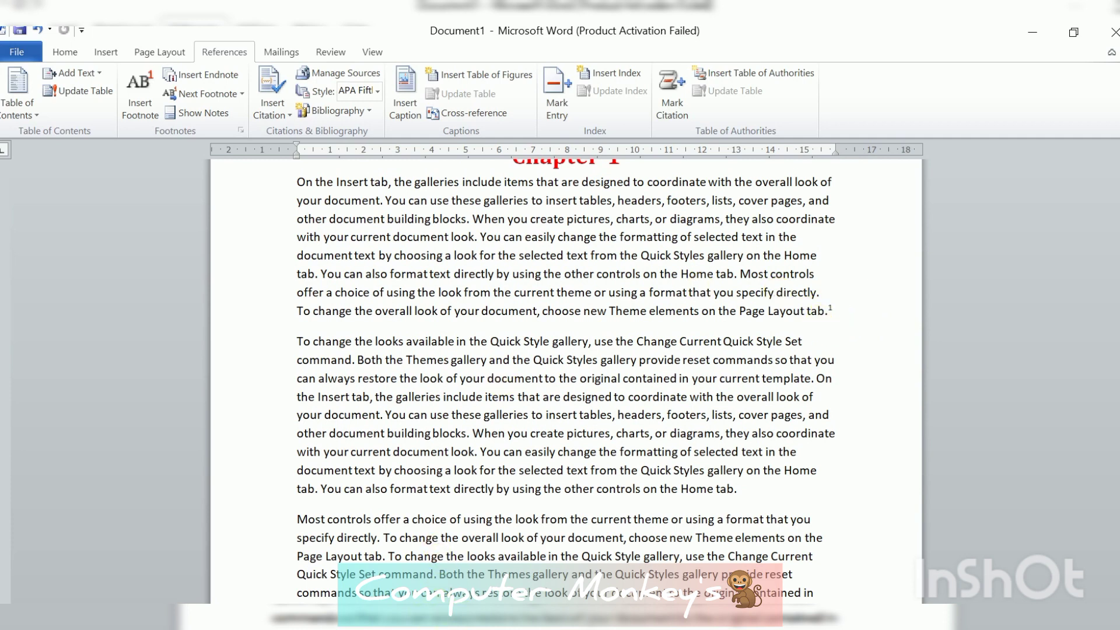
scroll(514, 575, down, 8)
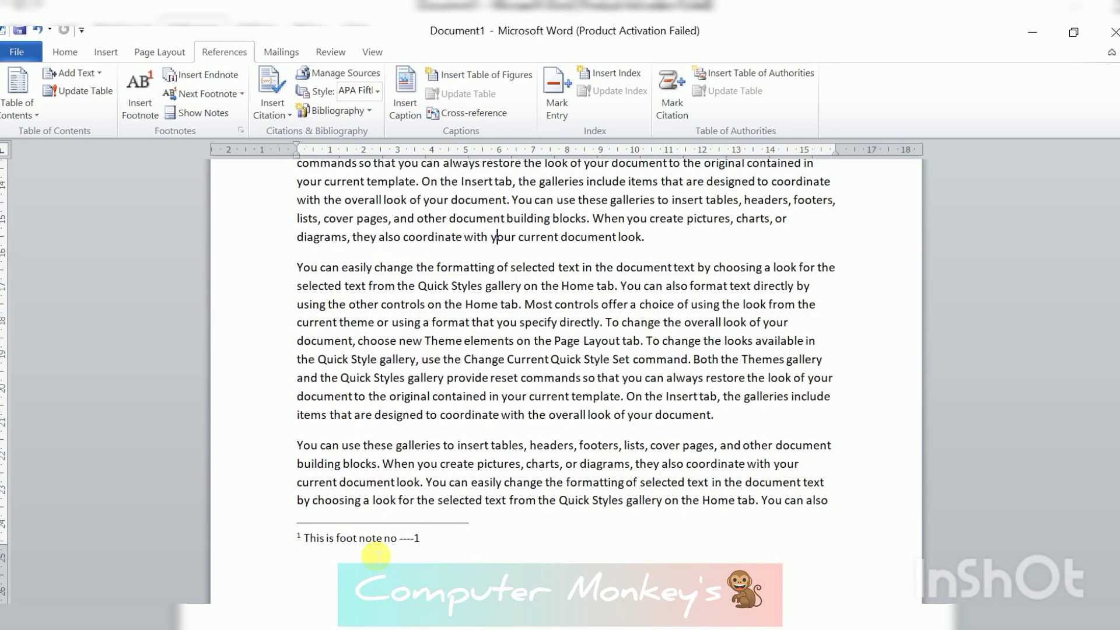
scroll(549, 546, up, 5)
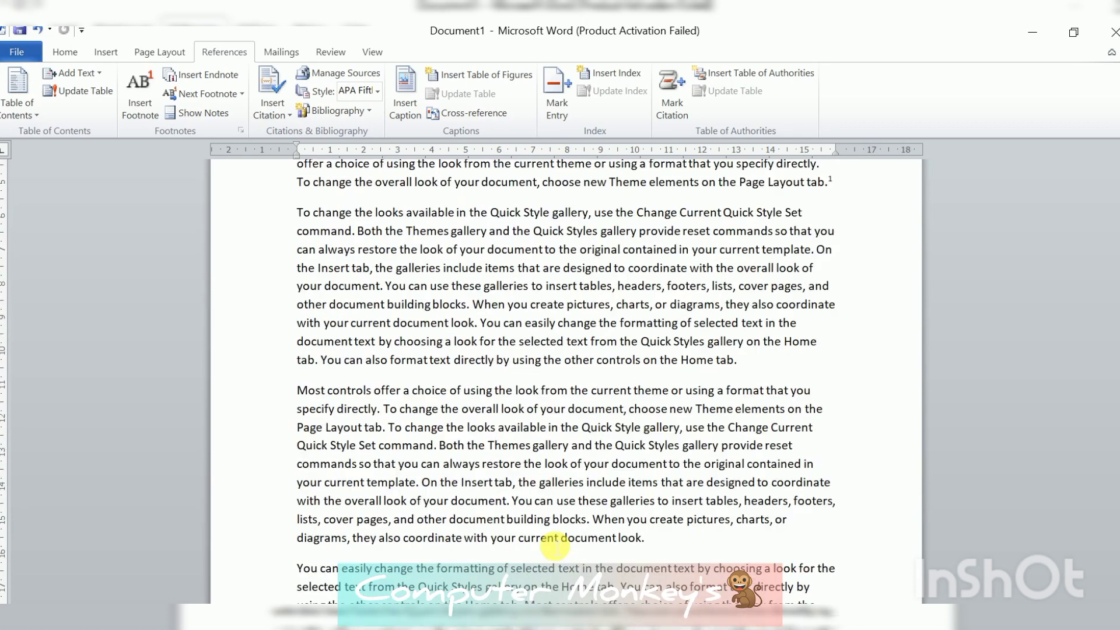
scroll(554, 546, up, 3)
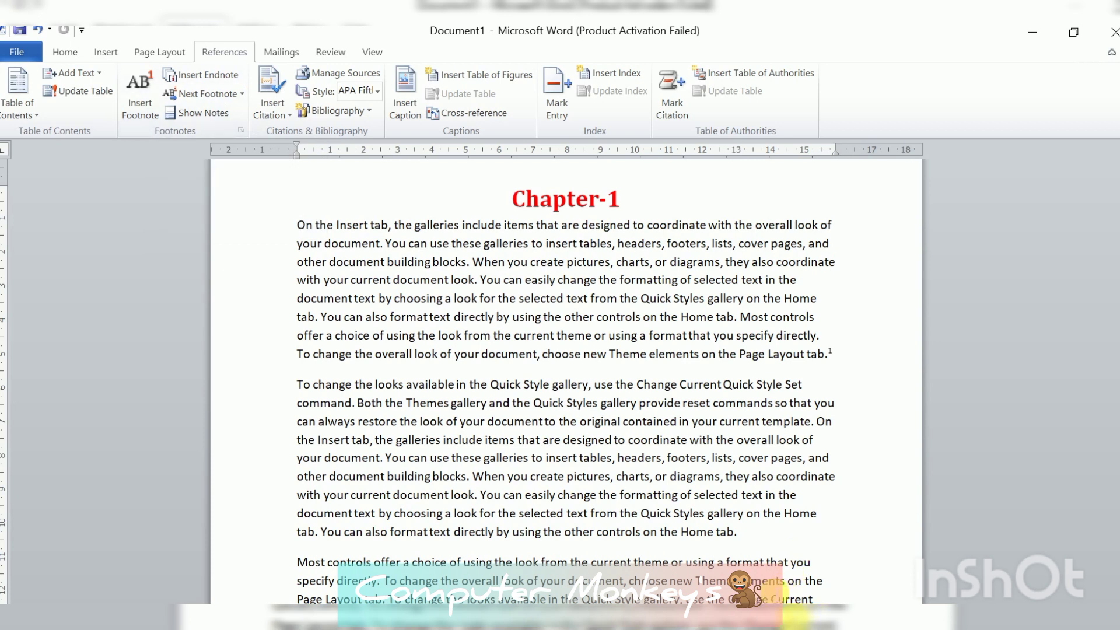
click(761, 542)
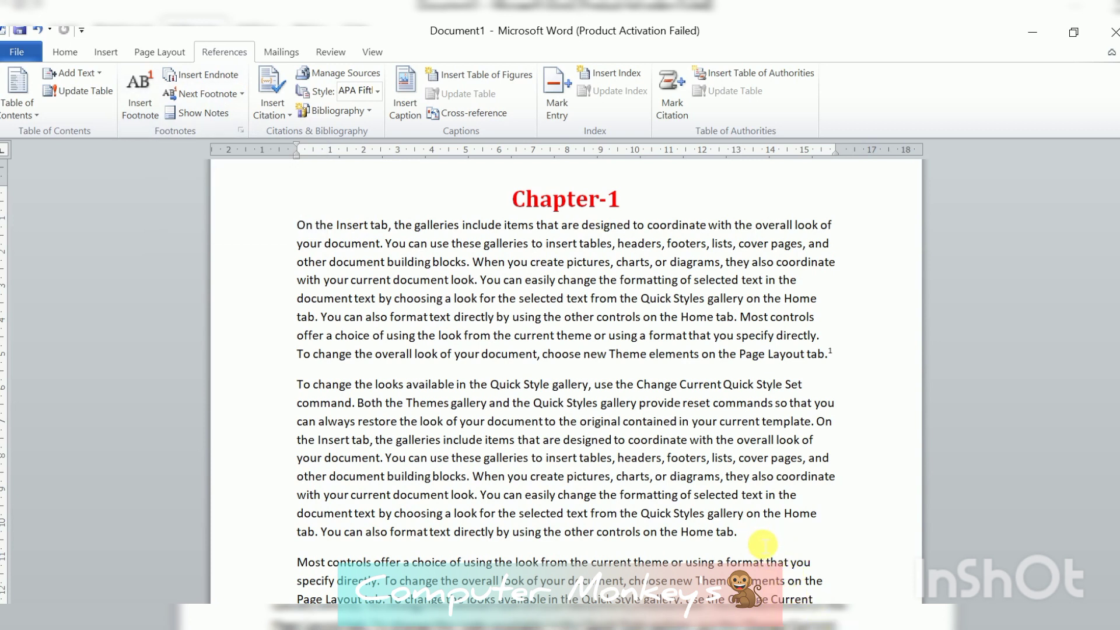
click(217, 75)
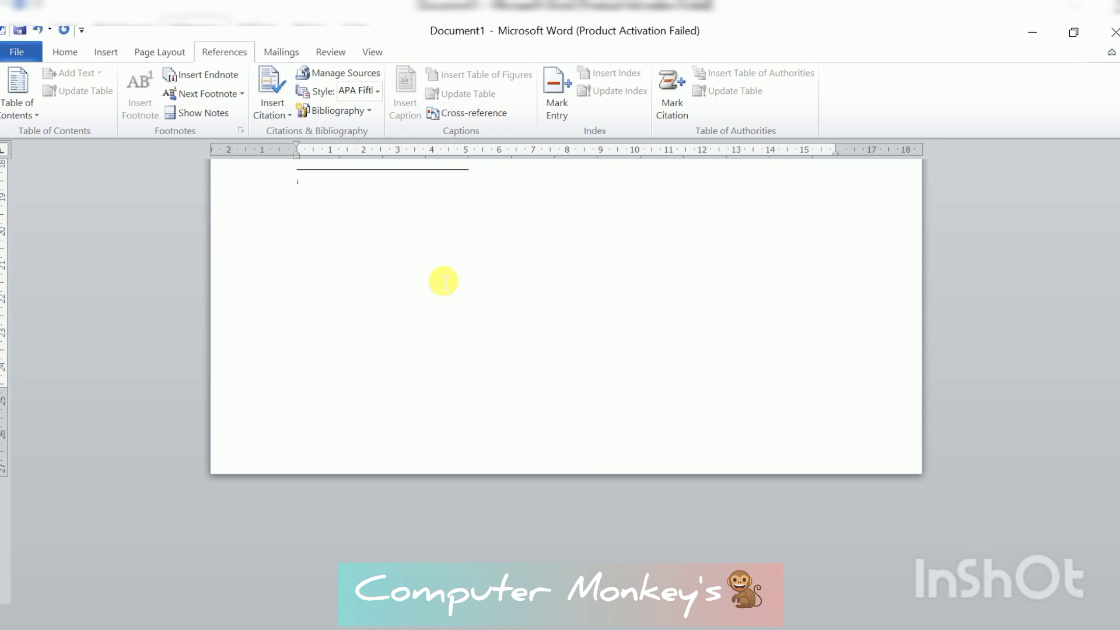
Enter "This is end note---1" as the endnote text and return to its reference mark on page 2
text(This)
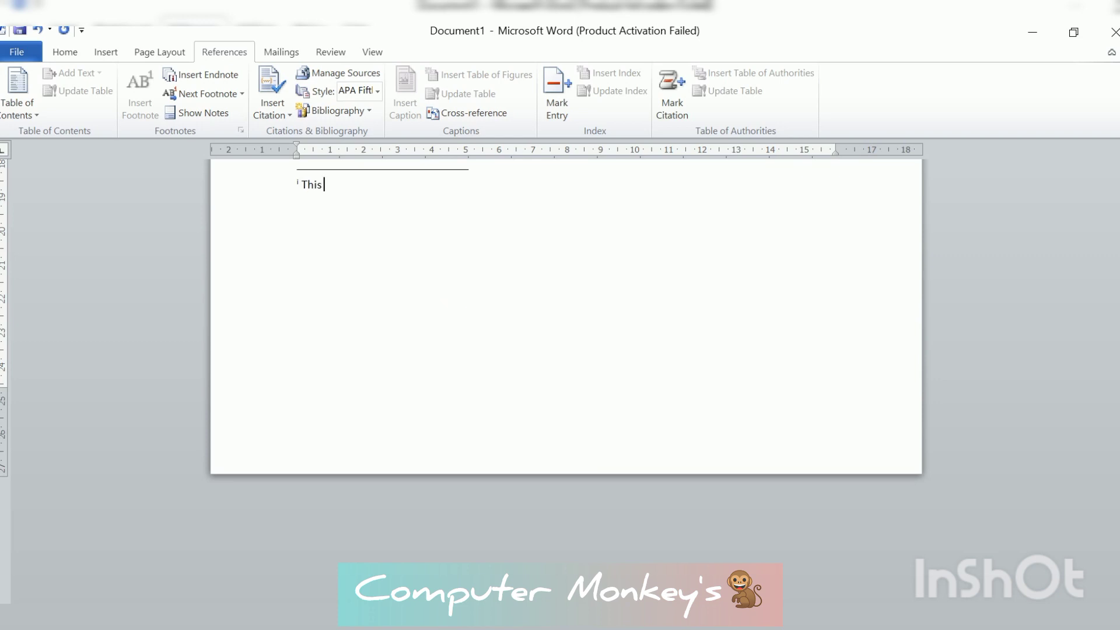
text( is end note---1)
drag(1118, 532, 1117, 525)
scroll(566, 379, up, 20)
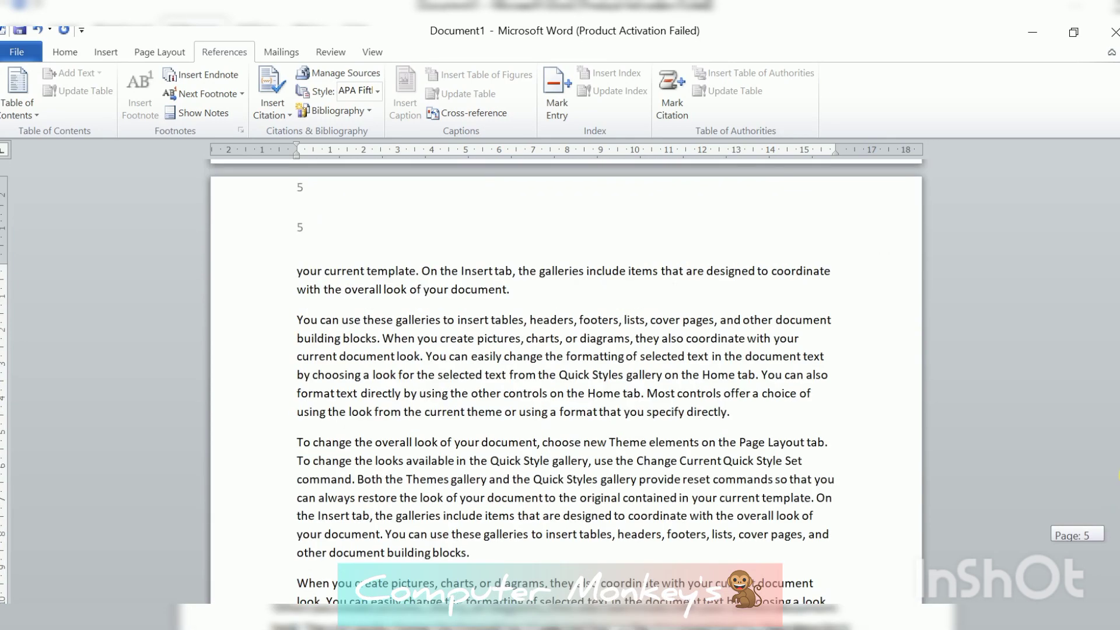
scroll(566, 380, up, 15)
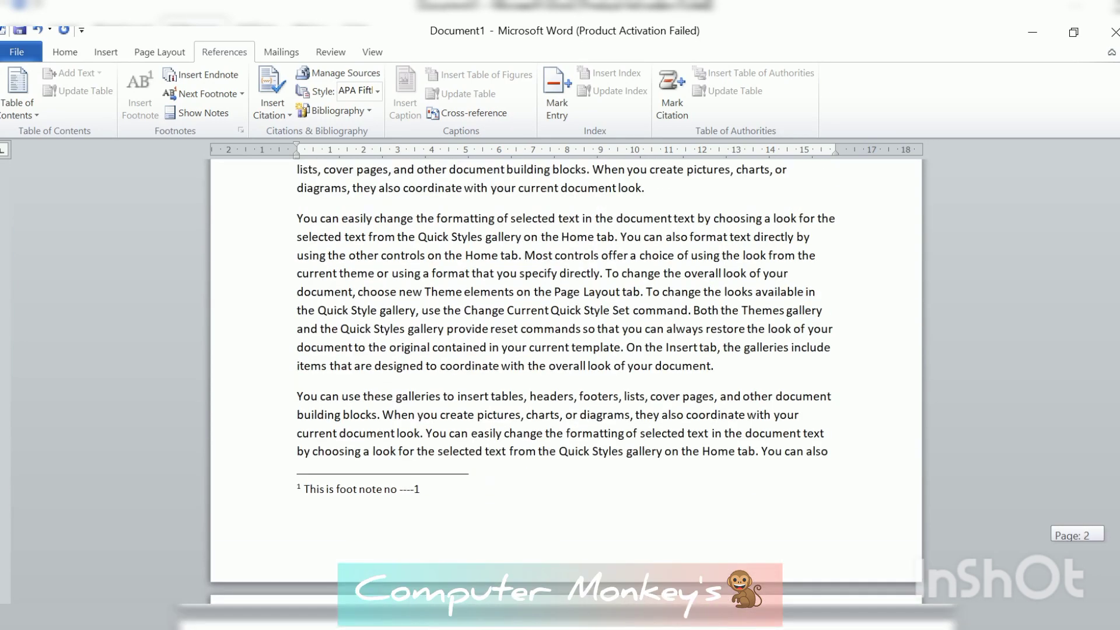
scroll(566, 379, down, 5)
drag(1119, 278, 1119, 281)
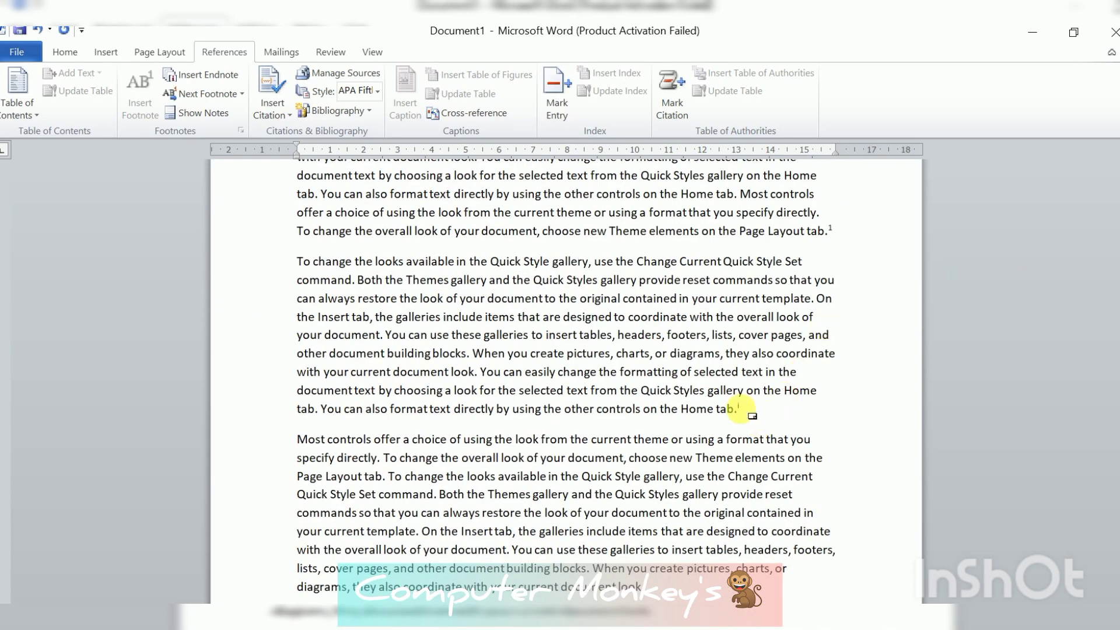
Insert an endnote reading "This is end note ----2" at the end of the third paragraph under "Chapter-2" and check its reference mark
scroll(753, 417, up, 4)
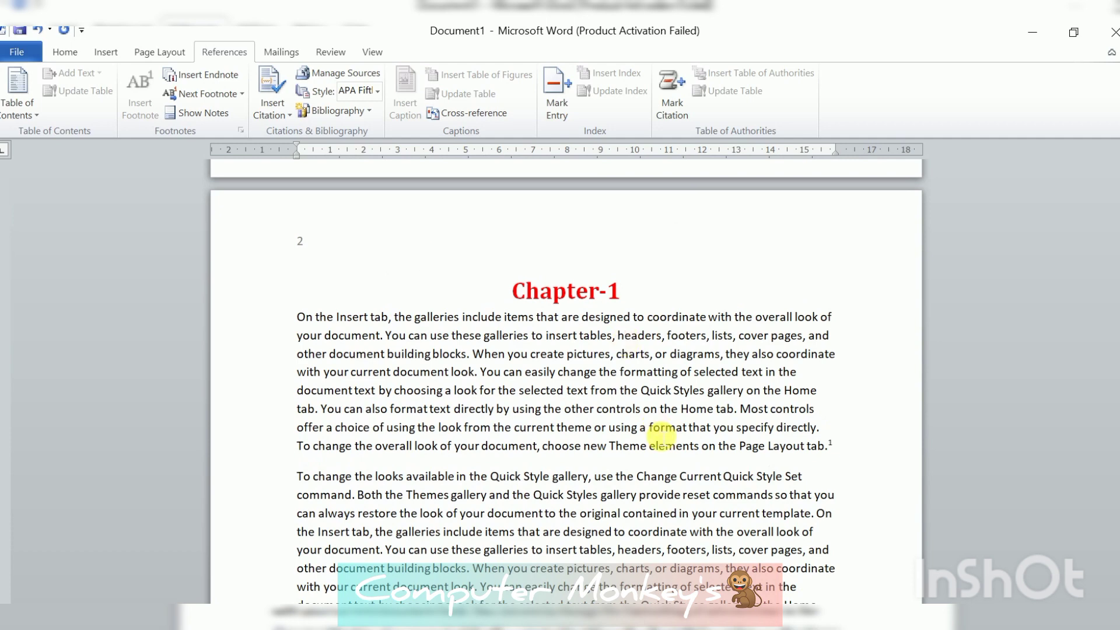
scroll(662, 436, down, 3)
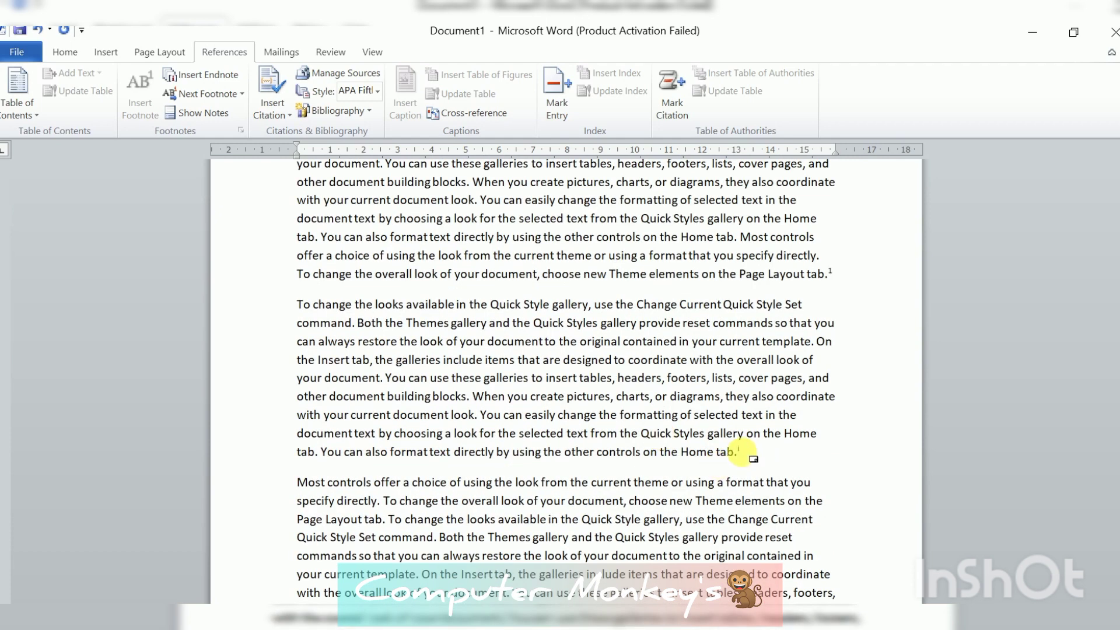
mouse_move(743, 454)
drag(1117, 272, 1117, 350)
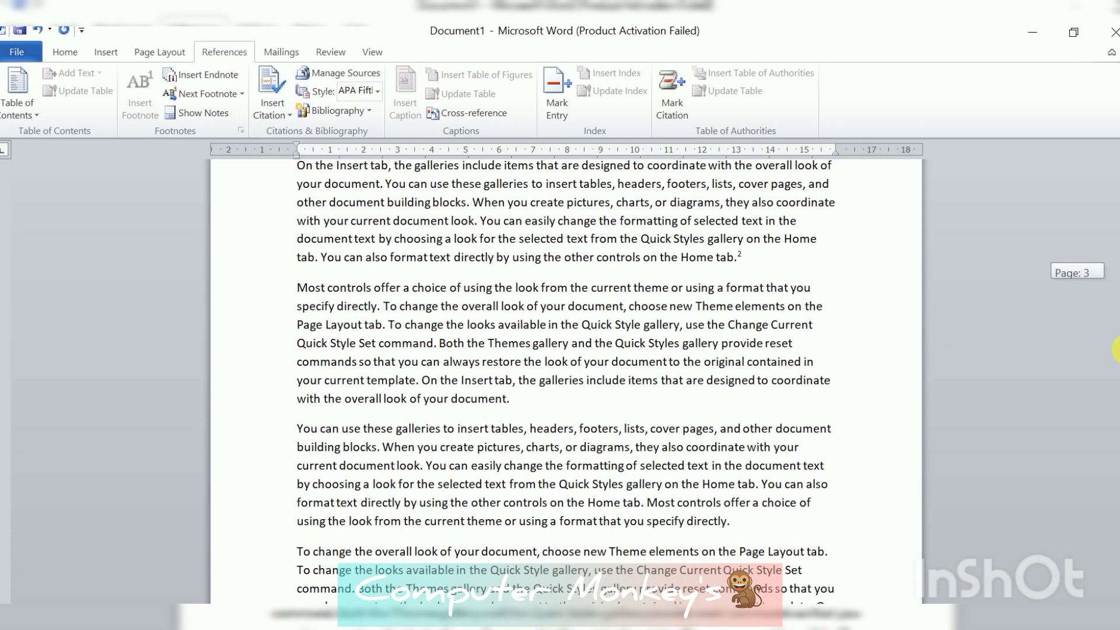
click(548, 401)
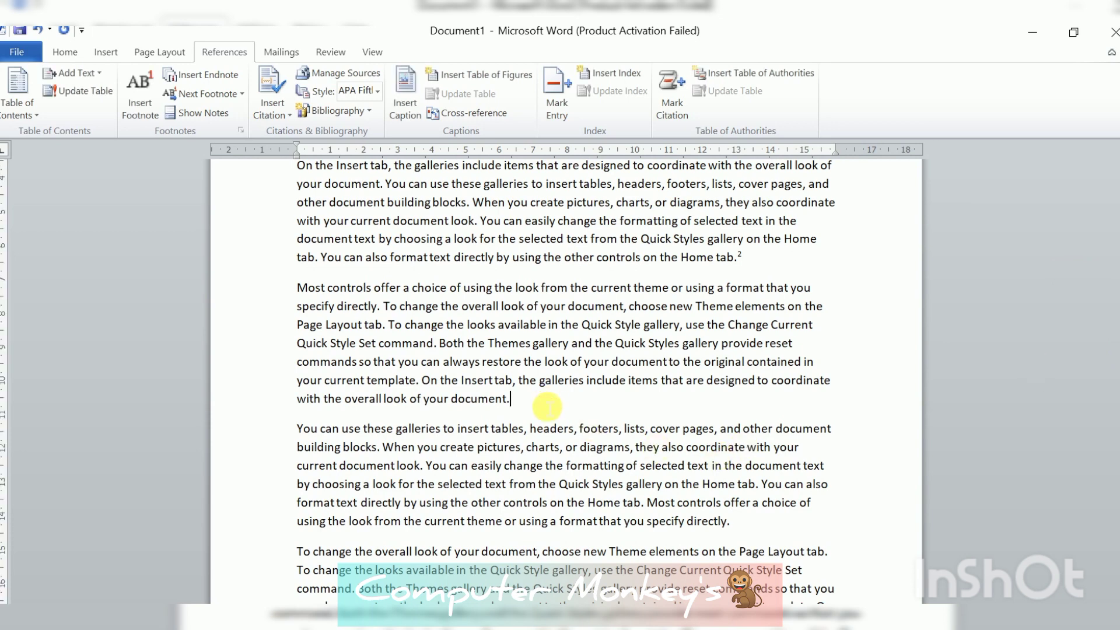
click(203, 75)
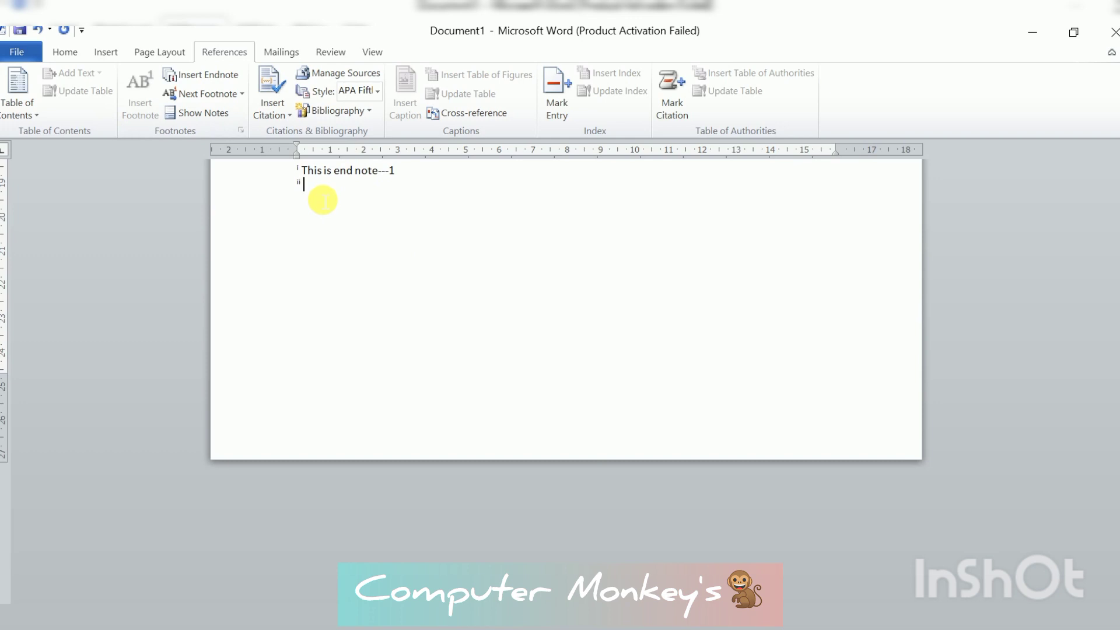
text(This is end note ----2)
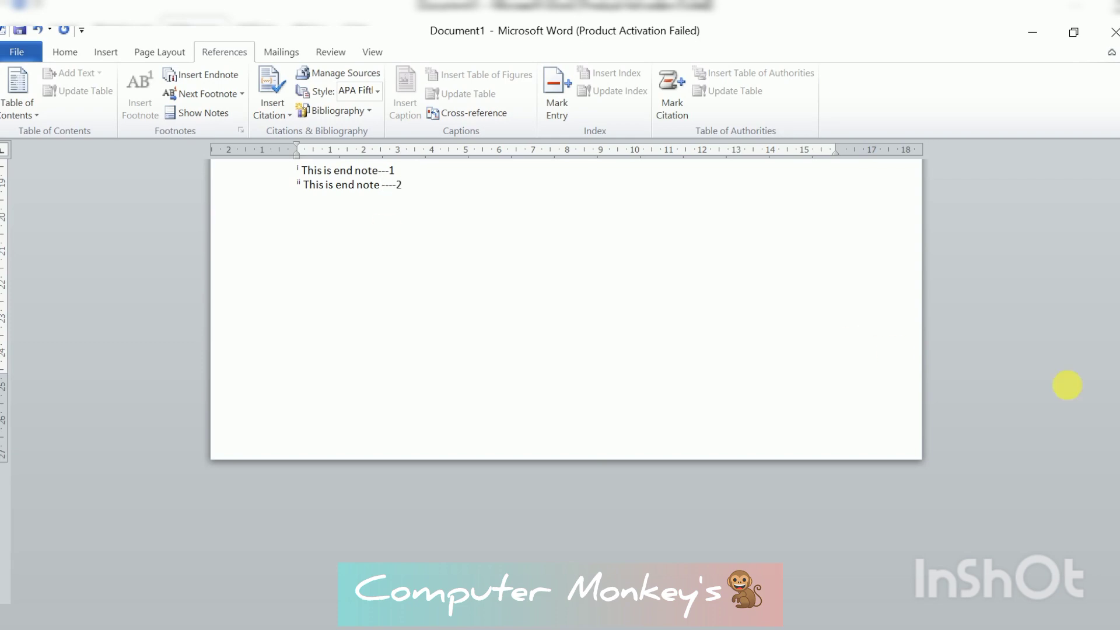
drag(1117, 534, 1117, 342)
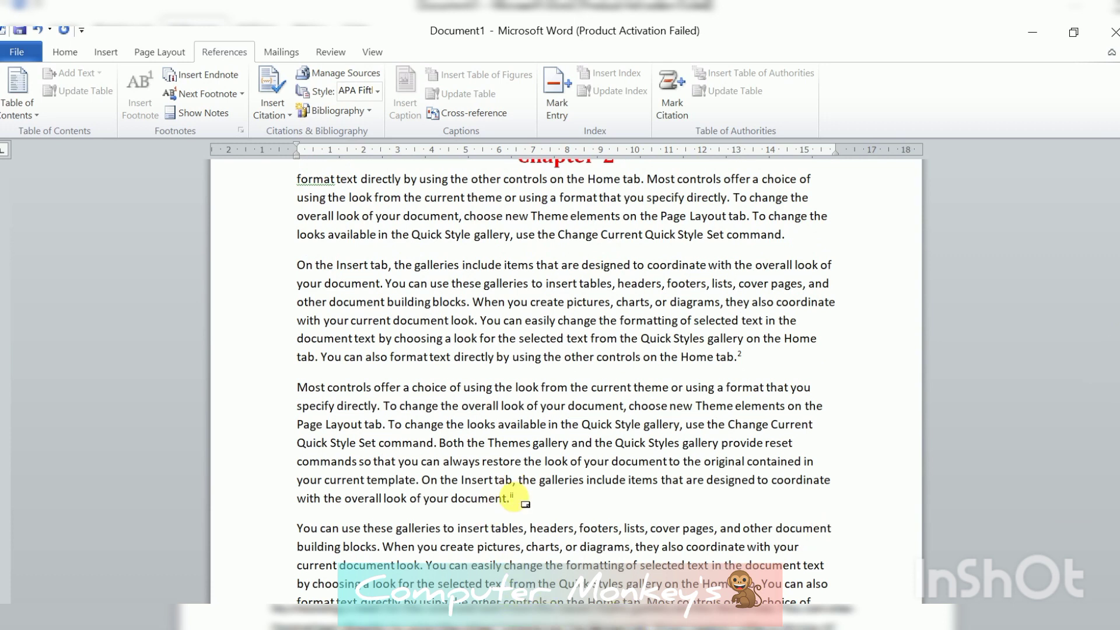
mouse_move(514, 498)
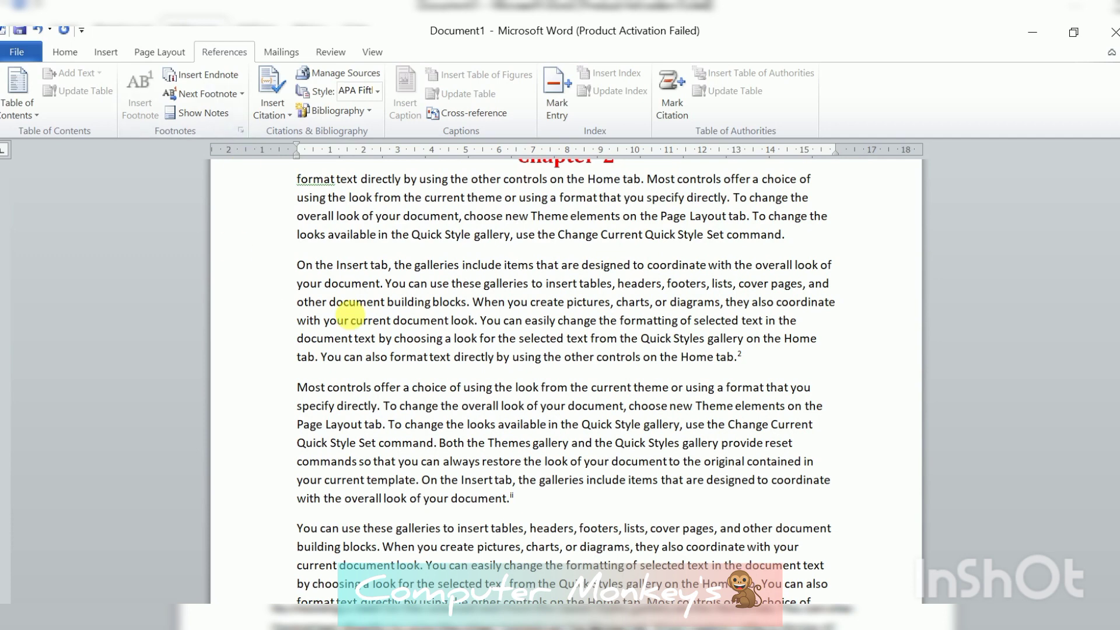
click(485, 338)
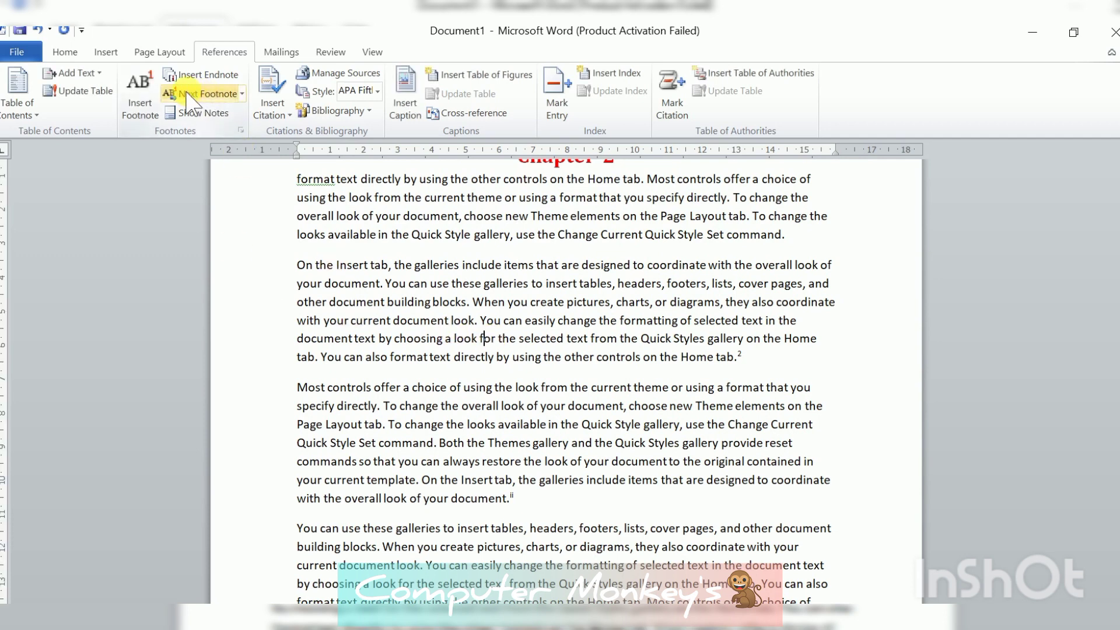
click(217, 93)
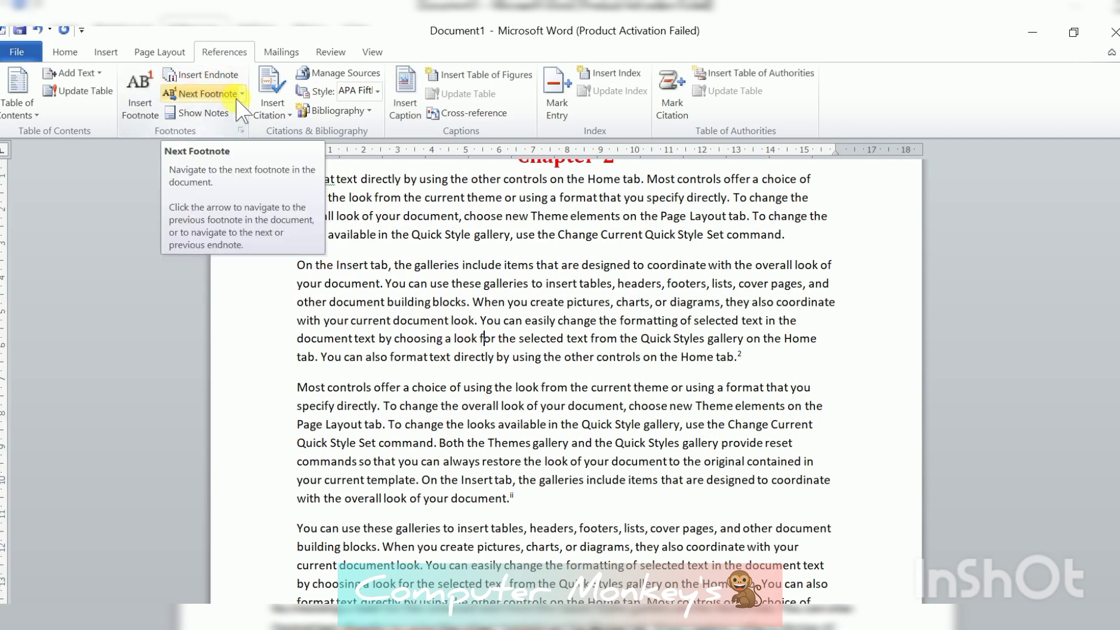
scroll(654, 417, up, 1)
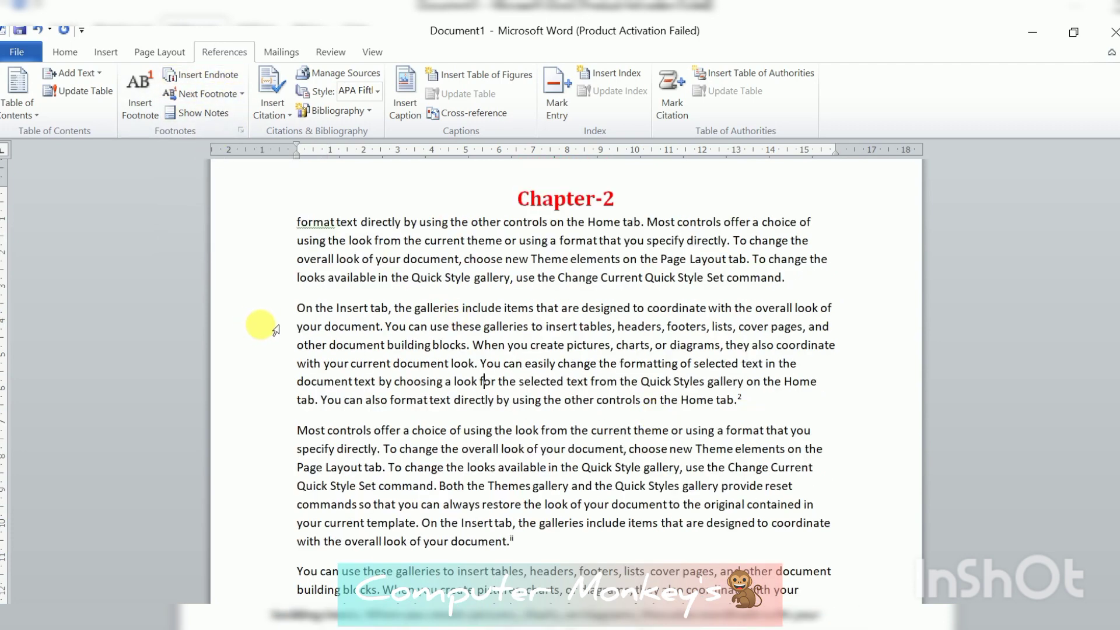
drag(402, 259, 519, 459)
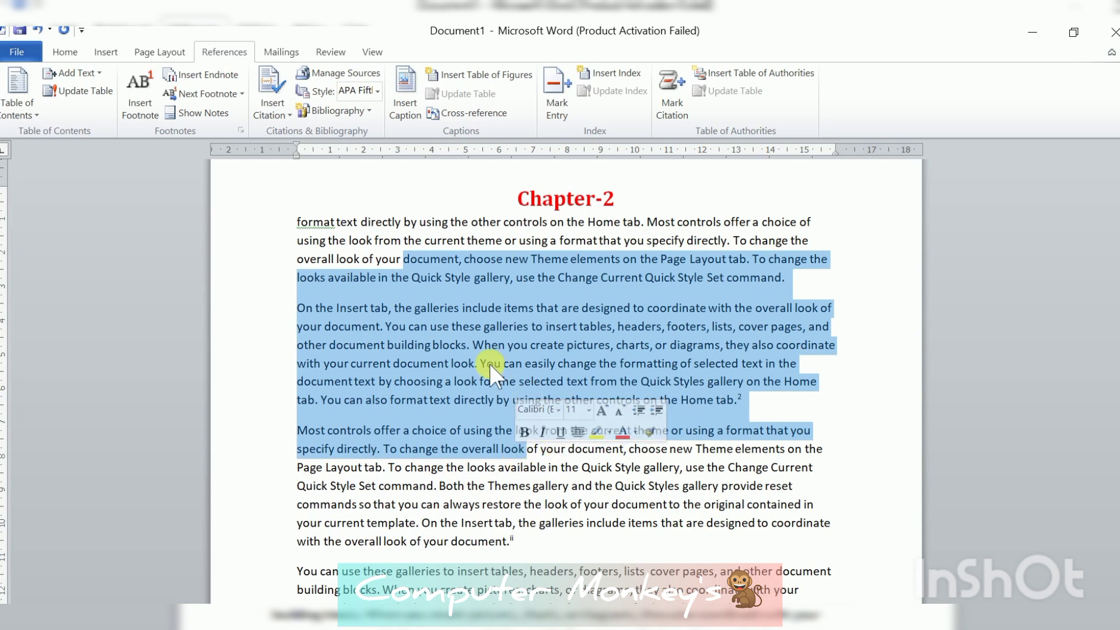
click(489, 364)
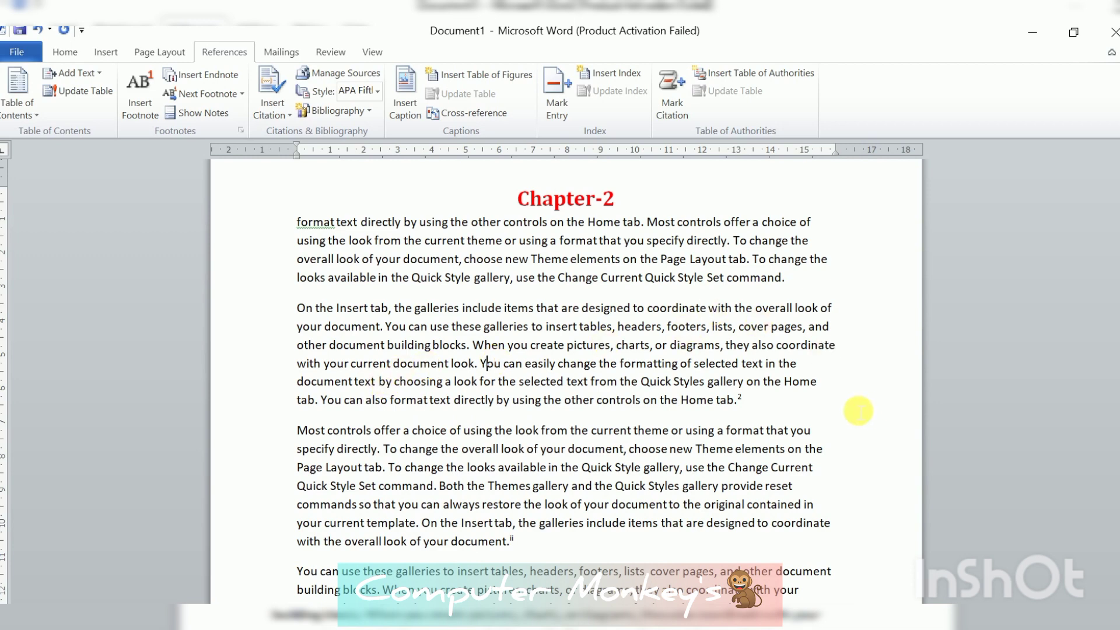
Starting at the first footnote mark under "Chapter-1", go to the next footnote and from there to the next endnote
scroll(779, 397, up, 10)
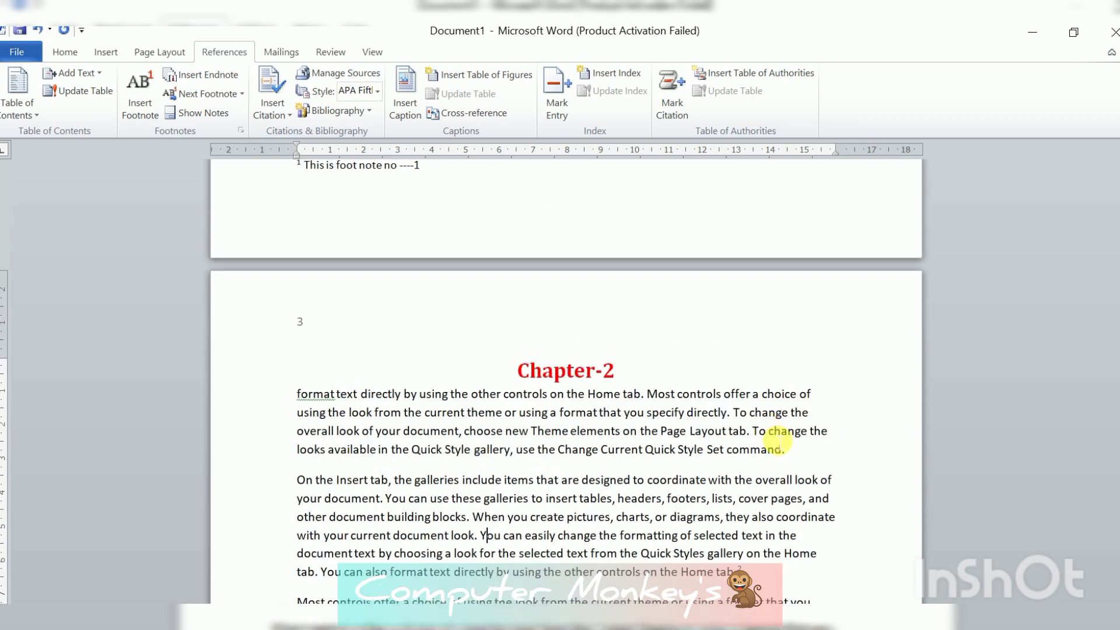
scroll(784, 454, up, 8)
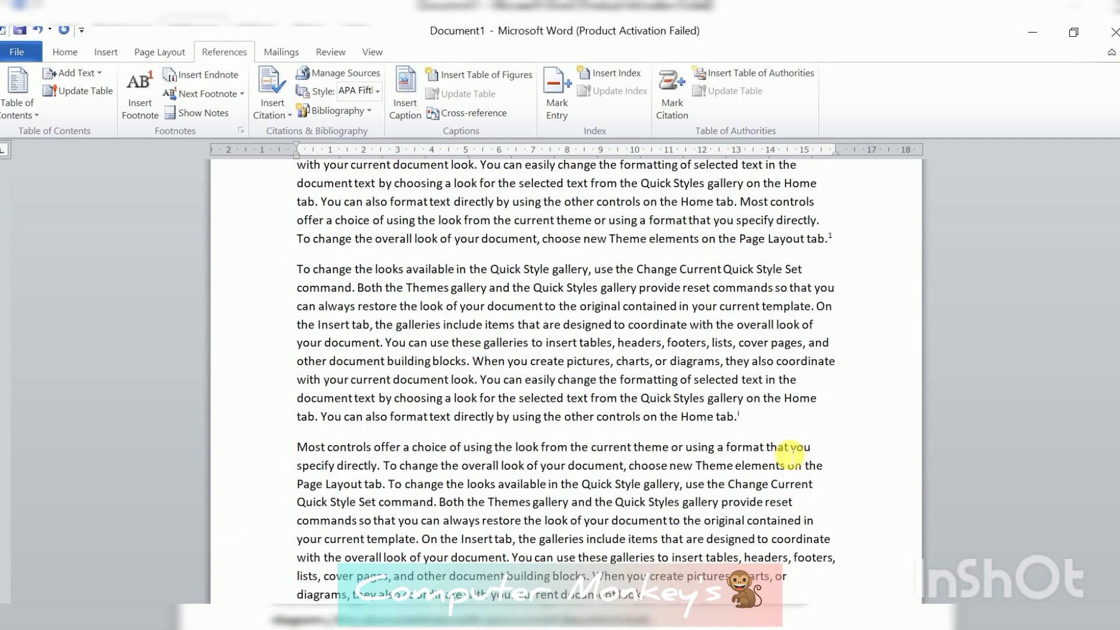
click(836, 282)
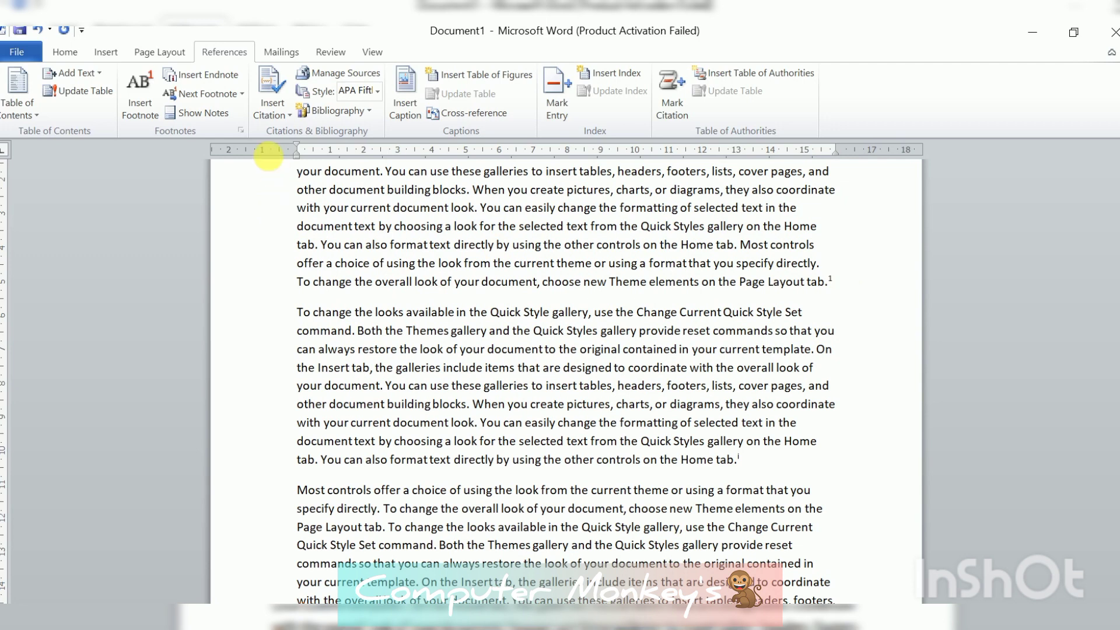
click(207, 95)
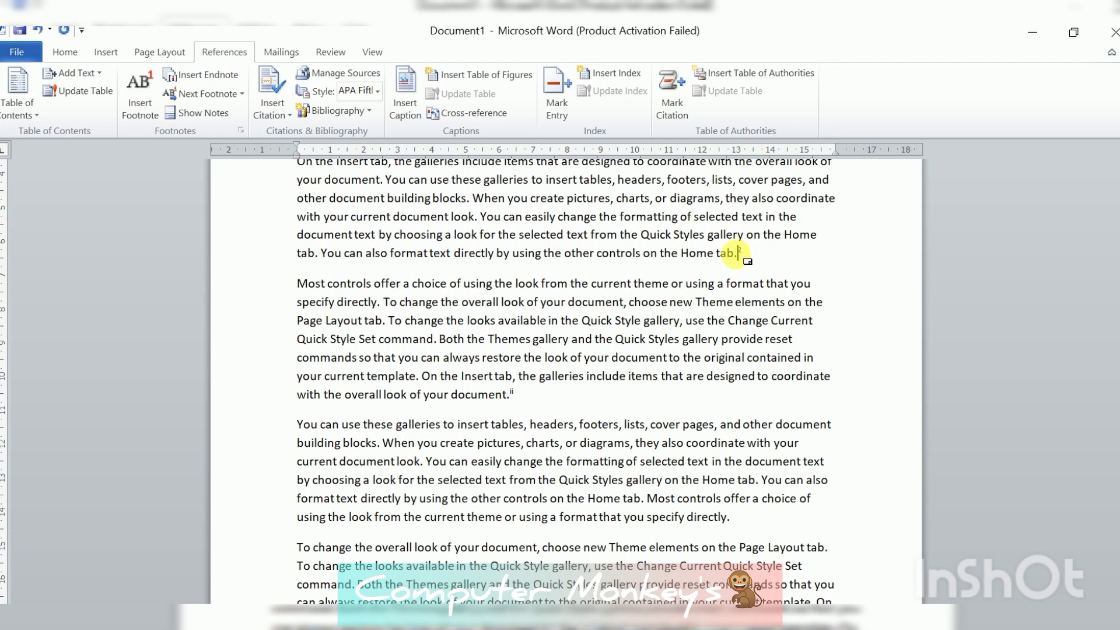
mouse_move(739, 252)
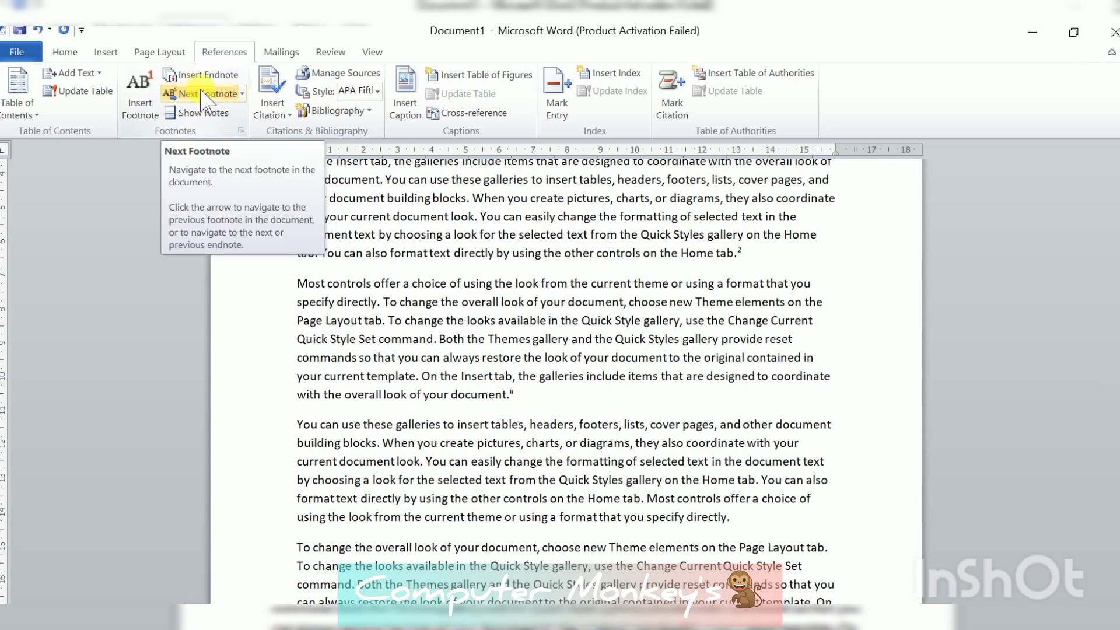
click(242, 95)
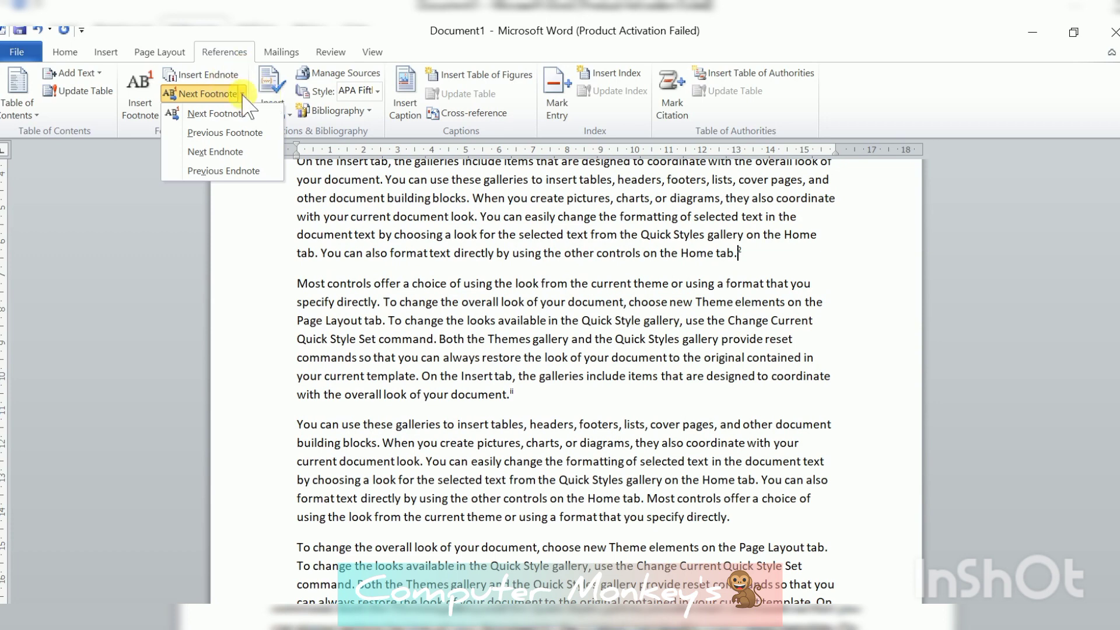
click(216, 152)
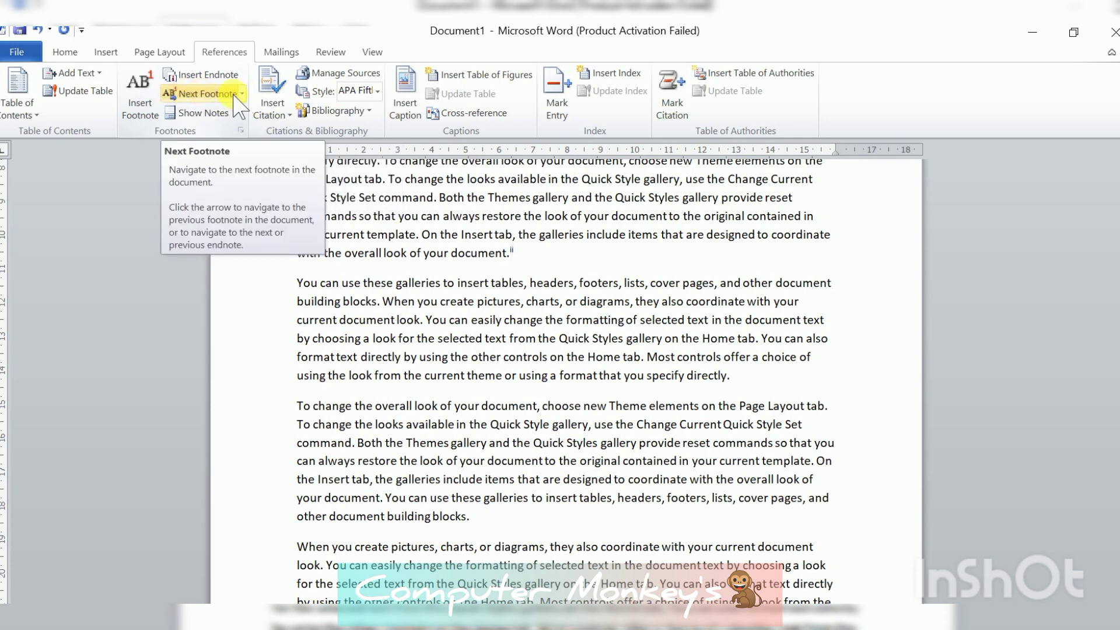
Show the document's notes, choosing to view the endnote area
click(201, 117)
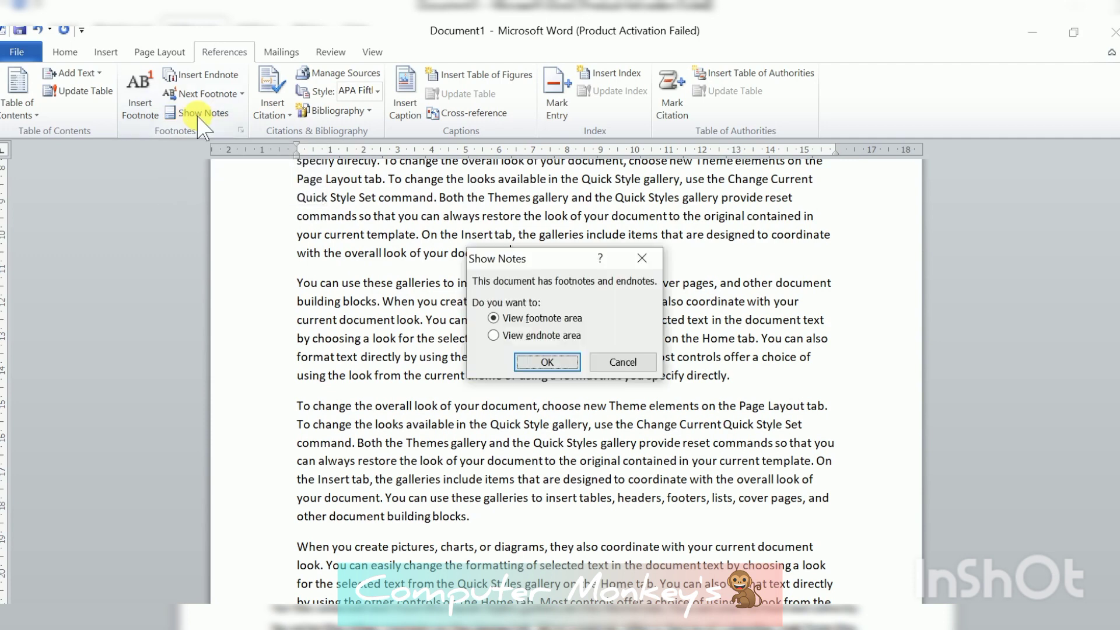
click(522, 337)
click(553, 363)
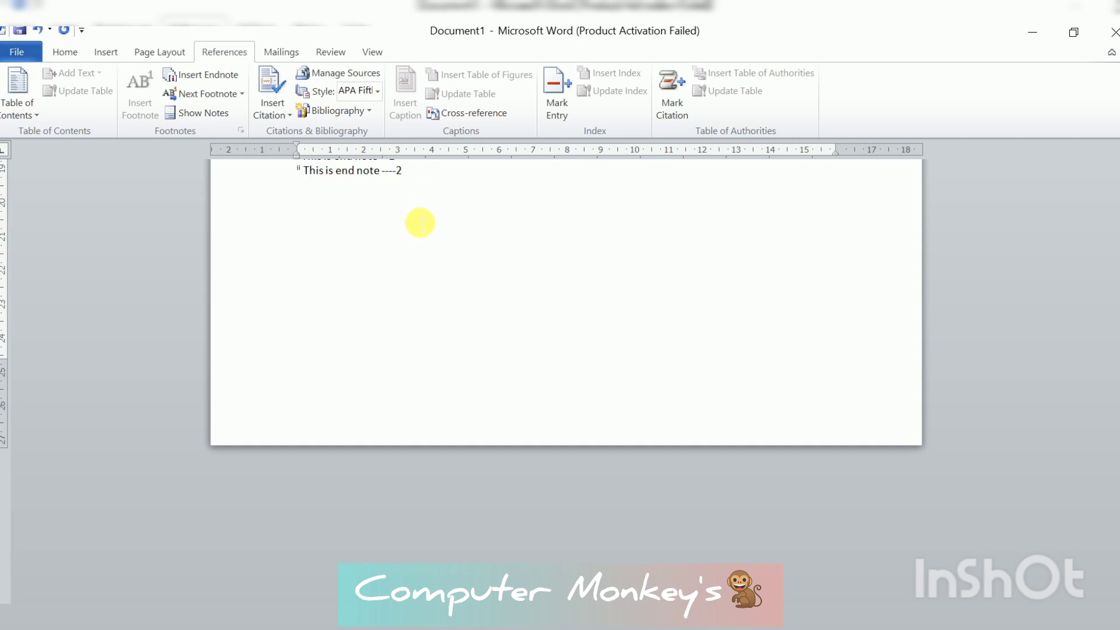
Start a citation with a new source at the end of the third paragraph under "Chapter-1"
drag(1118, 536, 1117, 281)
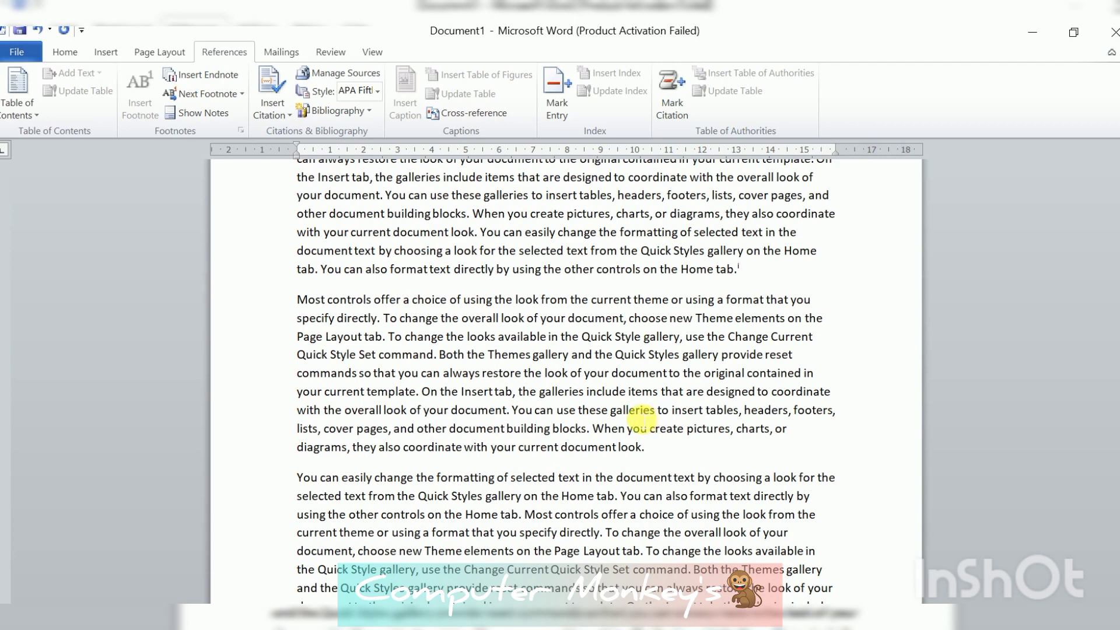
click(660, 454)
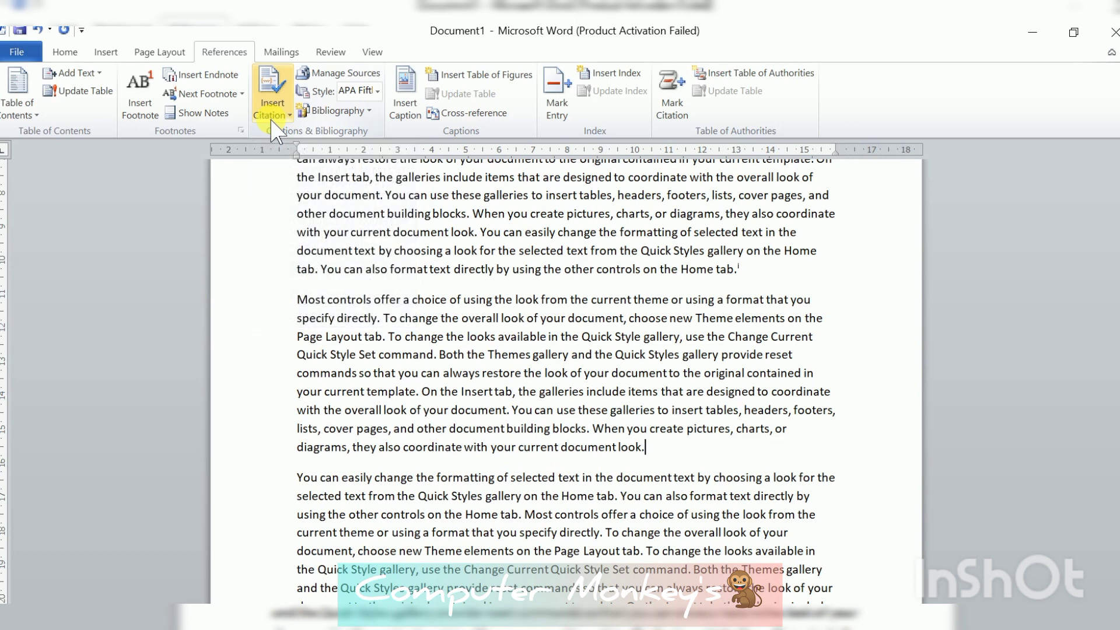
drag(298, 301, 671, 451)
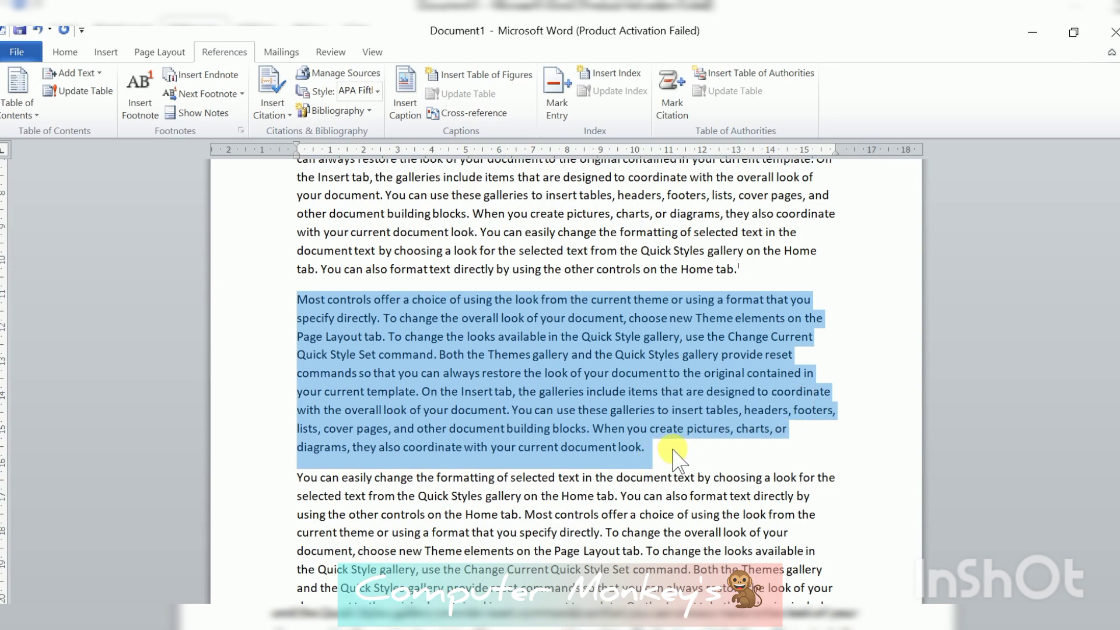
click(679, 457)
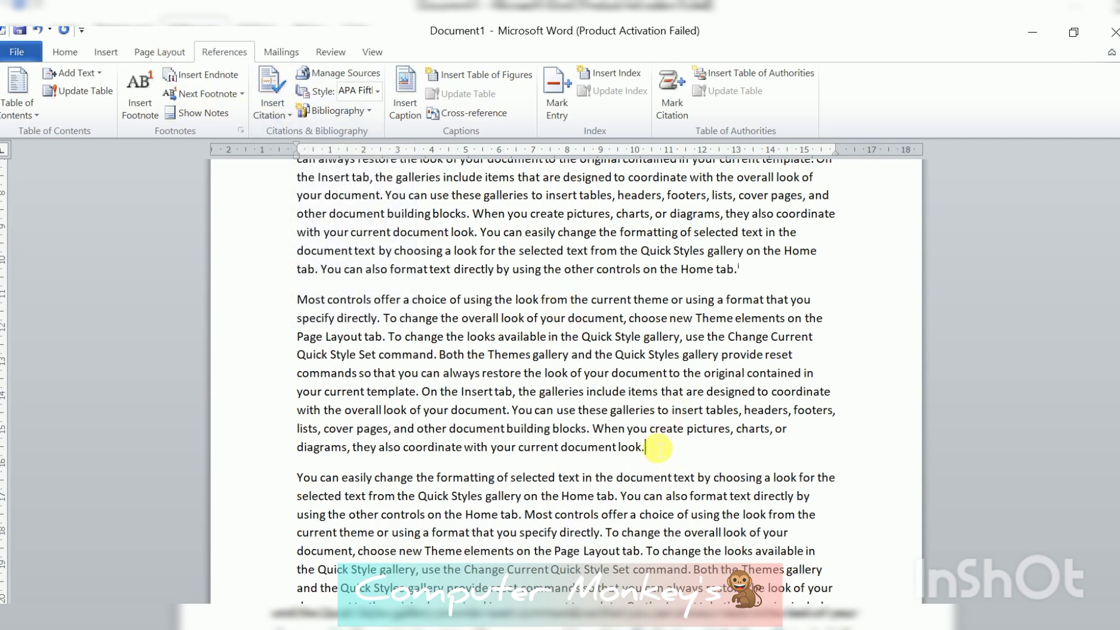
drag(644, 448, 289, 300)
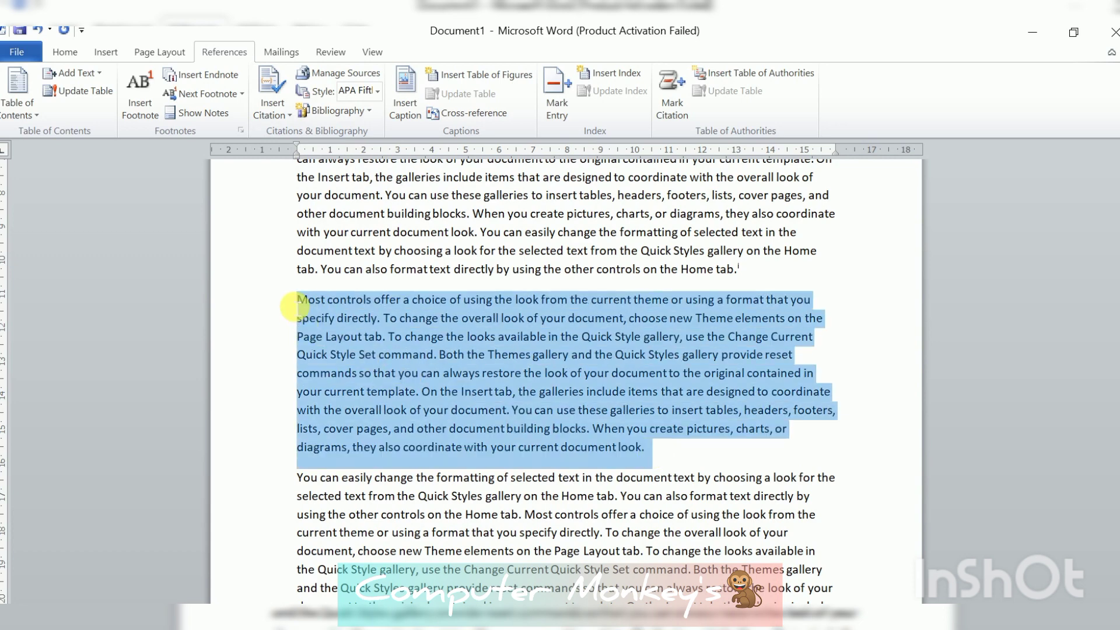
click(665, 457)
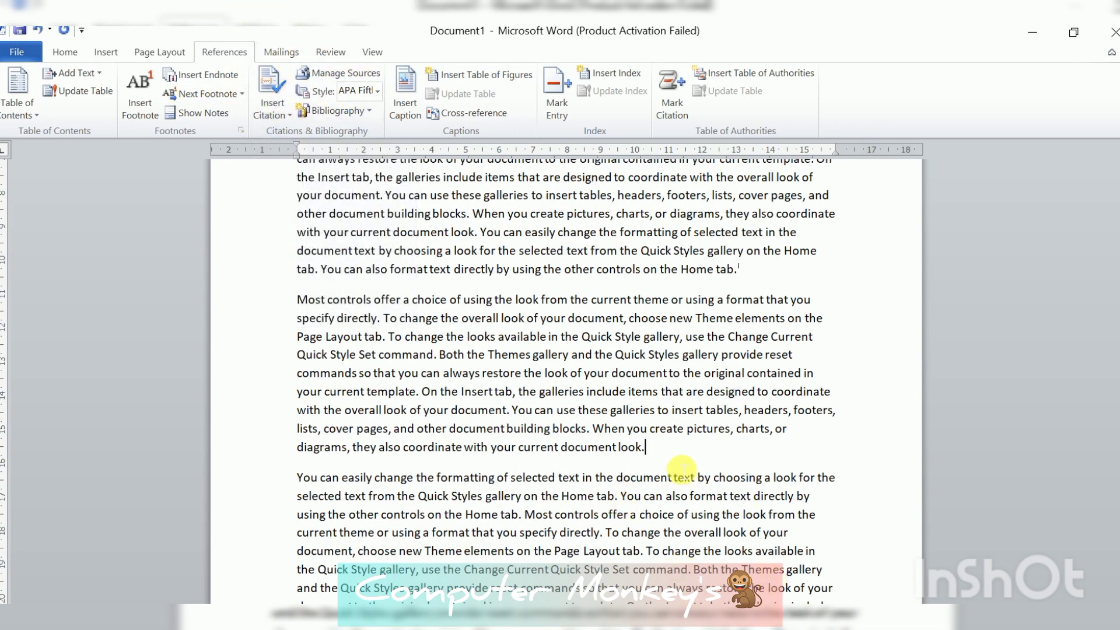
click(657, 454)
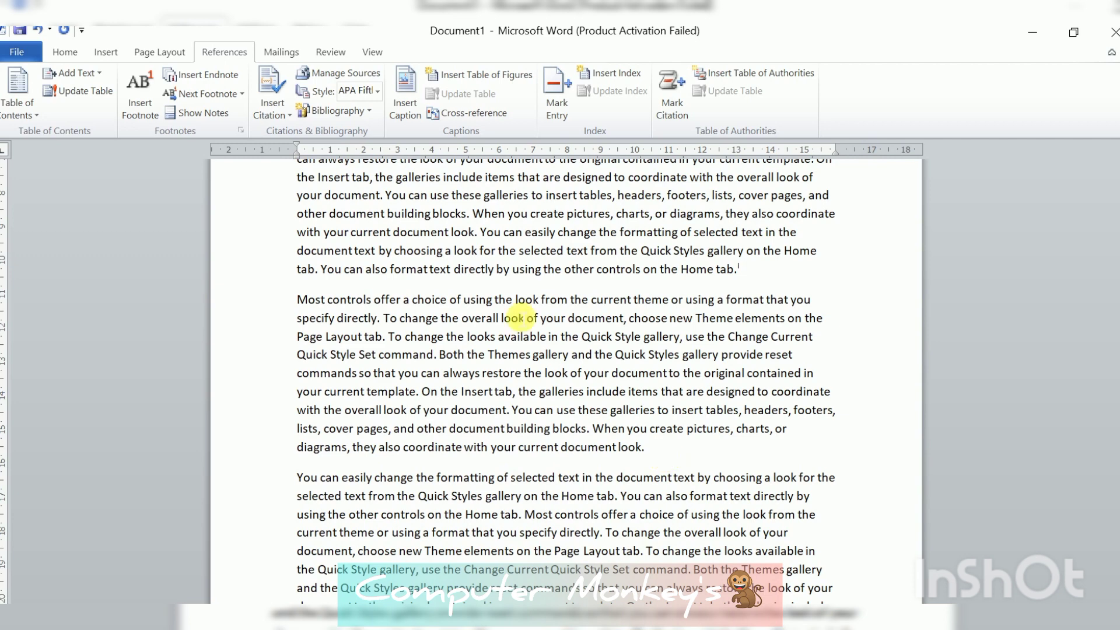
click(273, 99)
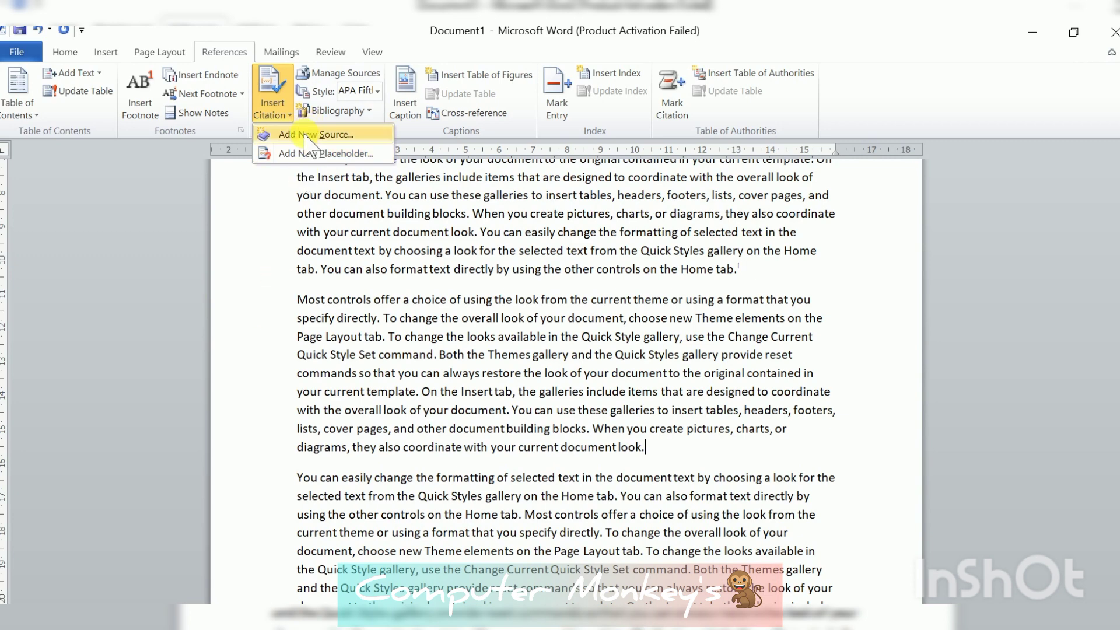
click(377, 482)
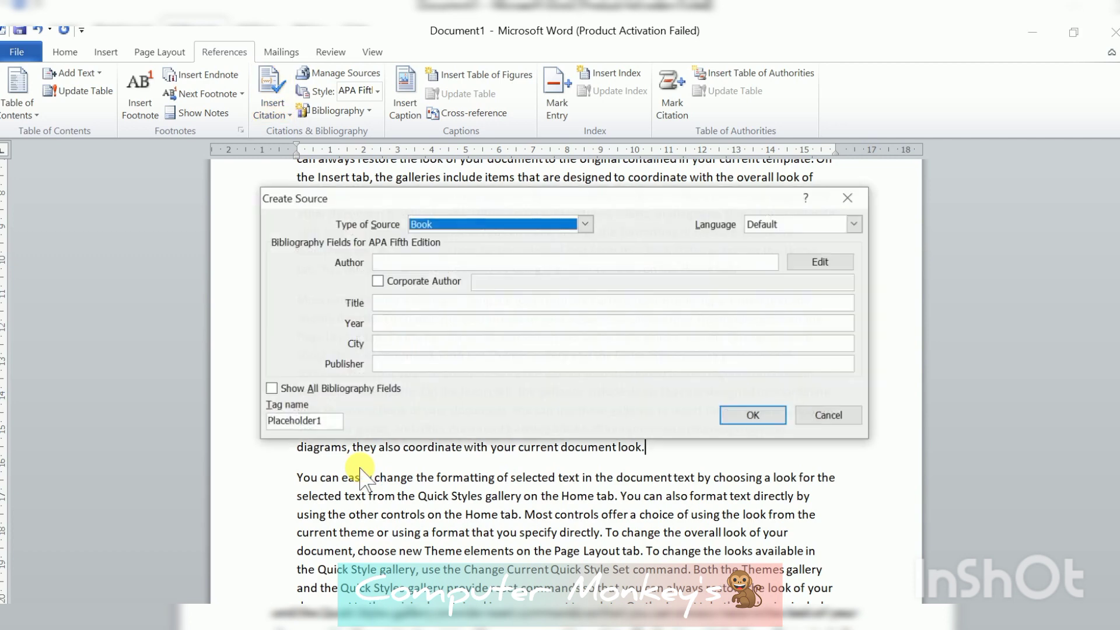
Move the Create Source dialog clear of the cited paragraph and enter the author's full name for the book source
drag(425, 198, 480, 192)
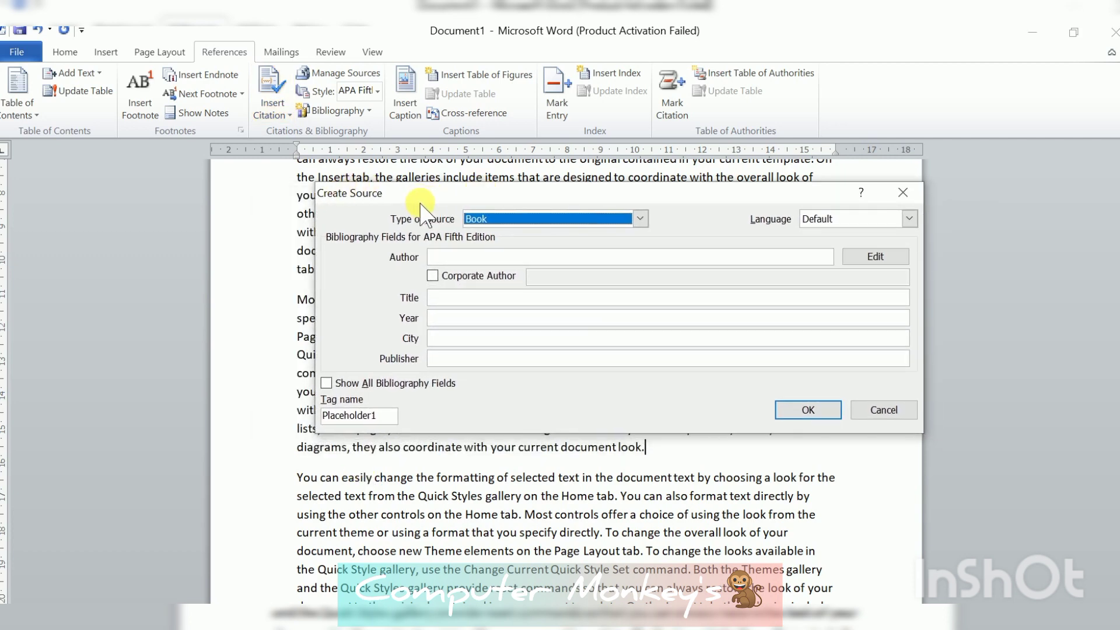
click(515, 194)
drag(515, 195, 499, 159)
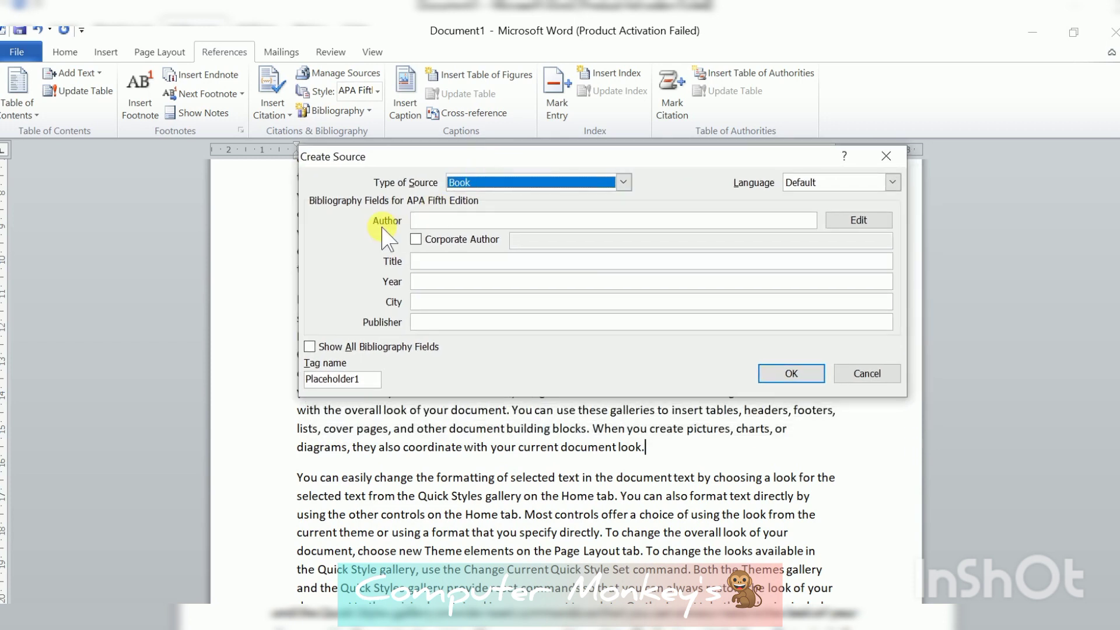
click(447, 228)
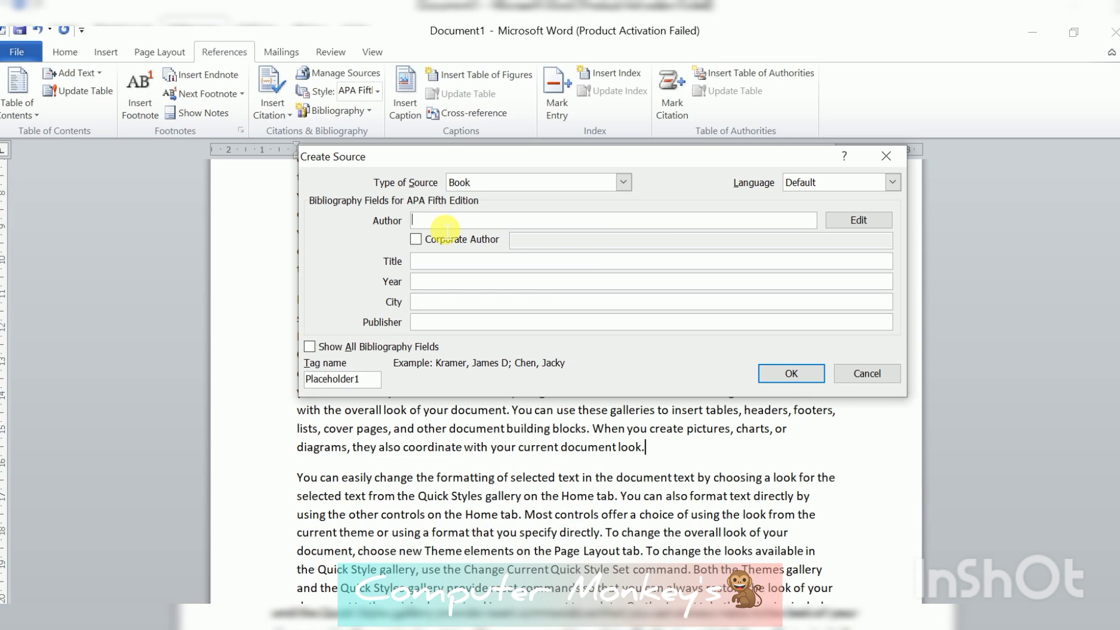
text(Ram)
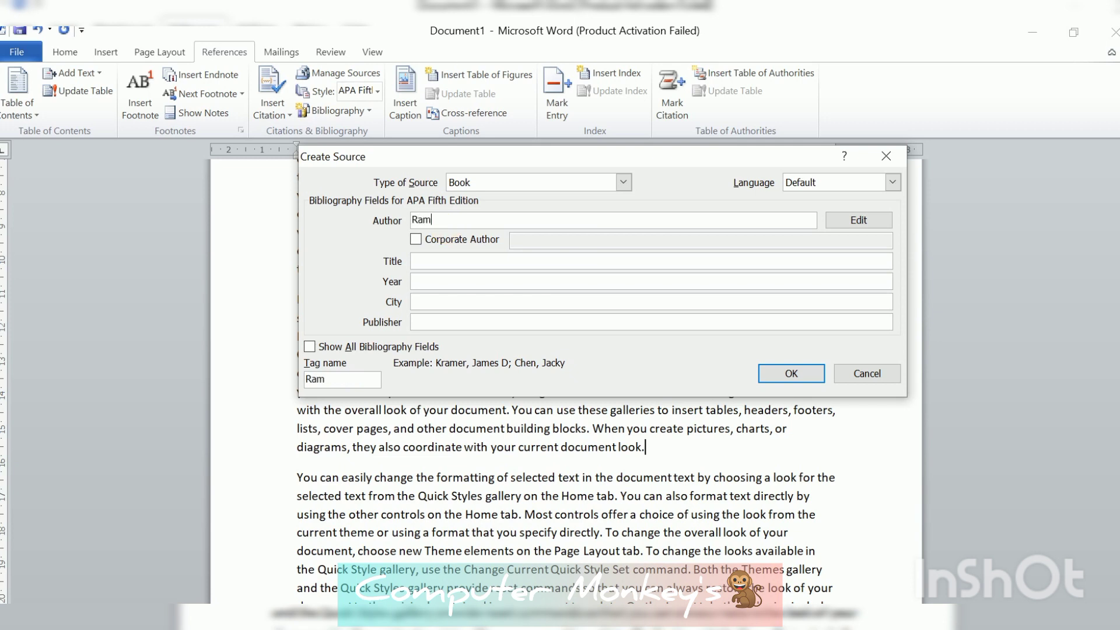
text( Kumar)
key(Tab)
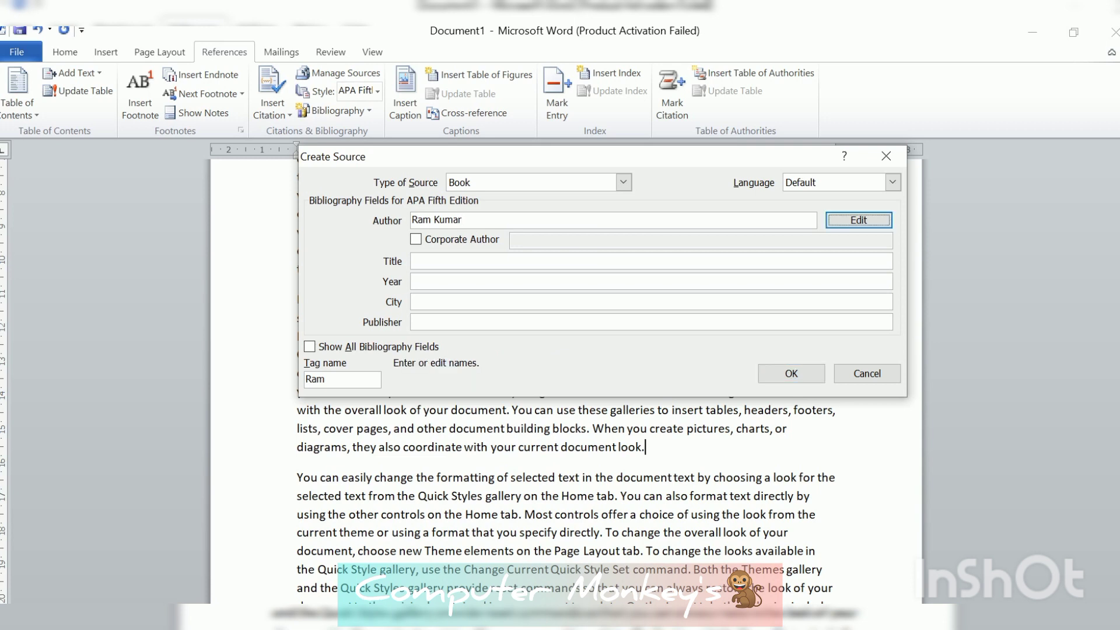
key(Tab)
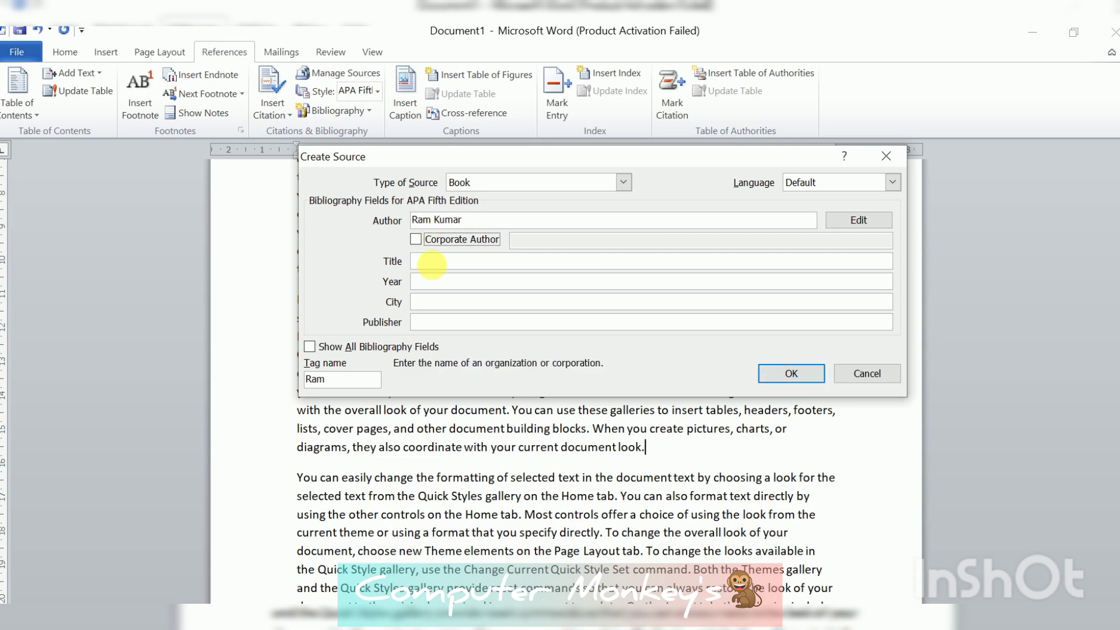
Set the book source's title to "Indian History" and its year to 1991
click(442, 267)
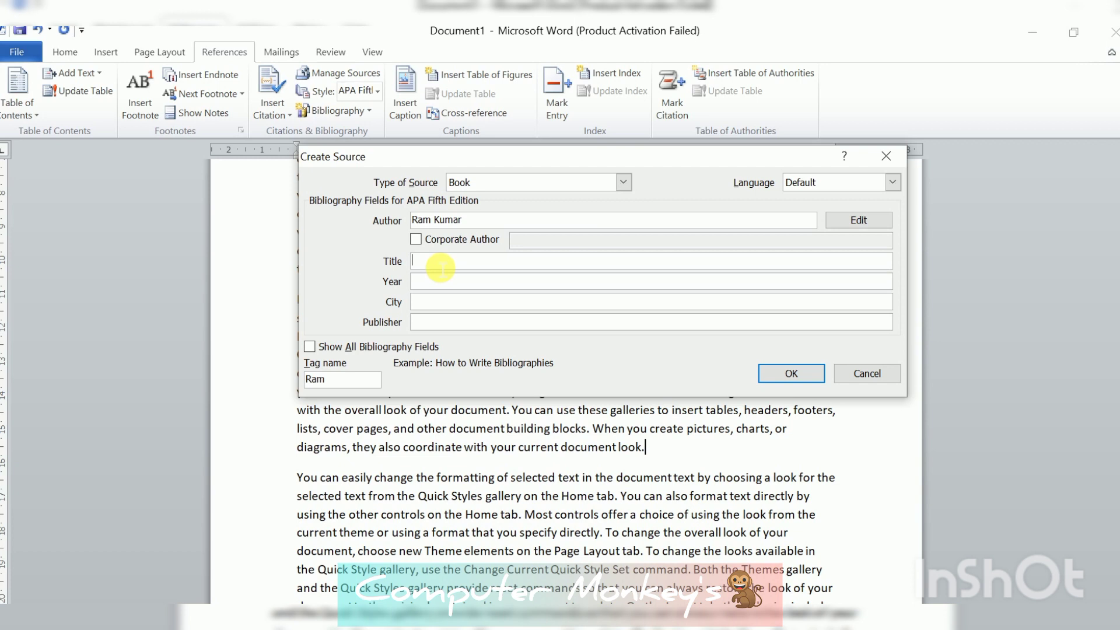
text(H)
key(BackSpace)
text(Indian History)
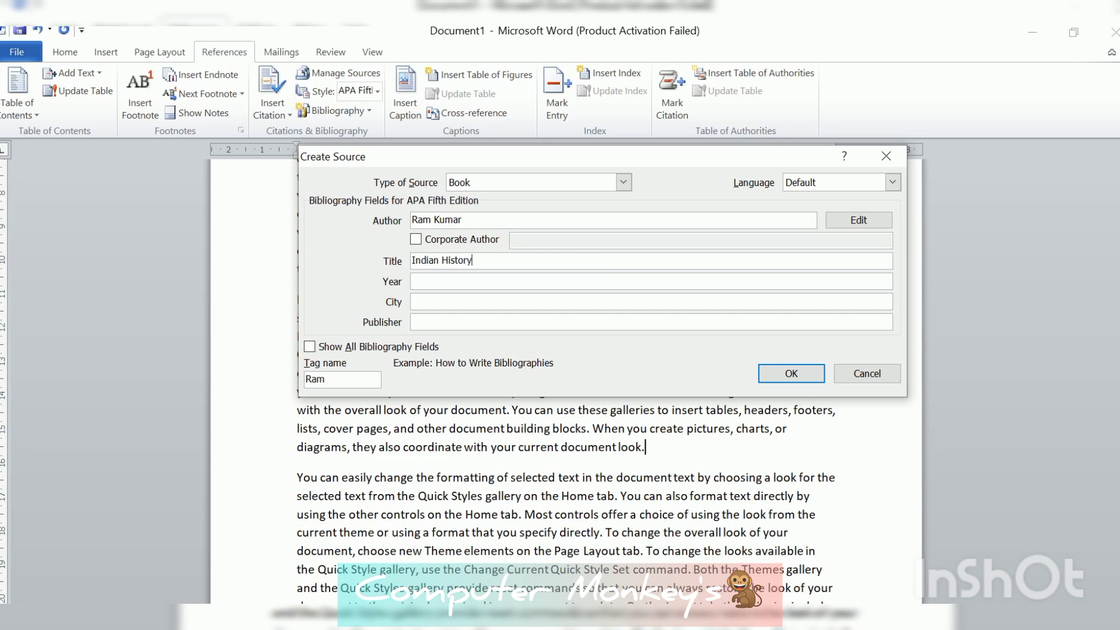
key(Tab)
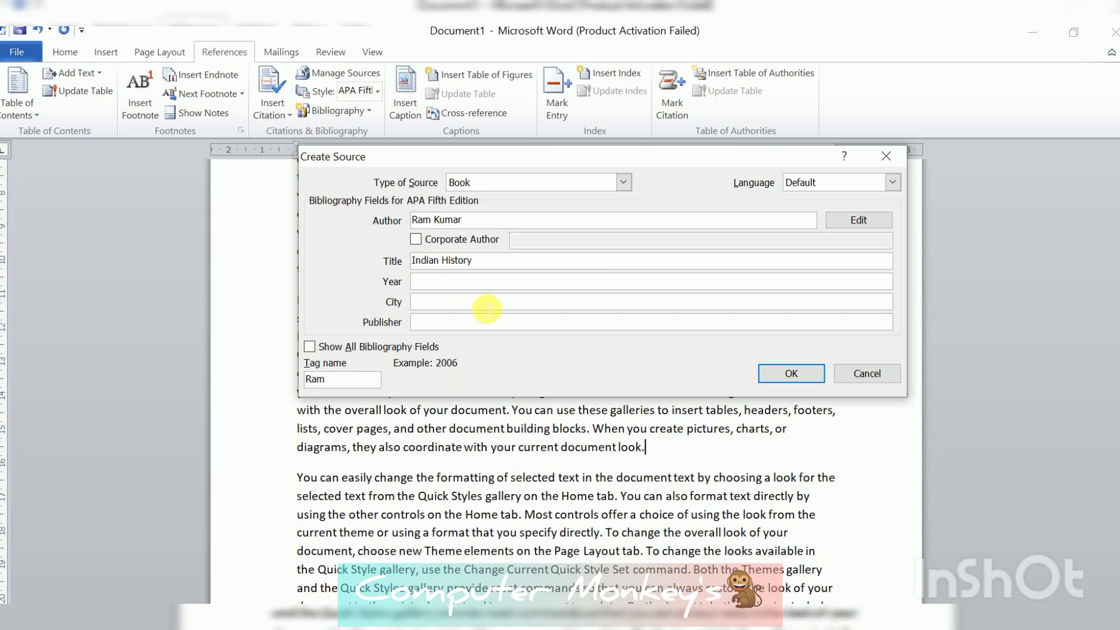
text(1991)
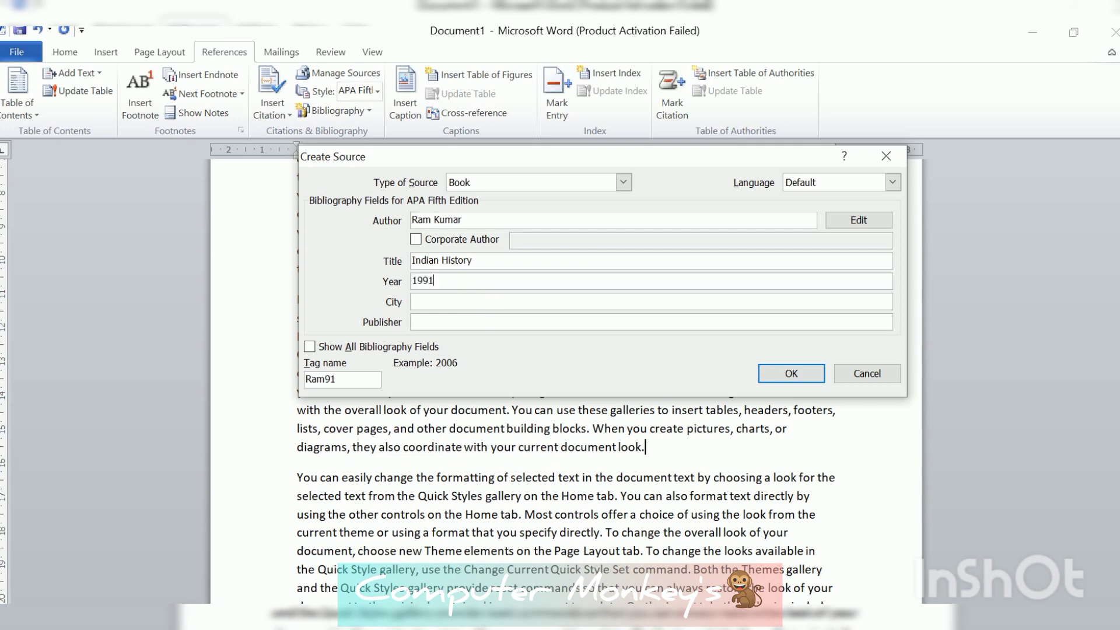
Set the source's city to "Kolkata" and publisher to "abc Publisher", and insert its citation at the end of the paragraph
click(437, 304)
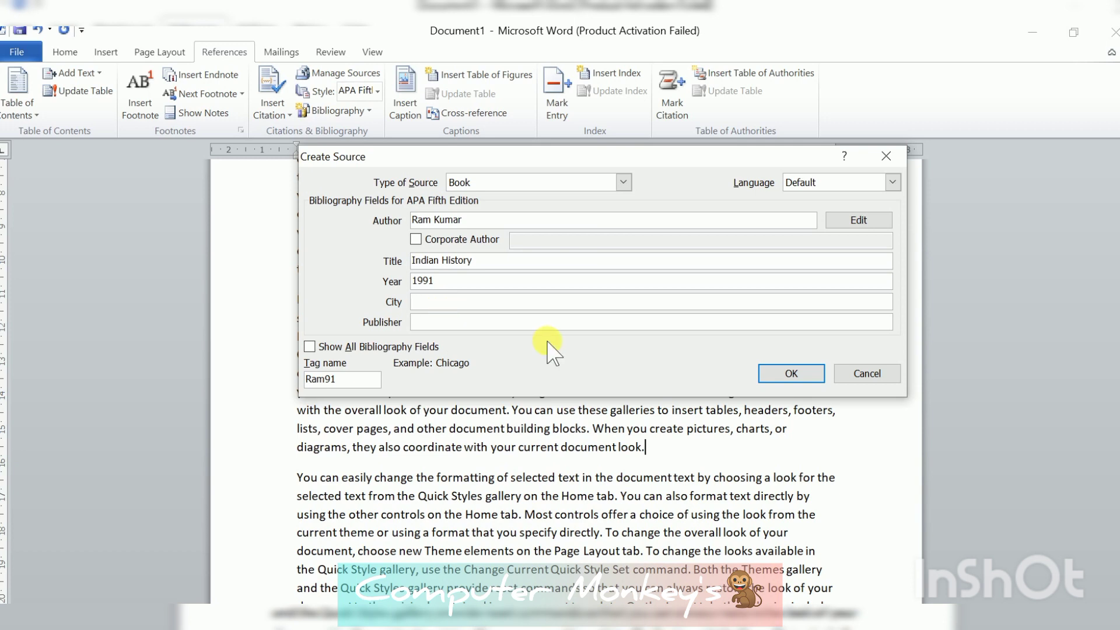
text(Kolkata)
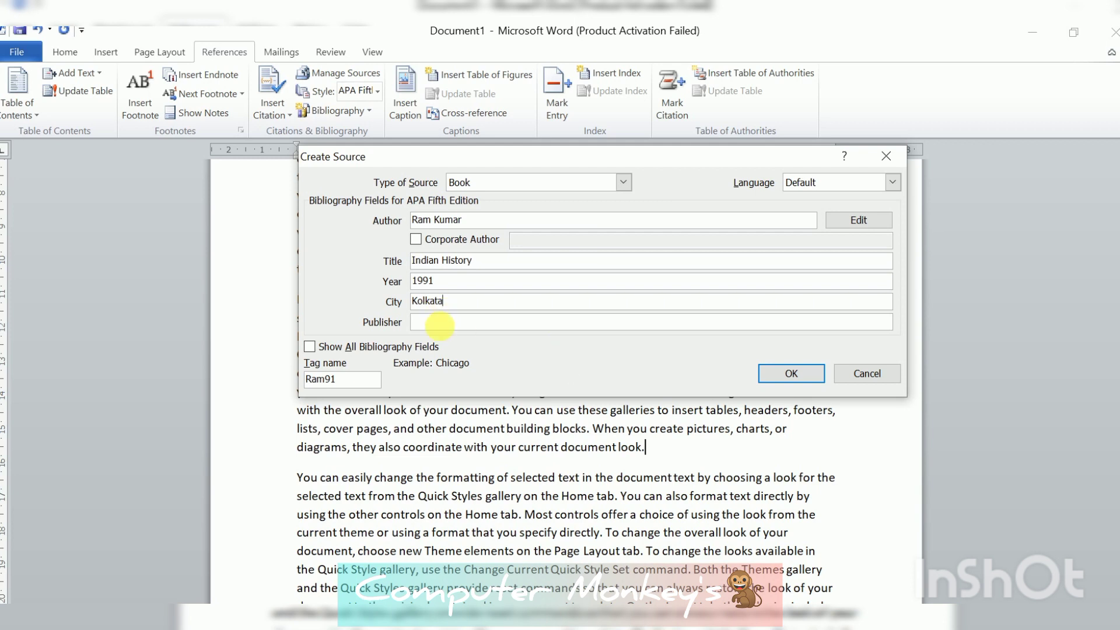
click(439, 325)
text(abc)
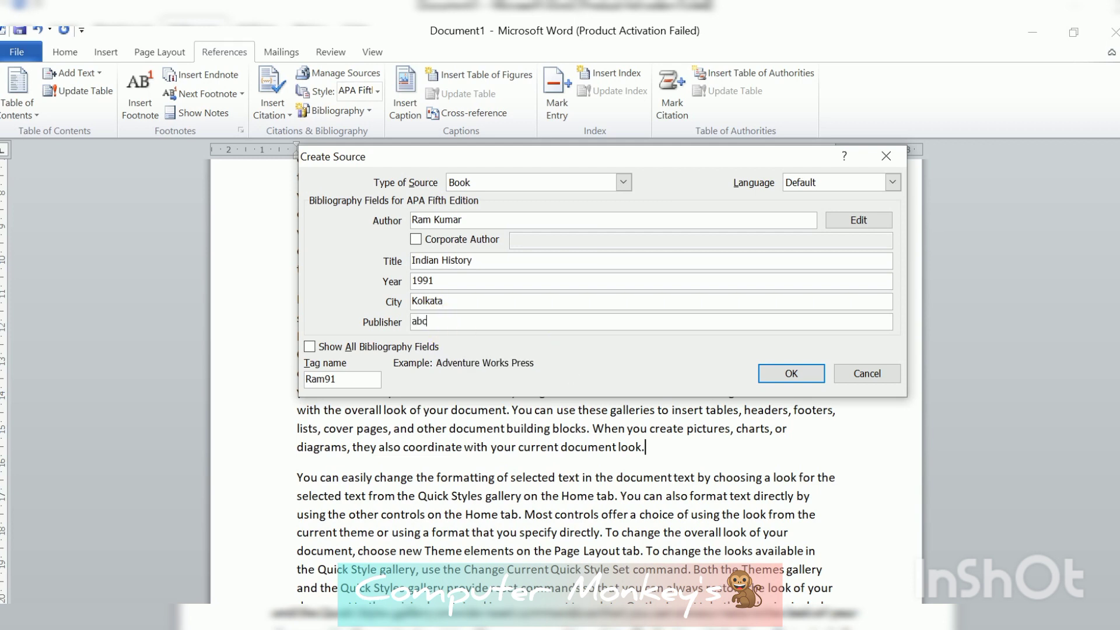
text( Publisher)
click(793, 374)
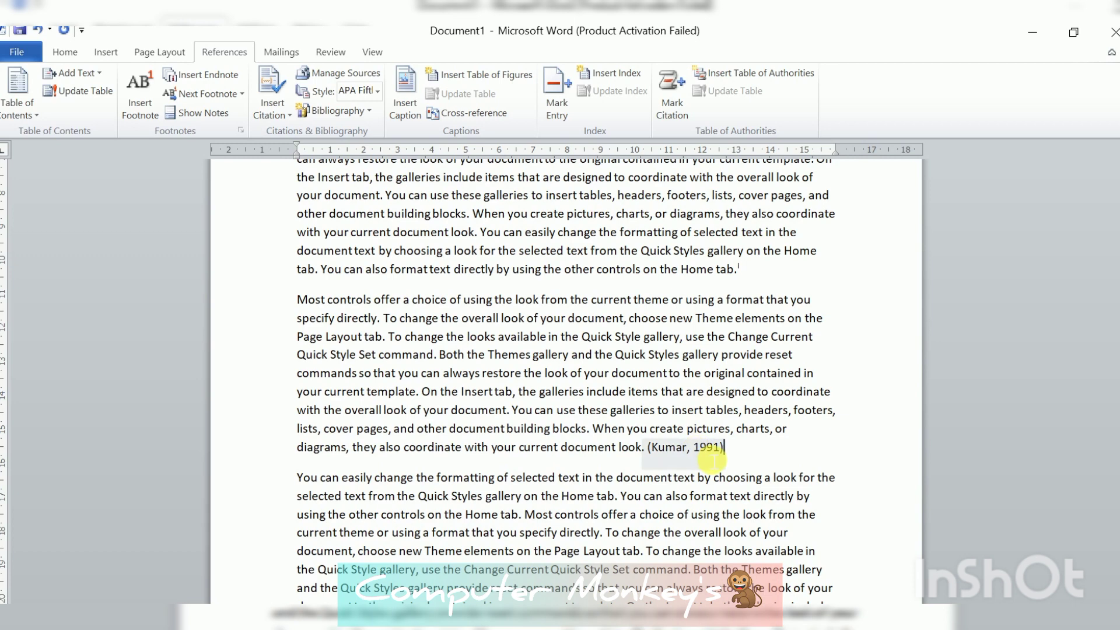
drag(412, 300, 527, 431)
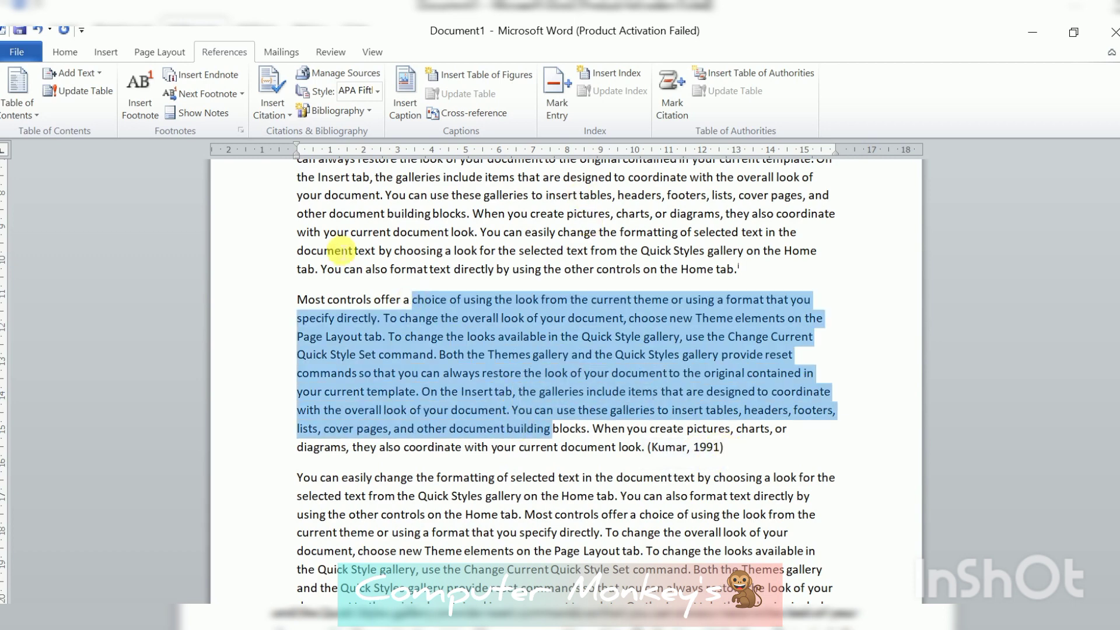
click(750, 477)
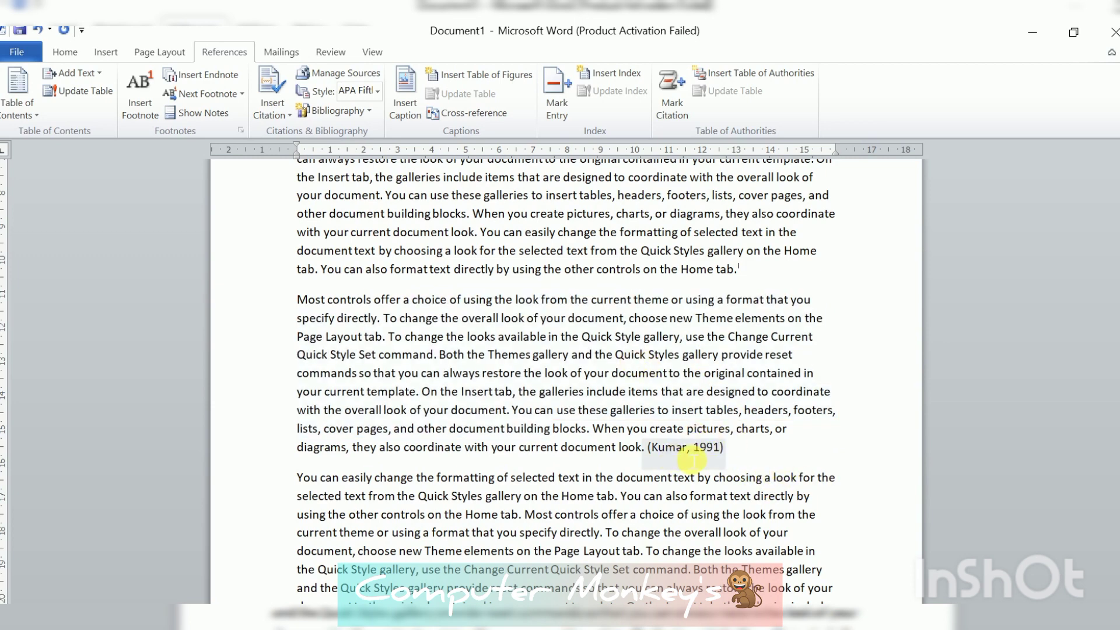
Start a citation with a new source at the end of the fourth paragraph under "Chapter-2"
scroll(715, 484, down, 2)
scroll(715, 483, down, 15)
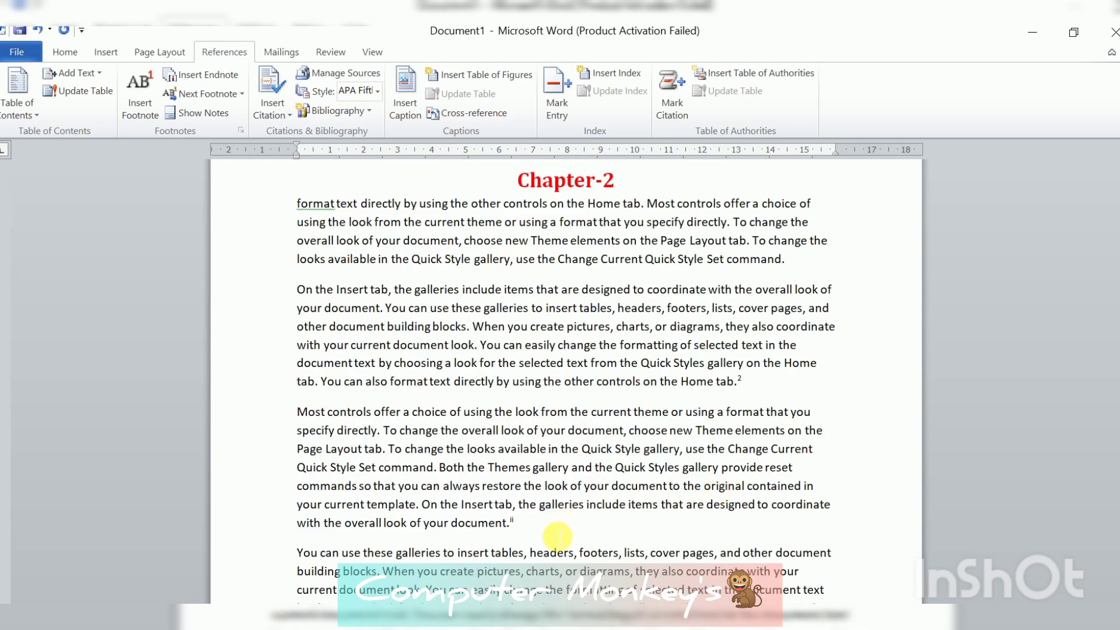
scroll(558, 540, down, 1)
scroll(744, 471, down, 3)
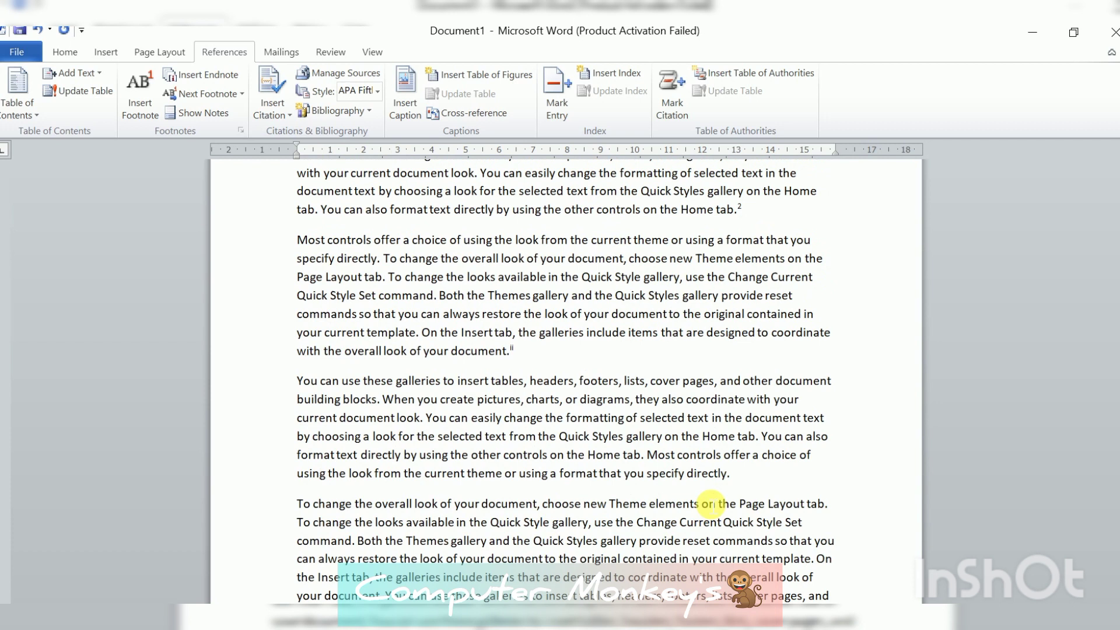
click(756, 484)
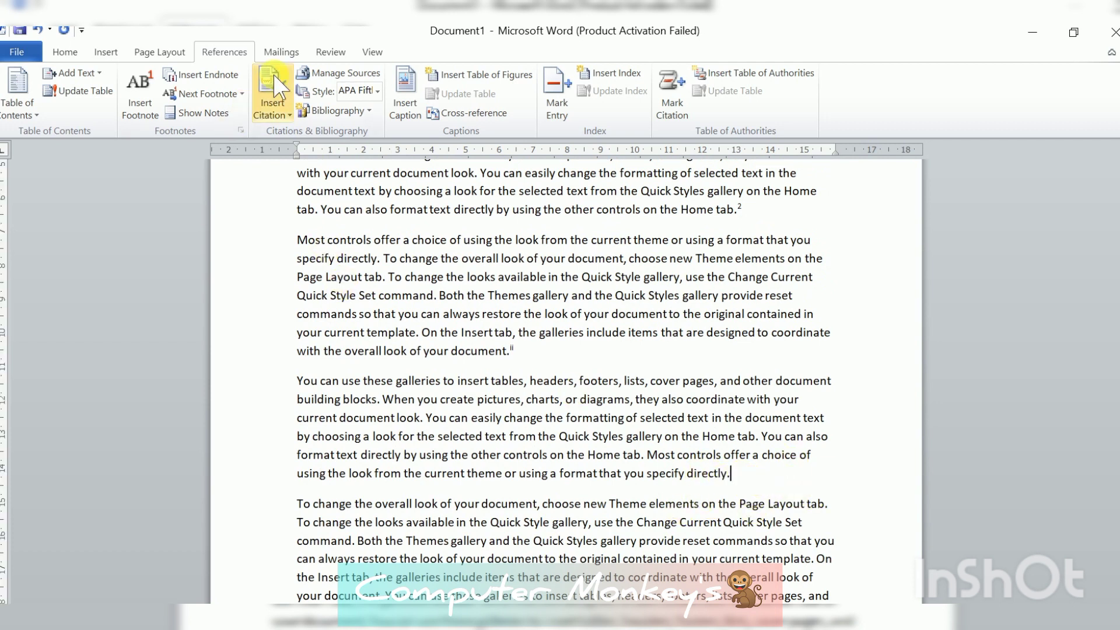
click(272, 92)
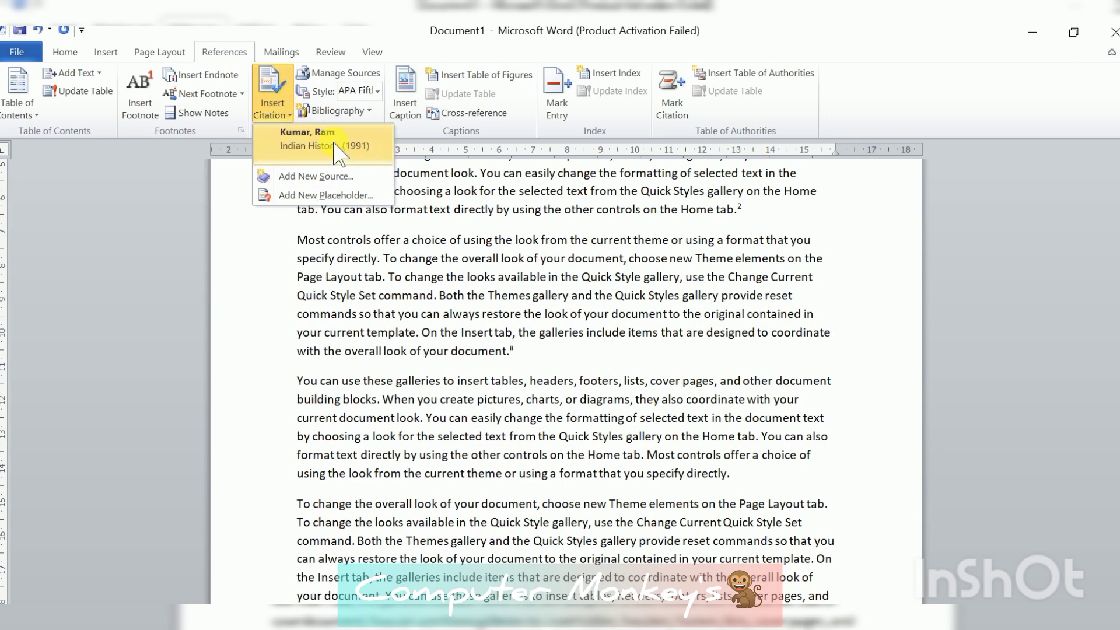
click(324, 176)
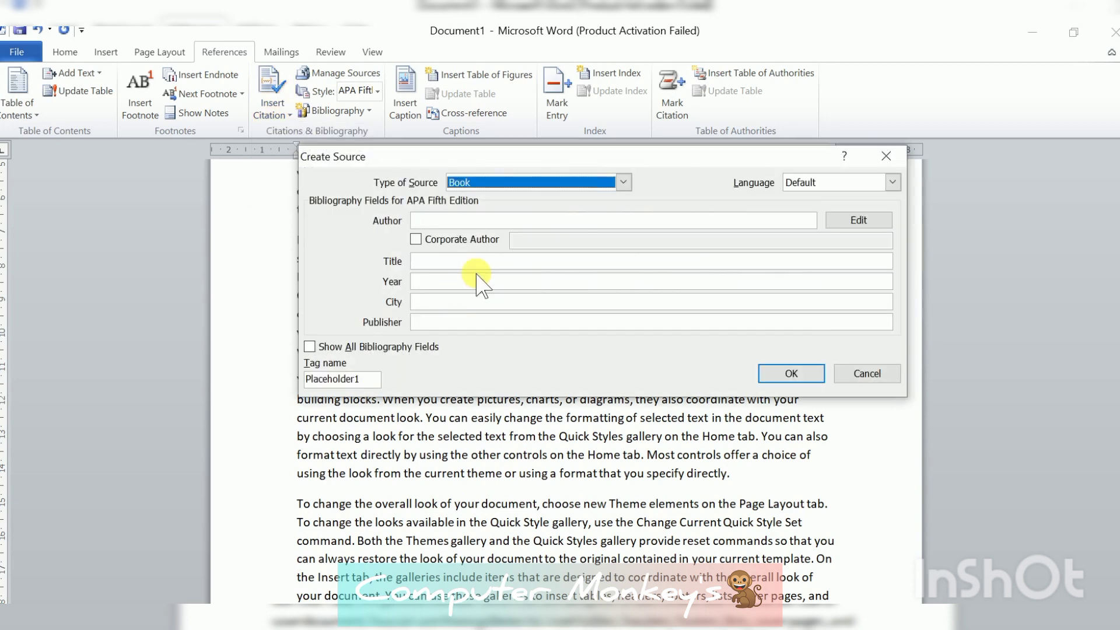
For the new book source, enter the author's full name, the title "World History" and the year 2002
click(476, 222)
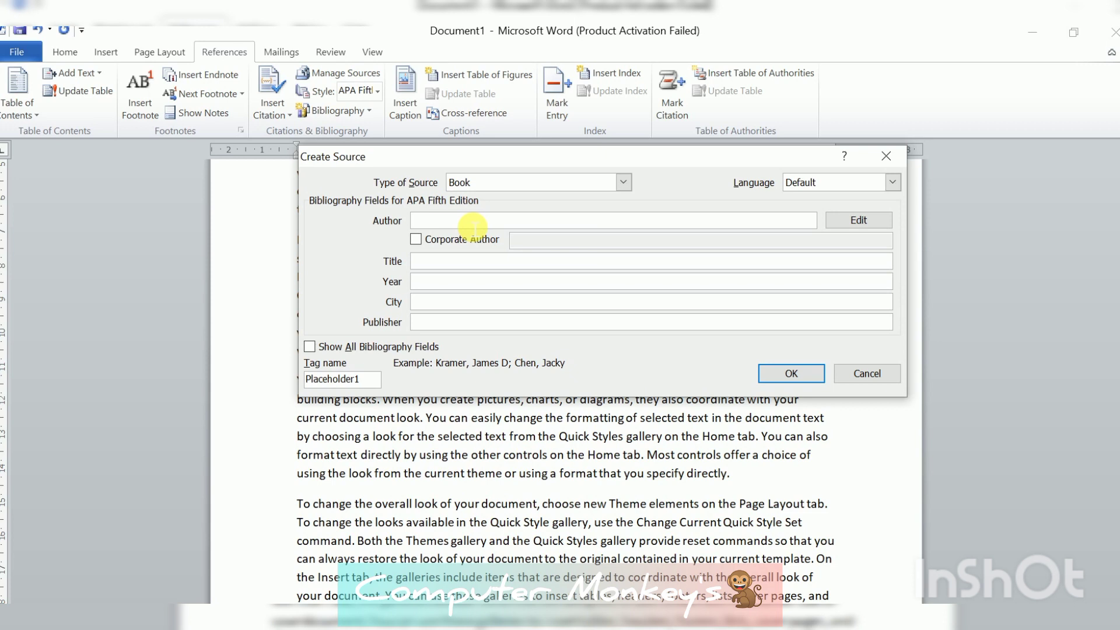
text(Puja)
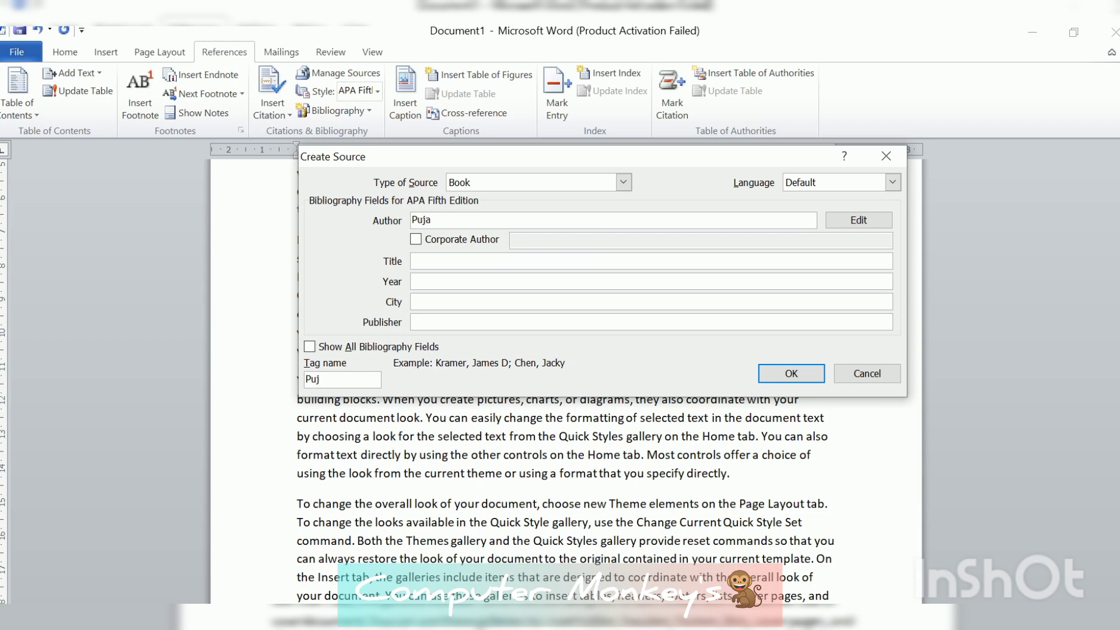
text( Das)
click(435, 265)
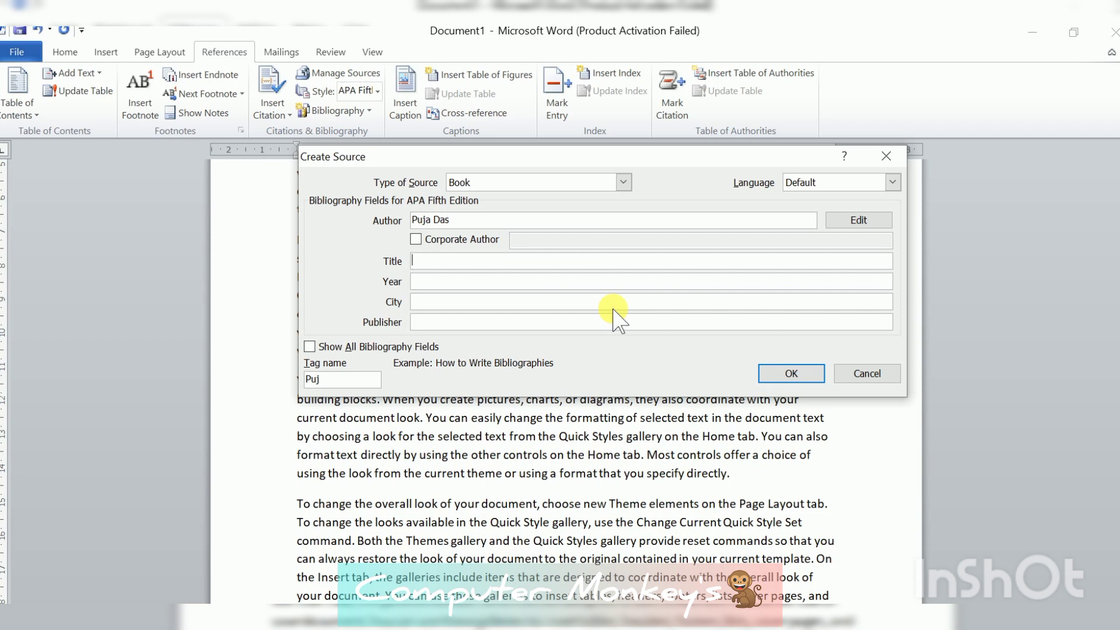
text(World History)
key(Tab)
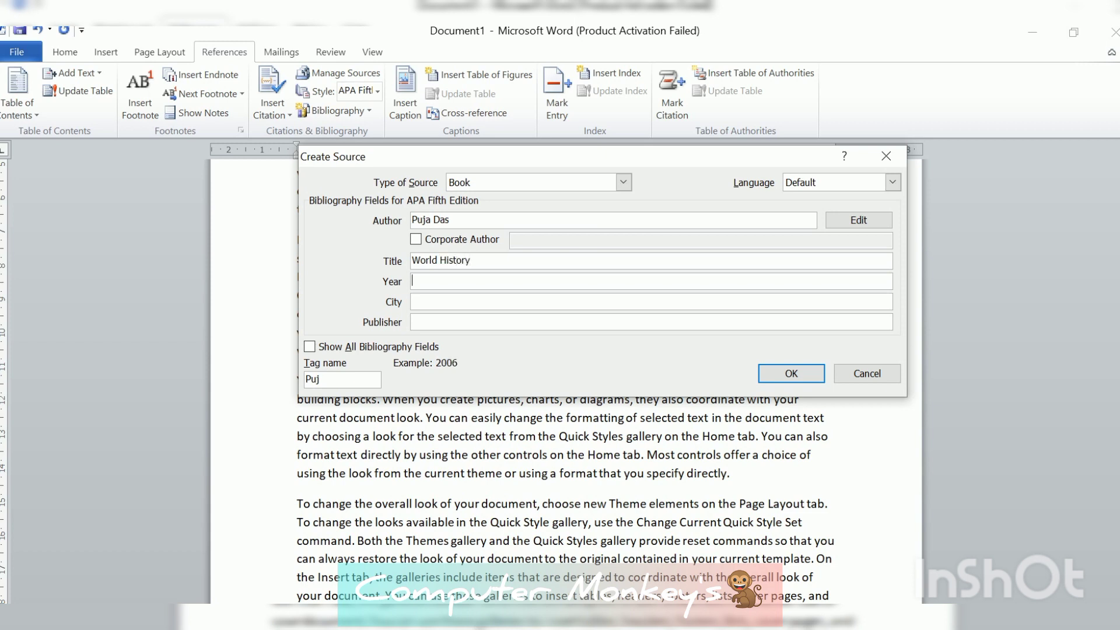
text(2002)
Complete the source with city "Kolkata" and publisher "xyz Publisher", and insert its citation
click(565, 303)
text(Kolktal)
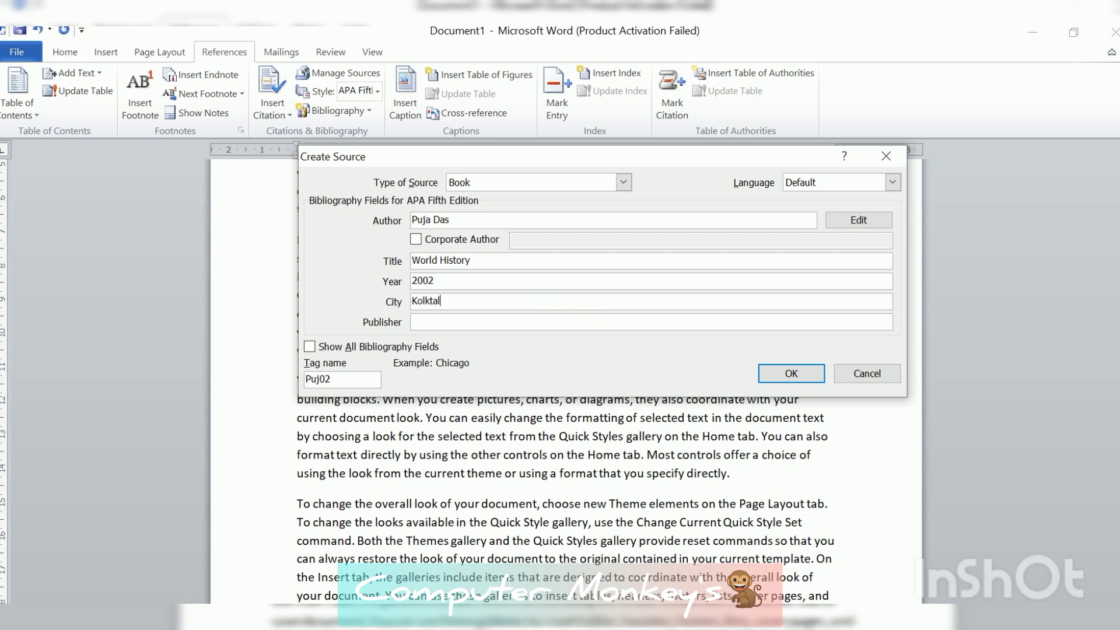
key(BackSpace)
key(BackSpace)
key(BackSpace)
text(ata)
click(565, 322)
text(xyz p)
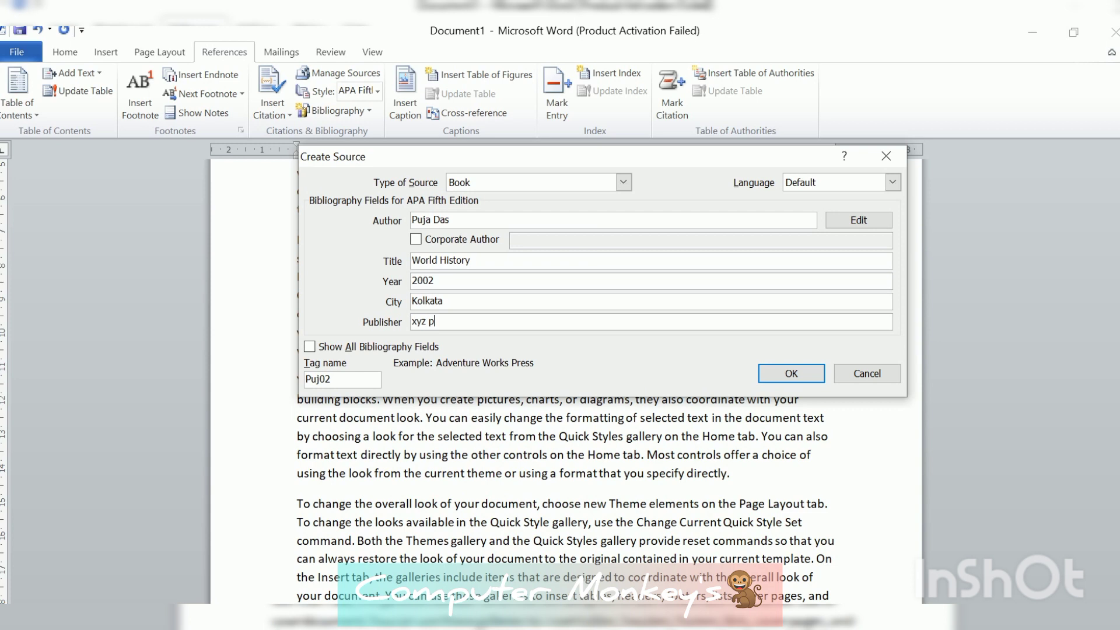
key(BackSpace)
text(Publisher)
click(808, 375)
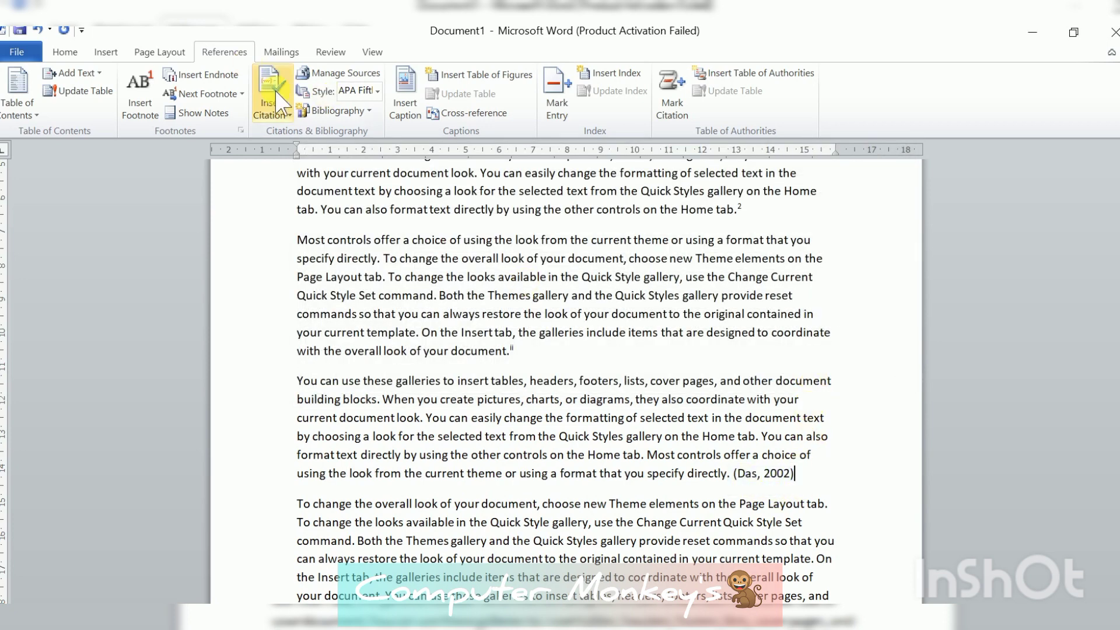
Open the Source Manager and preview the citations of the "World History" and "Indian History" sources in the current list
click(774, 484)
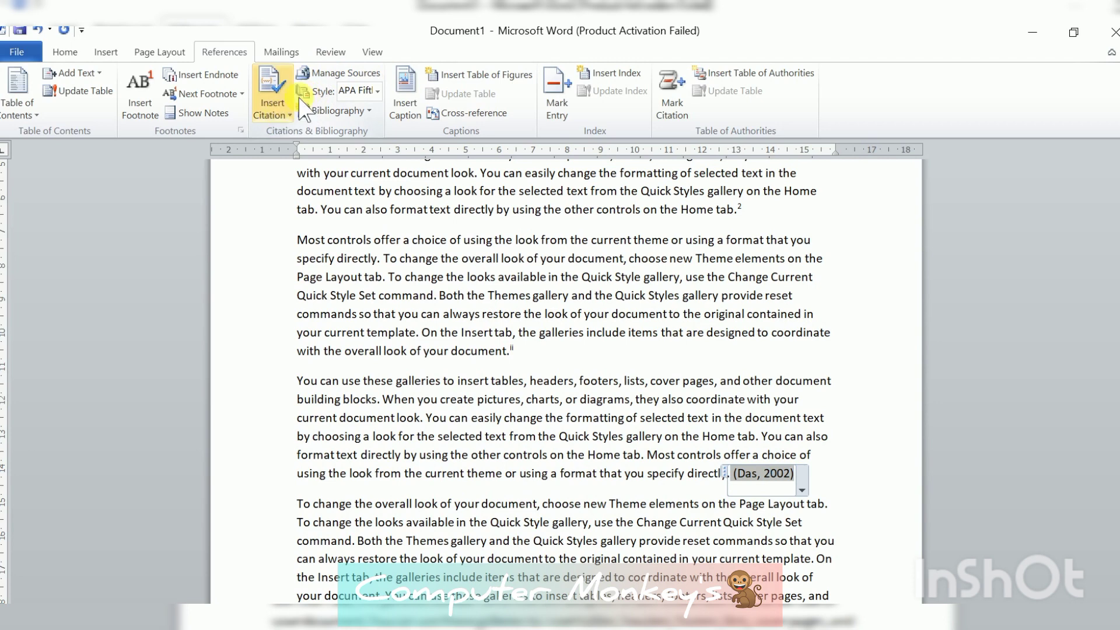
click(364, 75)
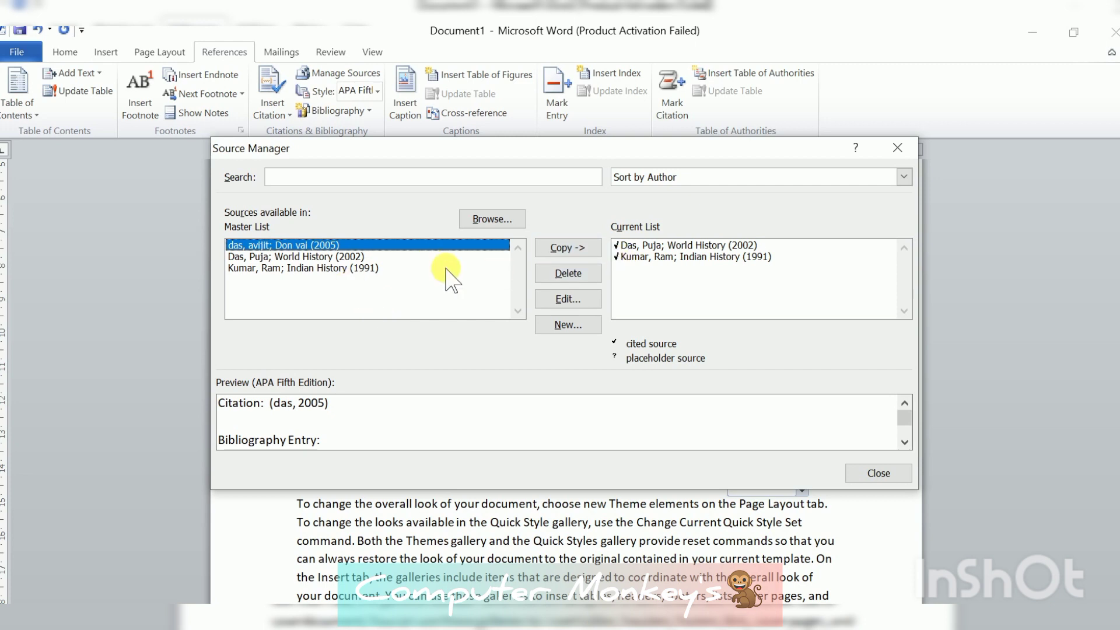
click(645, 246)
click(647, 256)
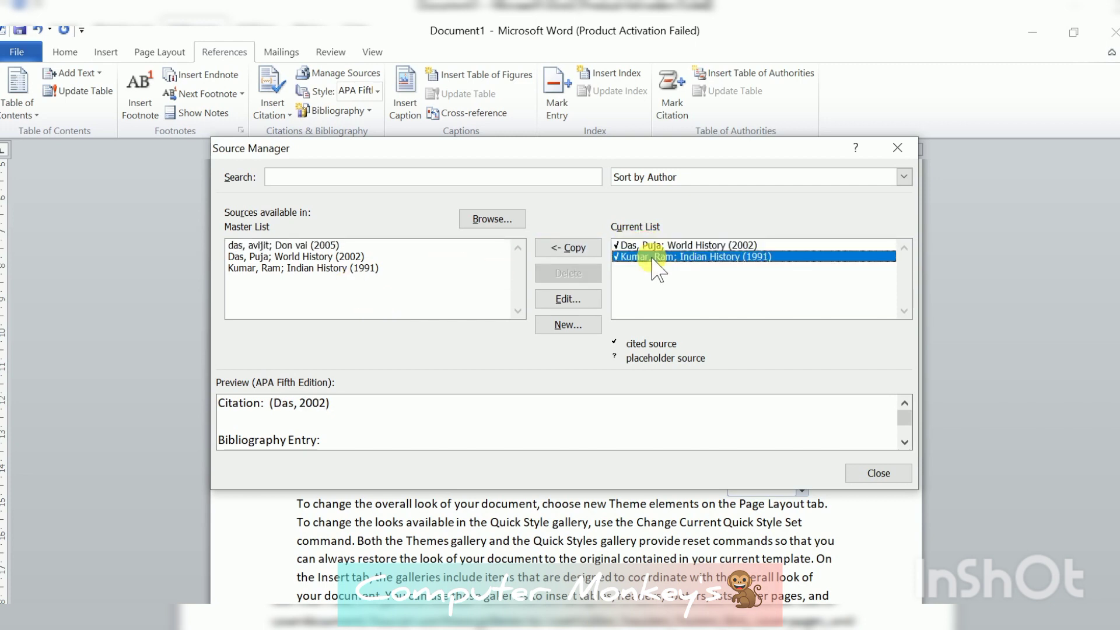
click(646, 246)
click(648, 257)
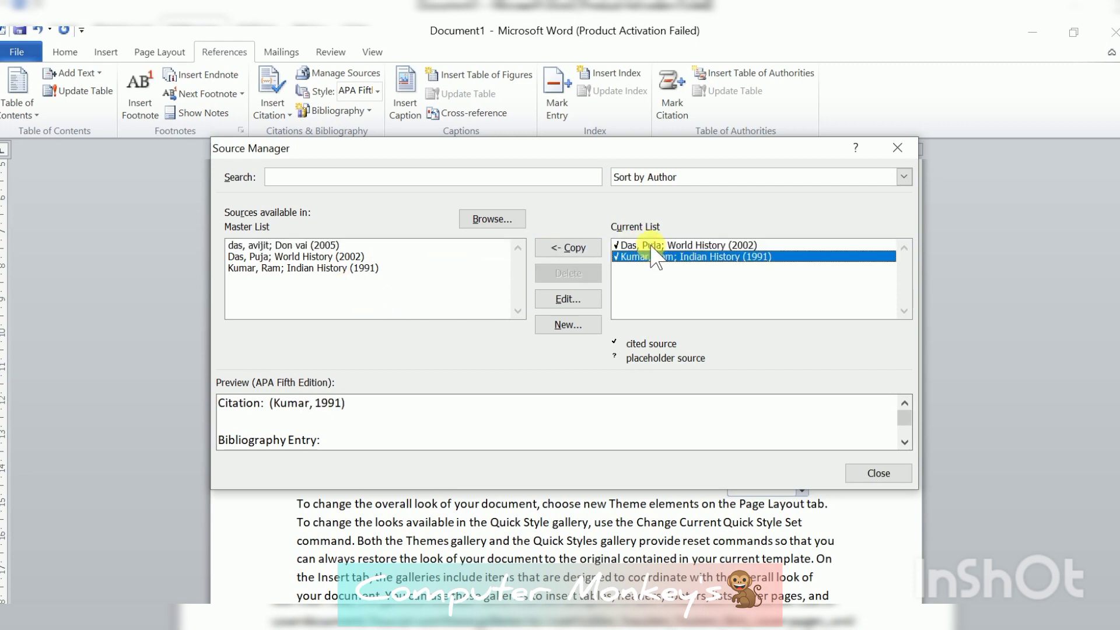
View the editable details of the "World History" source in the current list and close them without changes
click(651, 246)
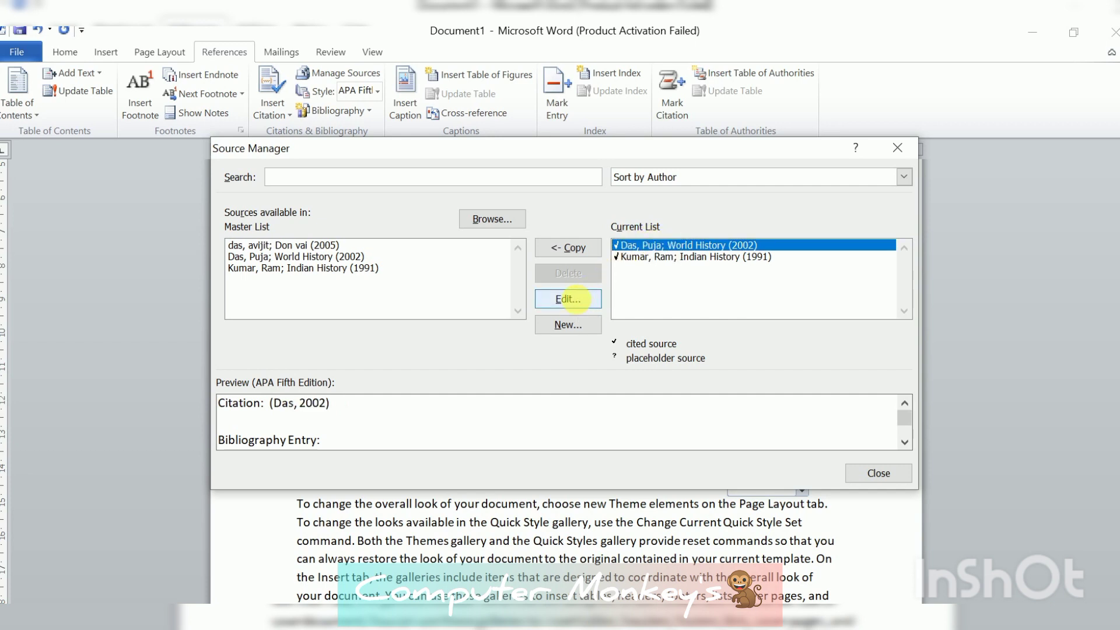
click(569, 299)
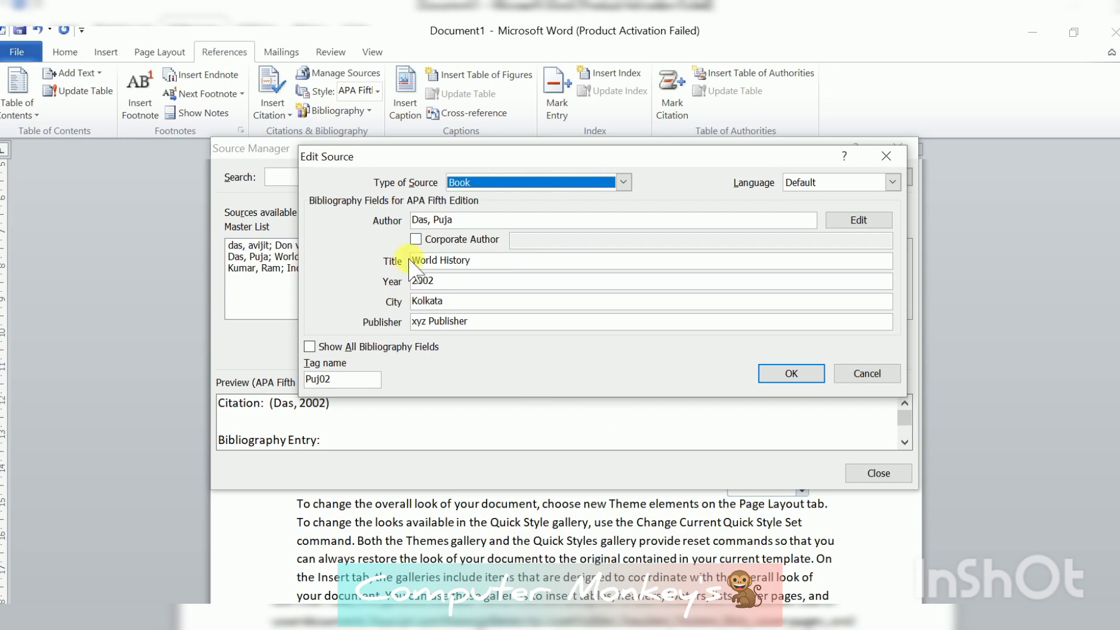
click(868, 374)
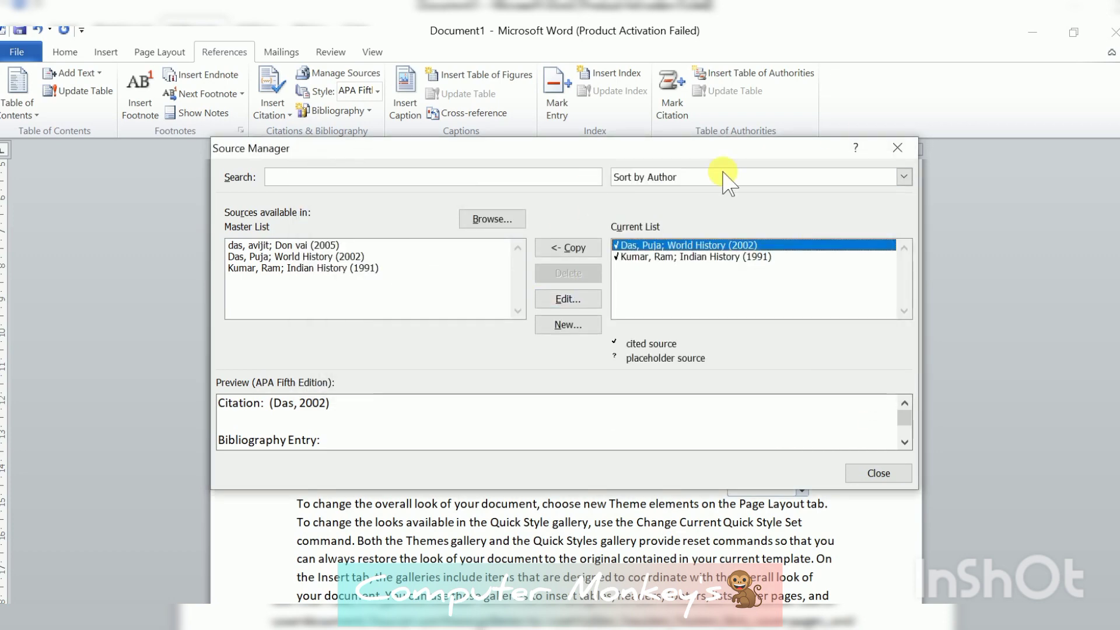
Reopen the Source Manager, go through the "World History" and "Indian History" sources in the current list, and close it
click(897, 148)
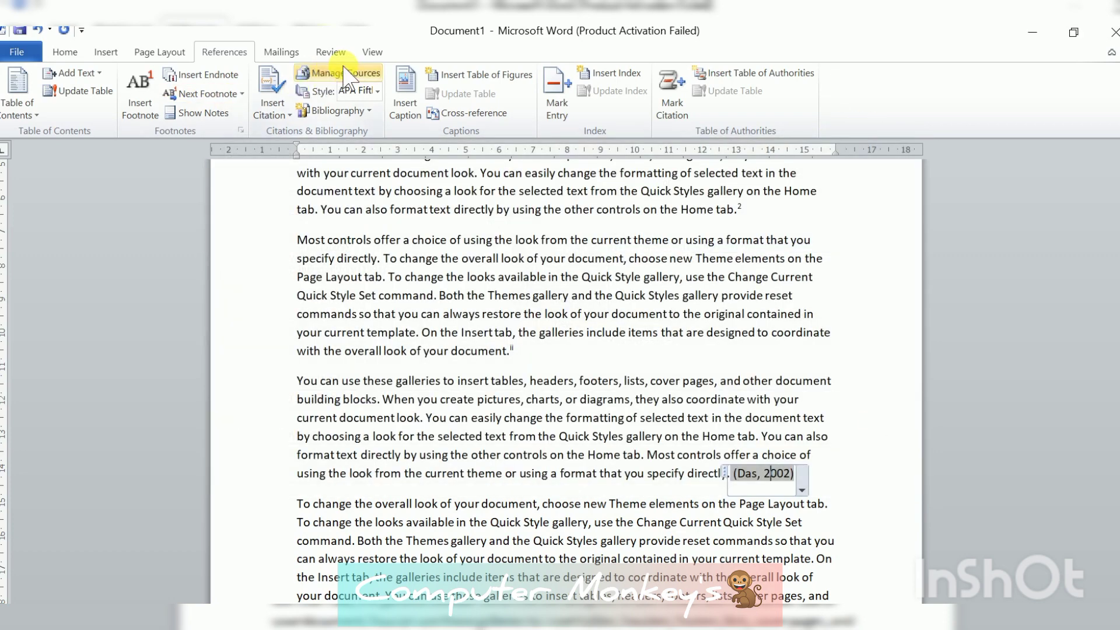
click(345, 71)
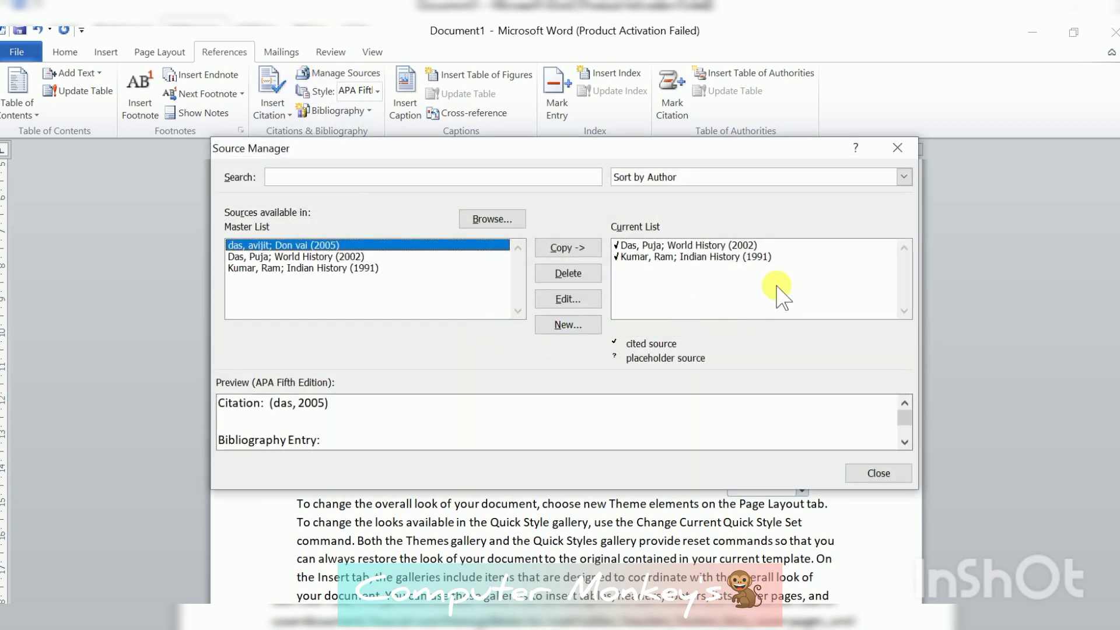
click(674, 257)
click(665, 245)
click(668, 257)
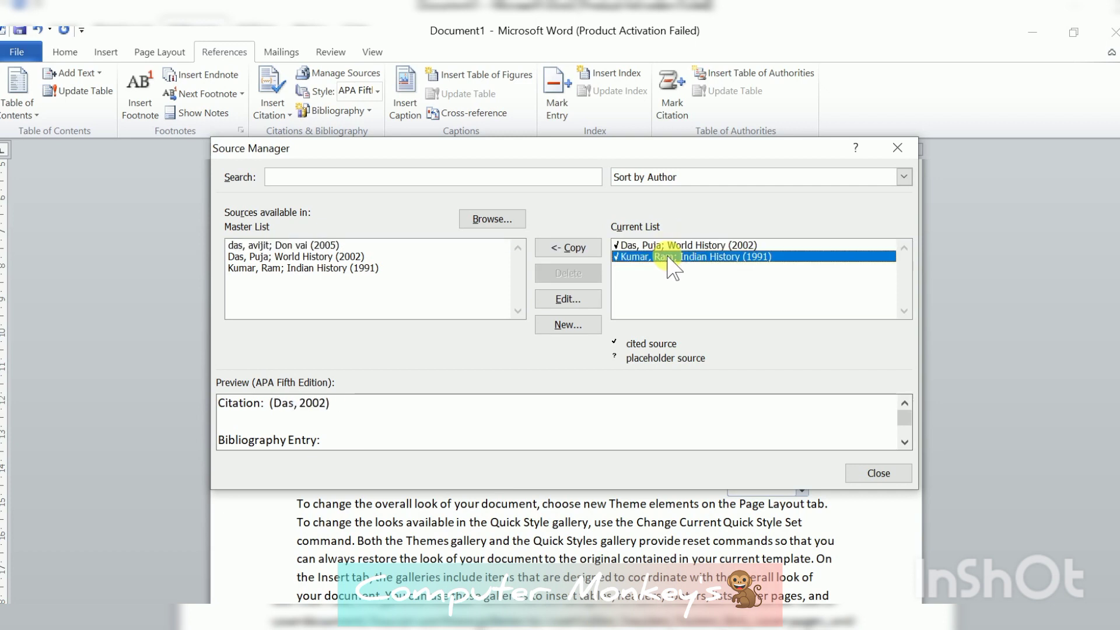
click(662, 246)
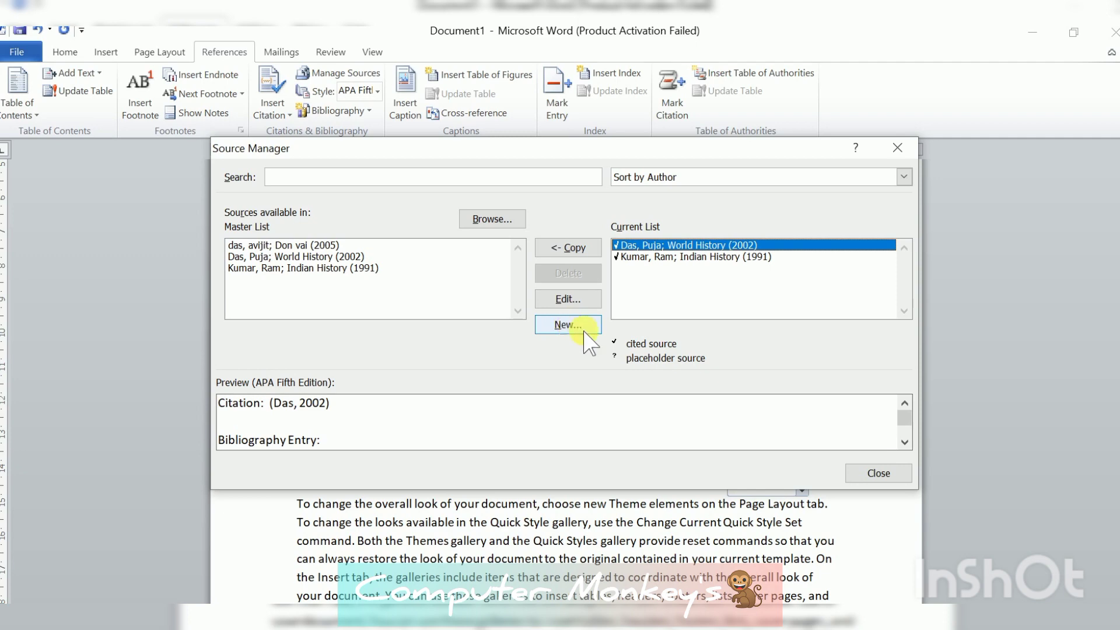
click(879, 473)
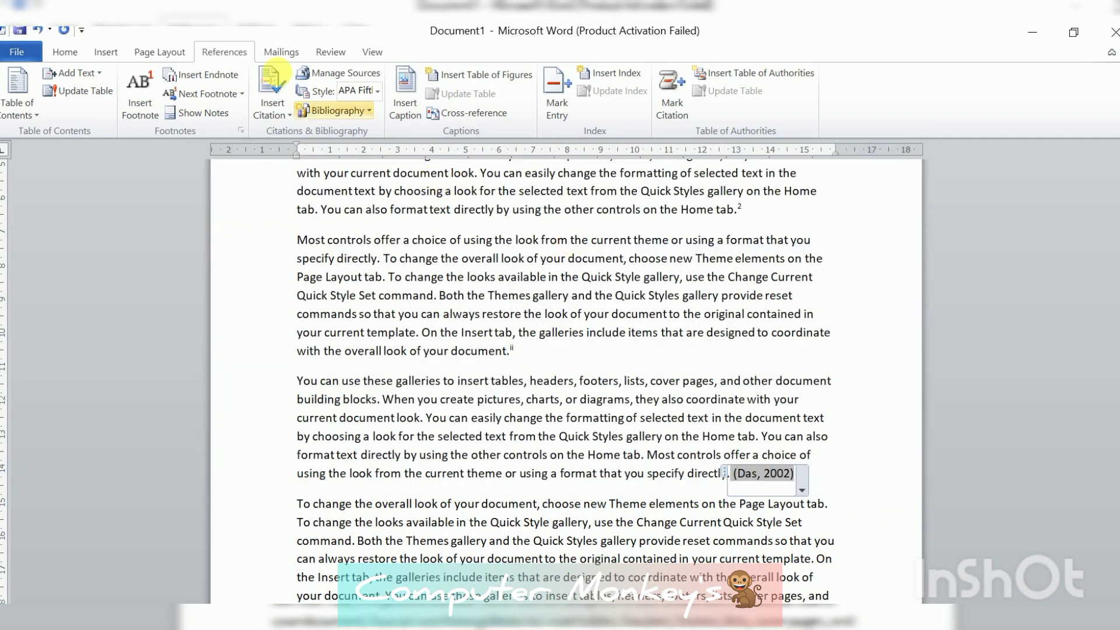
Try the citation styles GOST - Name Sort, Chicago Fifteenth Edition and MLA Seventh Edition on the document's citations
click(378, 92)
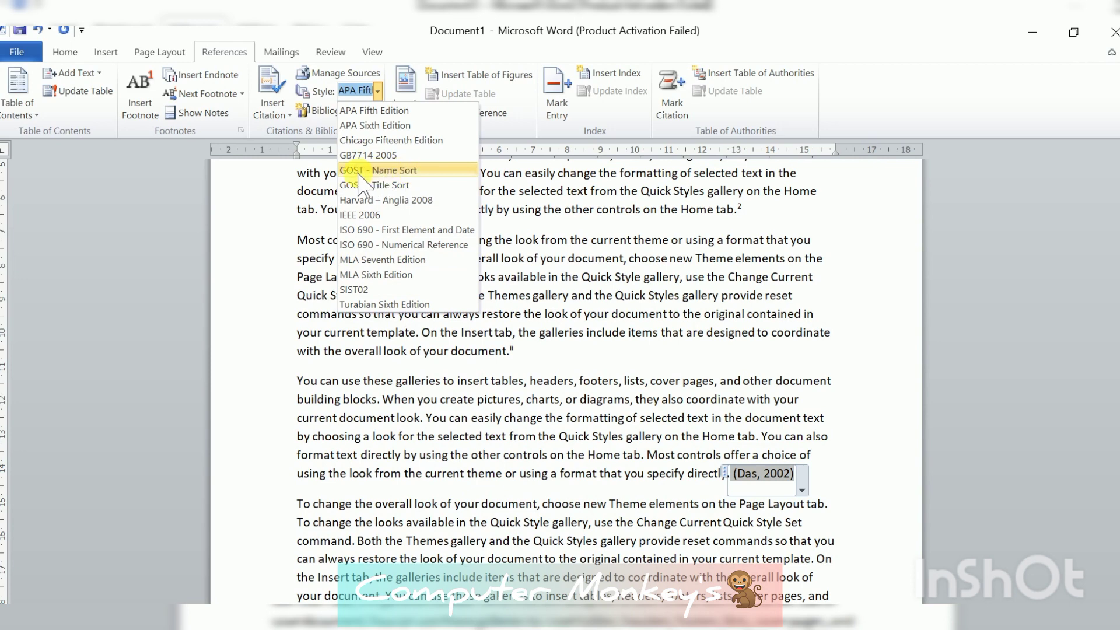
click(407, 169)
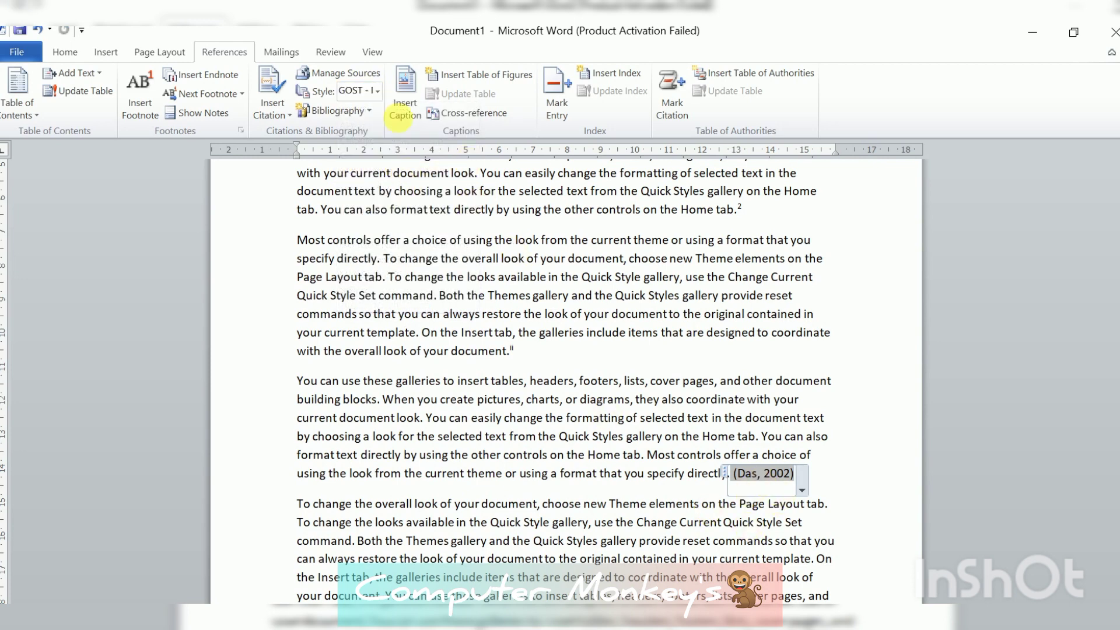
click(378, 91)
click(373, 139)
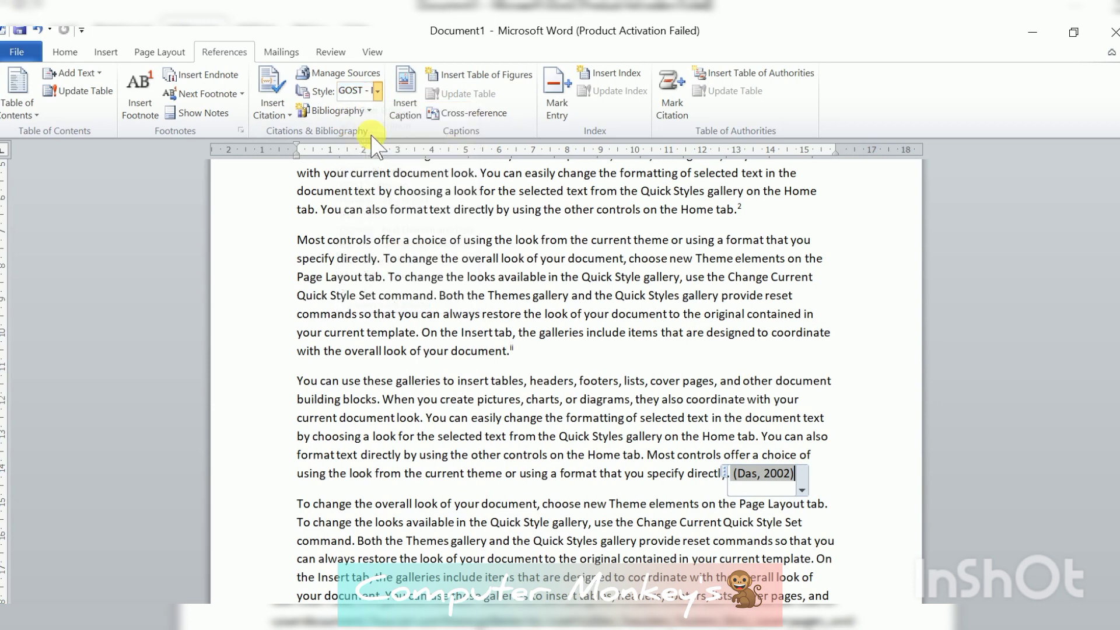
click(378, 91)
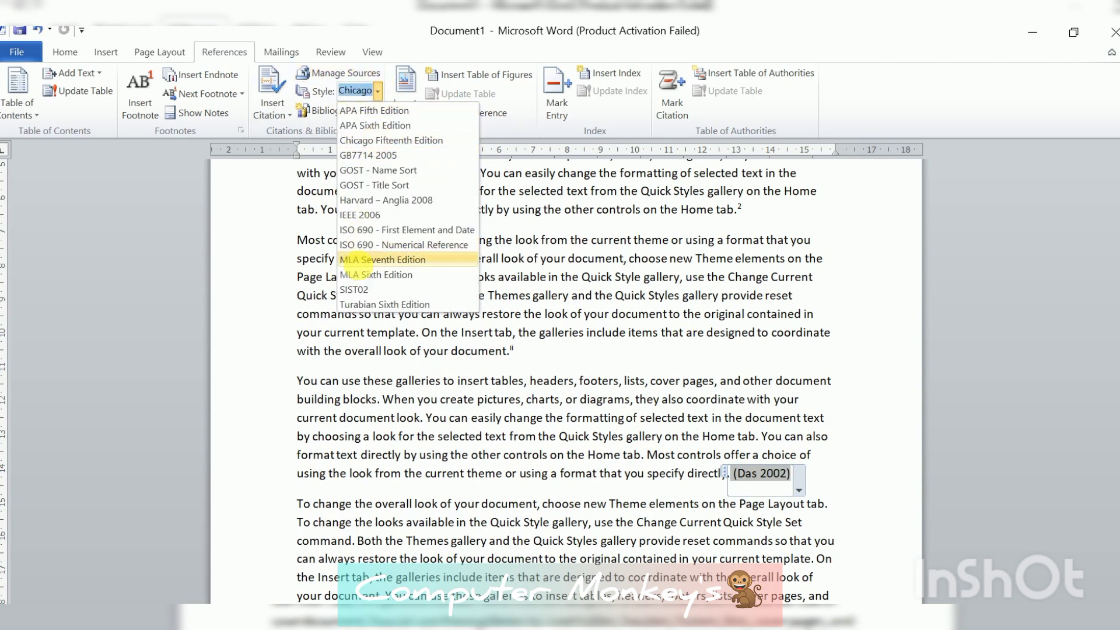
click(358, 259)
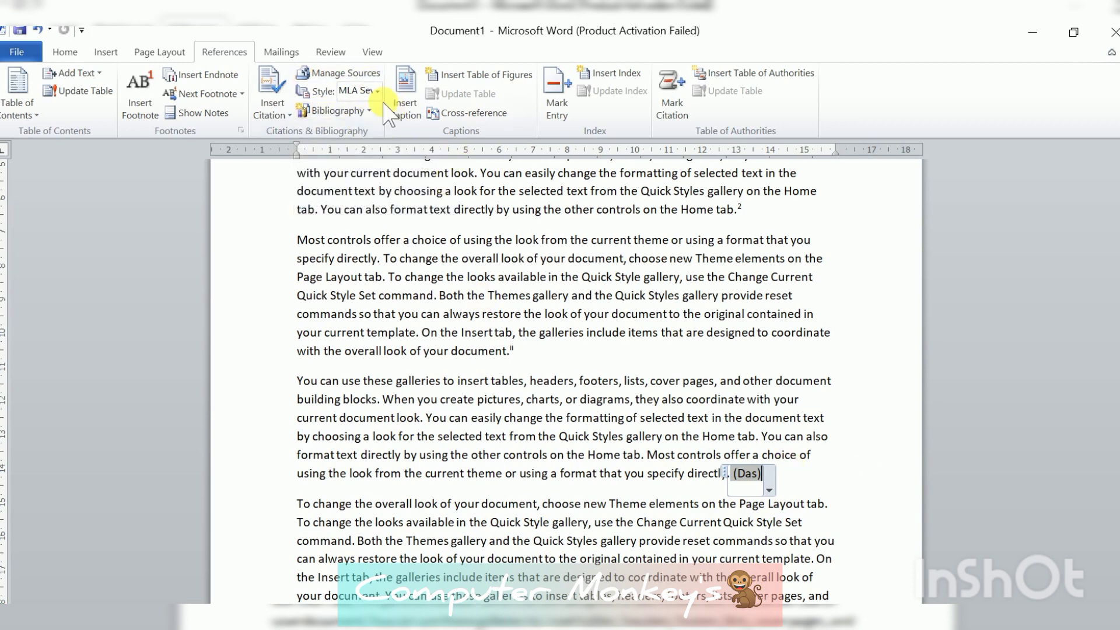
Set the document's citation style to GB7714 2005
click(378, 91)
click(395, 155)
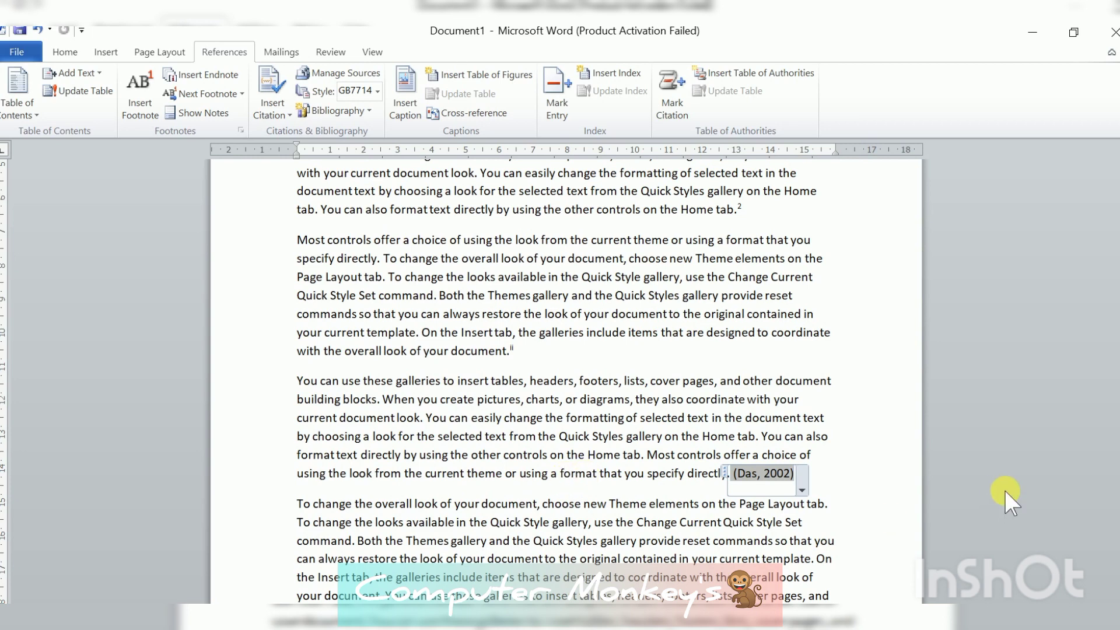
Insert the built-in "Bibliography" of the cited sources below the table of contents on the first page
drag(1118, 358, 1117, 197)
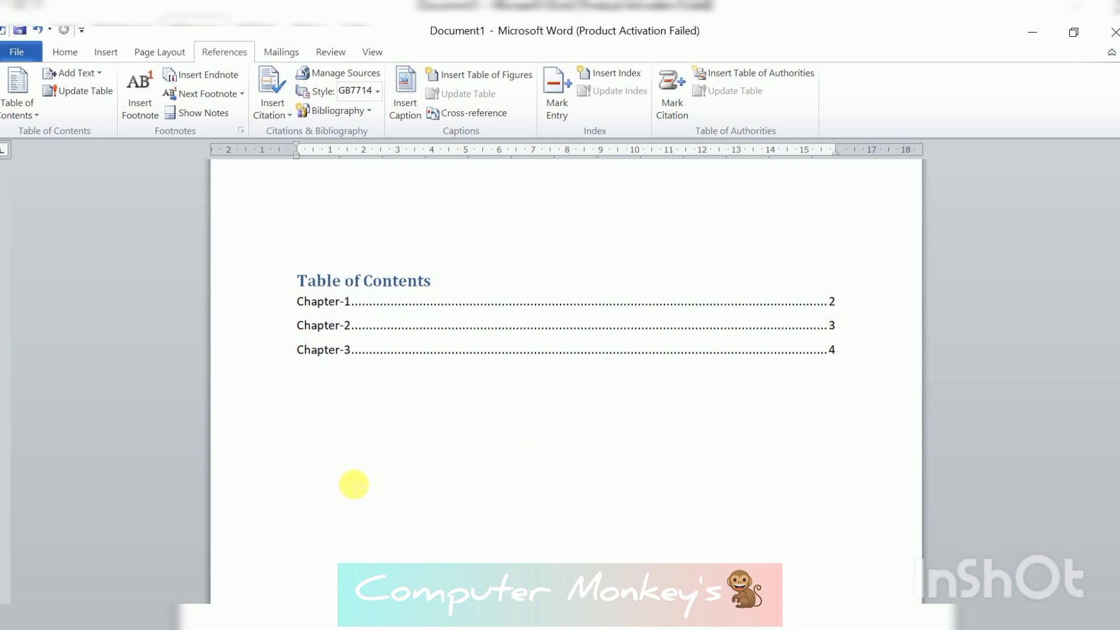
click(347, 471)
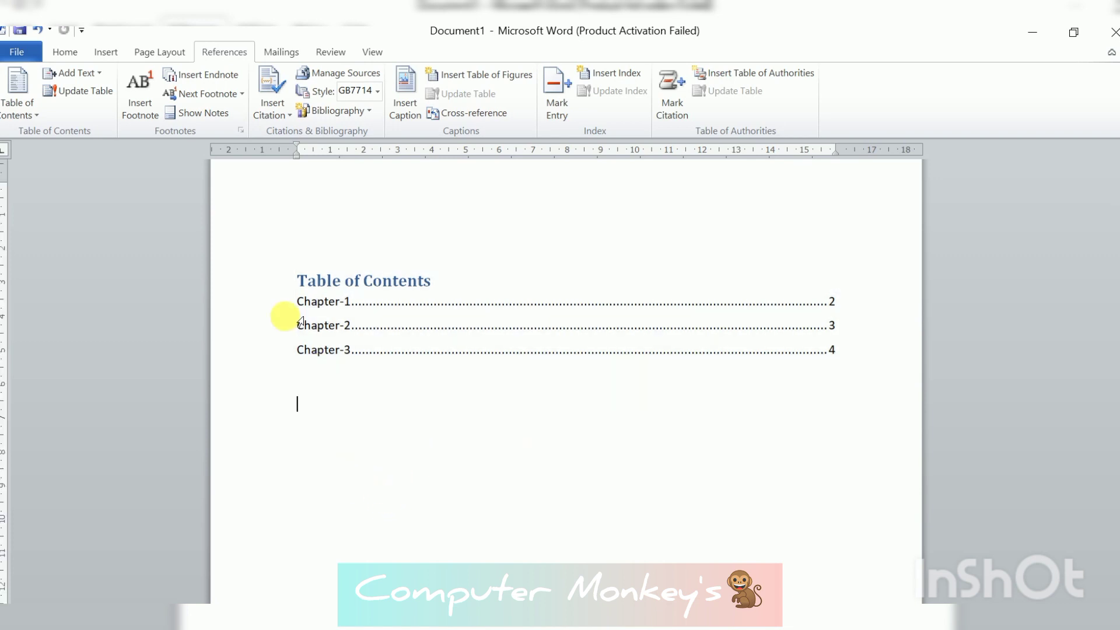
click(351, 111)
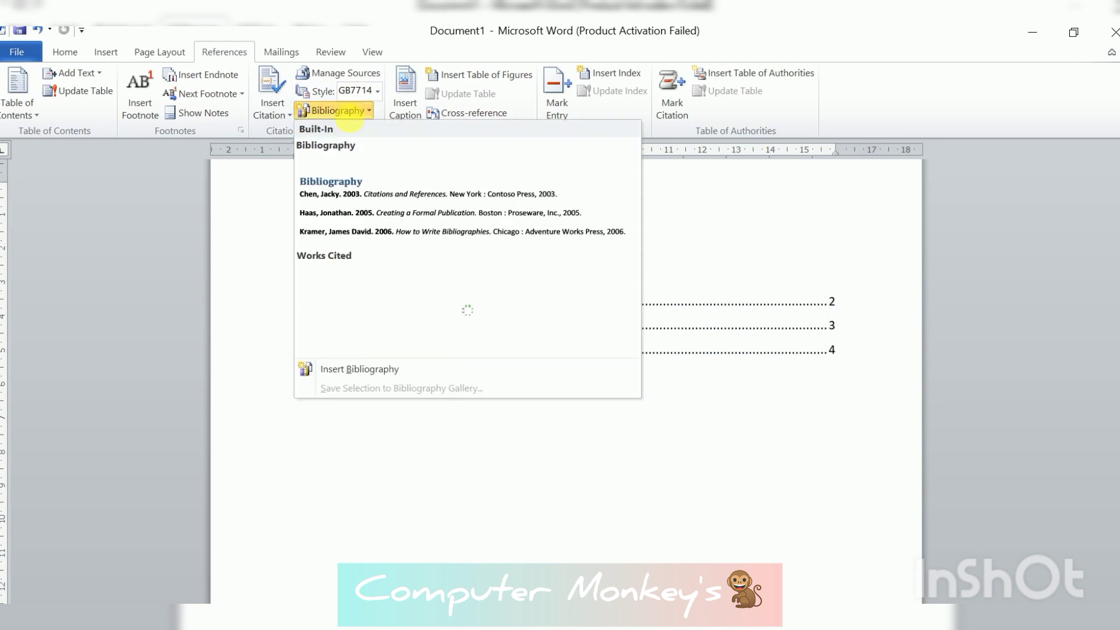
click(392, 223)
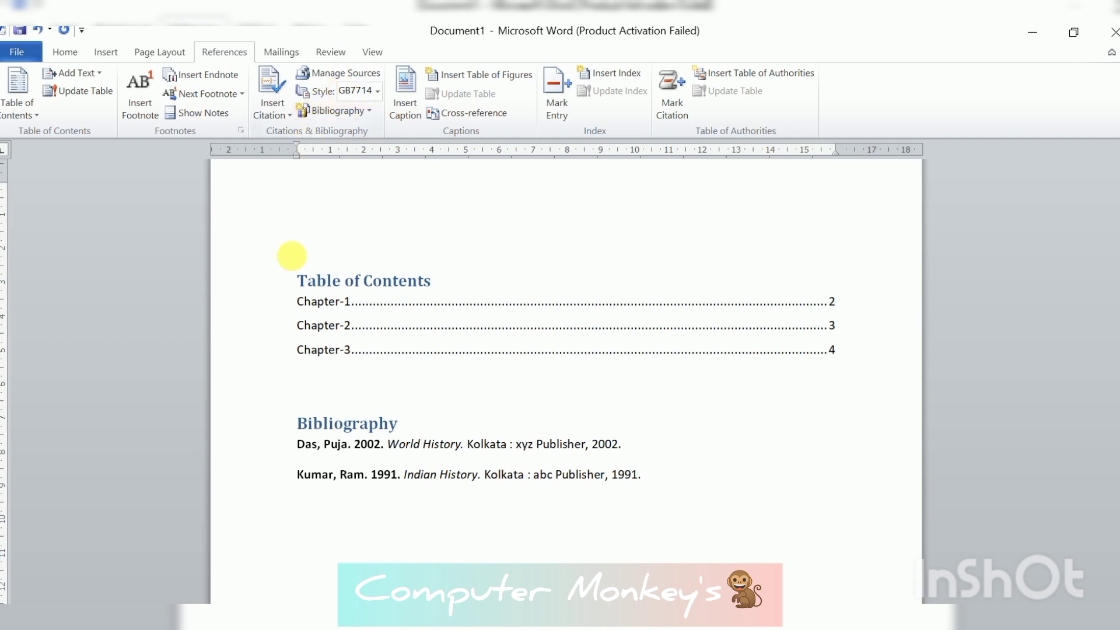
Look through the document from the bibliography to Chapter-2 and back to the citation in Chapter-1
scroll(317, 326, down, 5)
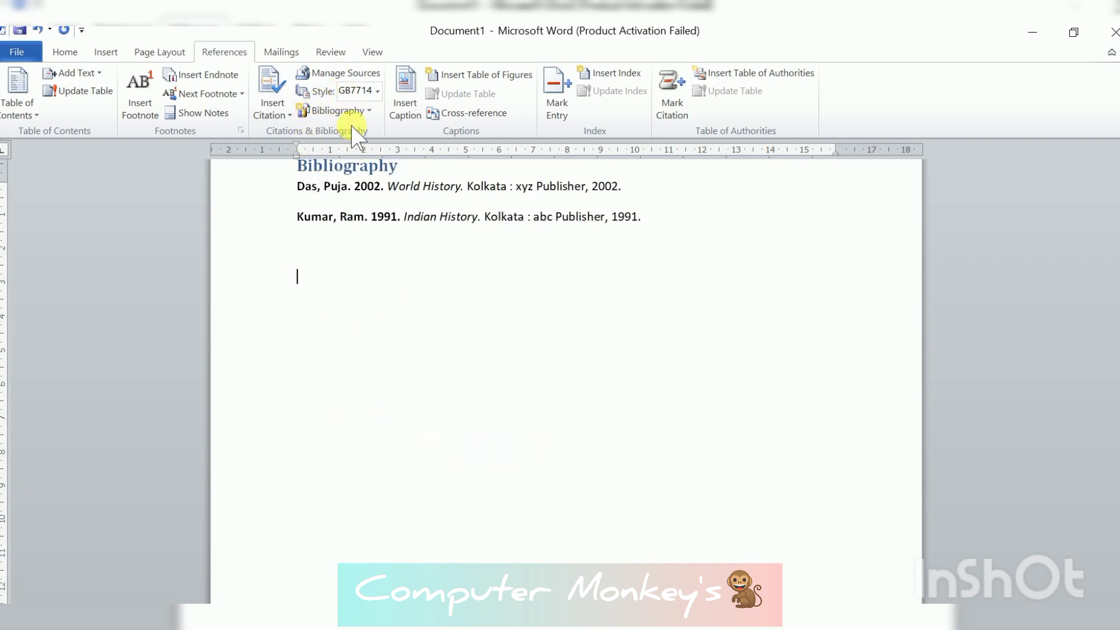
scroll(358, 268, down, 1)
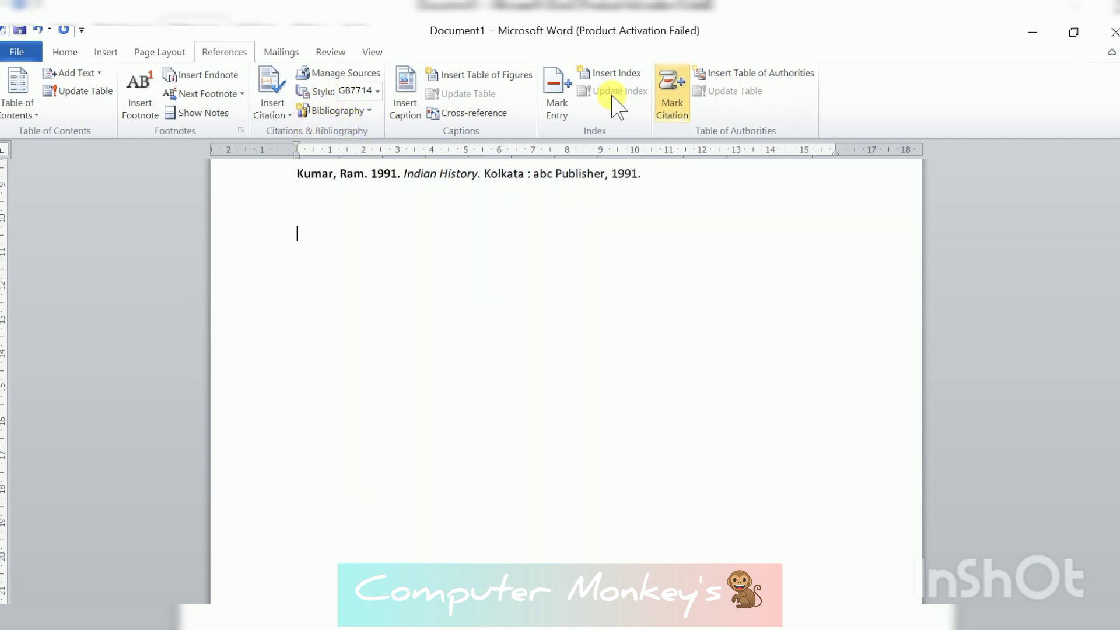
scroll(517, 280, down, 6)
scroll(515, 309, down, 15)
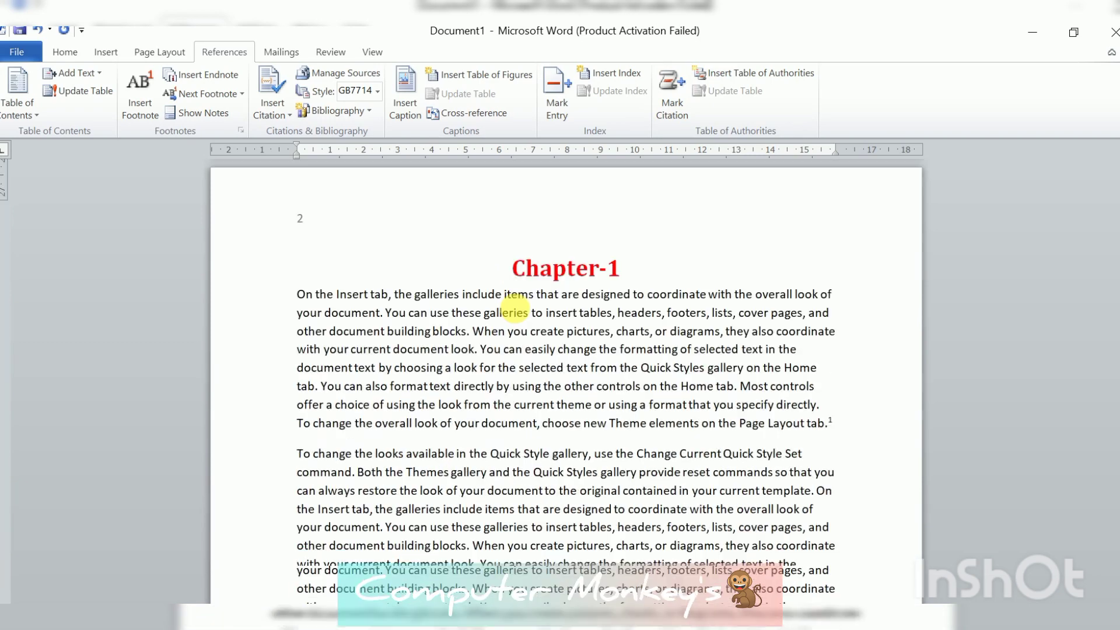
scroll(528, 311, down, 6)
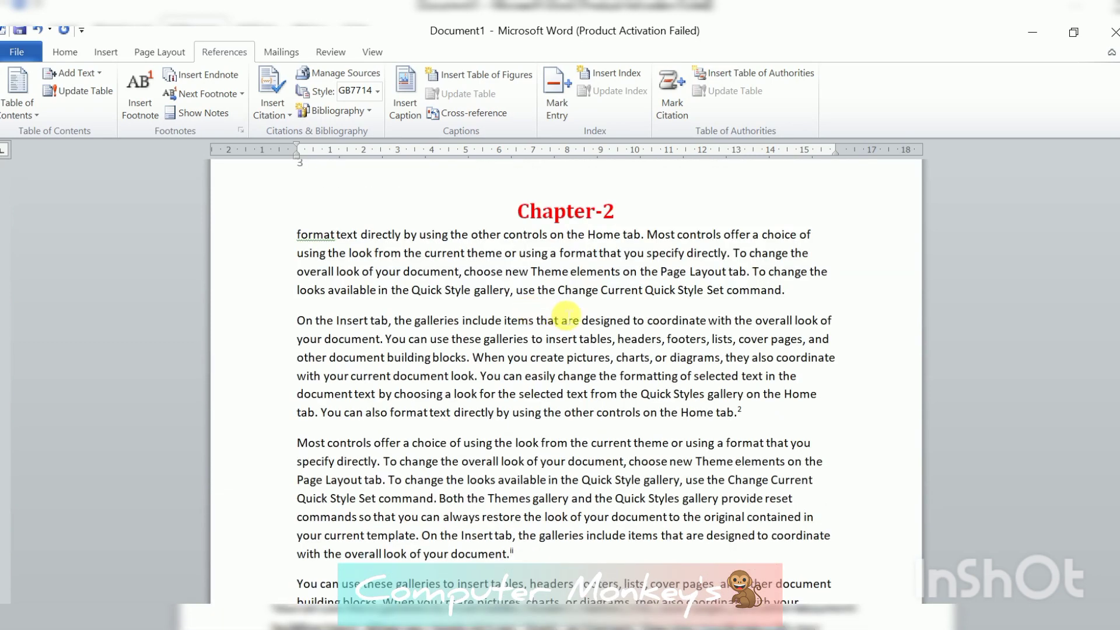
scroll(536, 350, up, 6)
scroll(546, 449, up, 4)
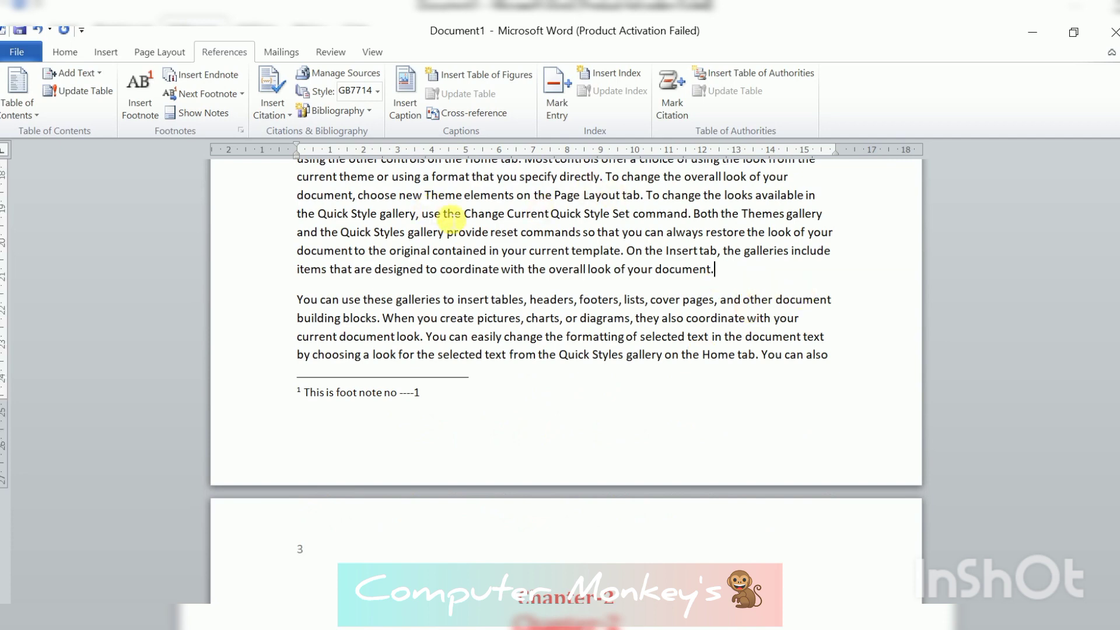
scroll(461, 232, up, 1)
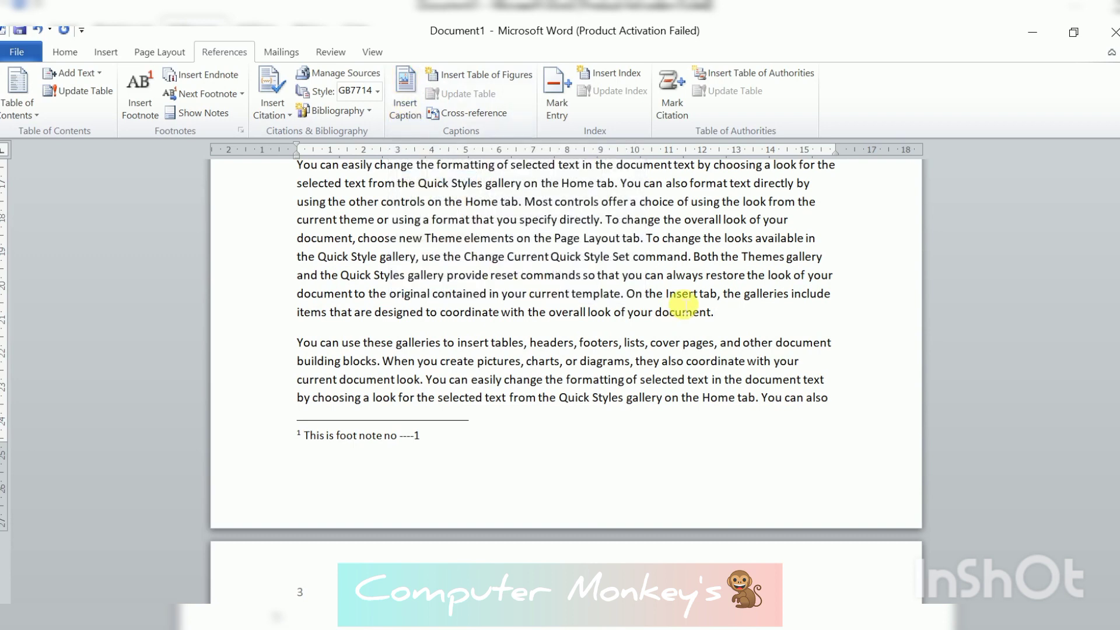
scroll(779, 318, up, 1)
scroll(765, 306, up, 3)
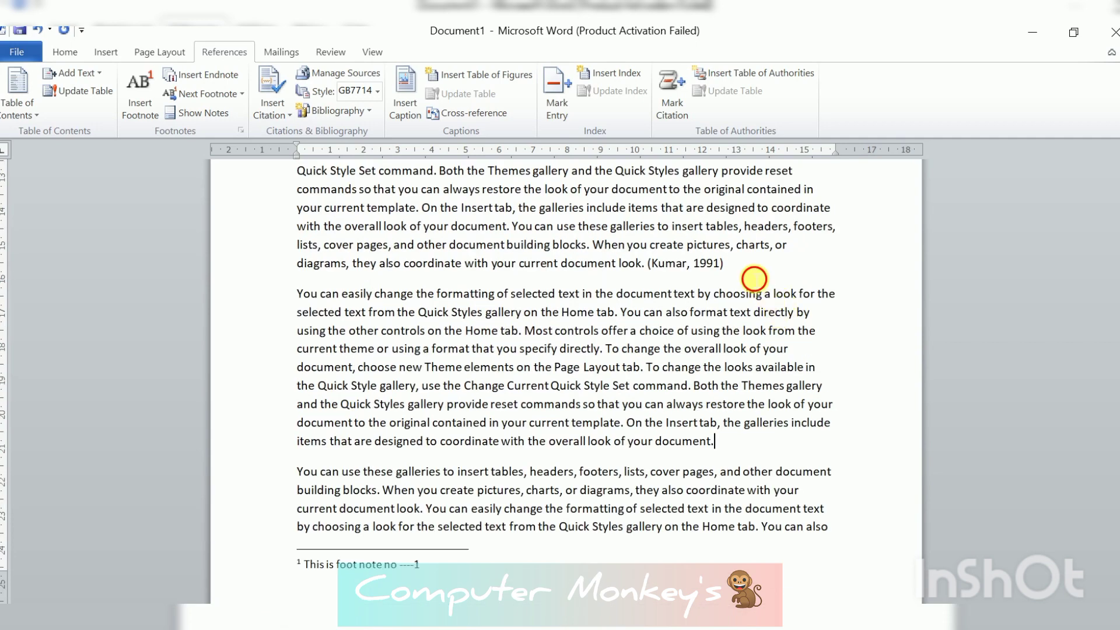
scroll(717, 303, up, 3)
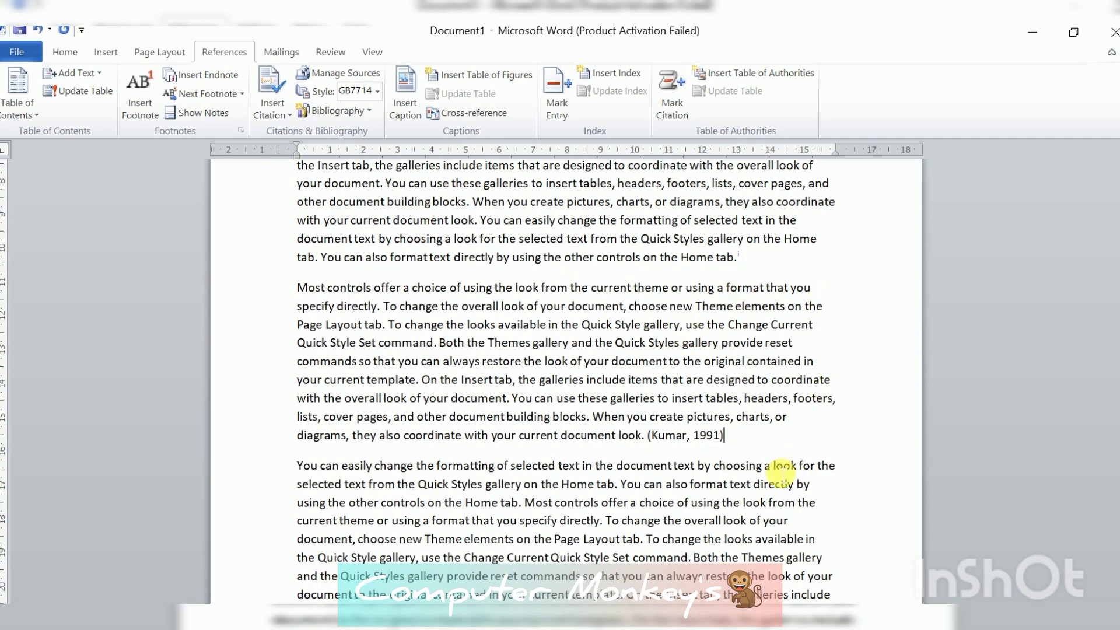
Insert the picture "9c" from the Camera Roll folder at the end of the Chapter-1 paragraph following the citation
scroll(840, 447, down, 5)
click(779, 420)
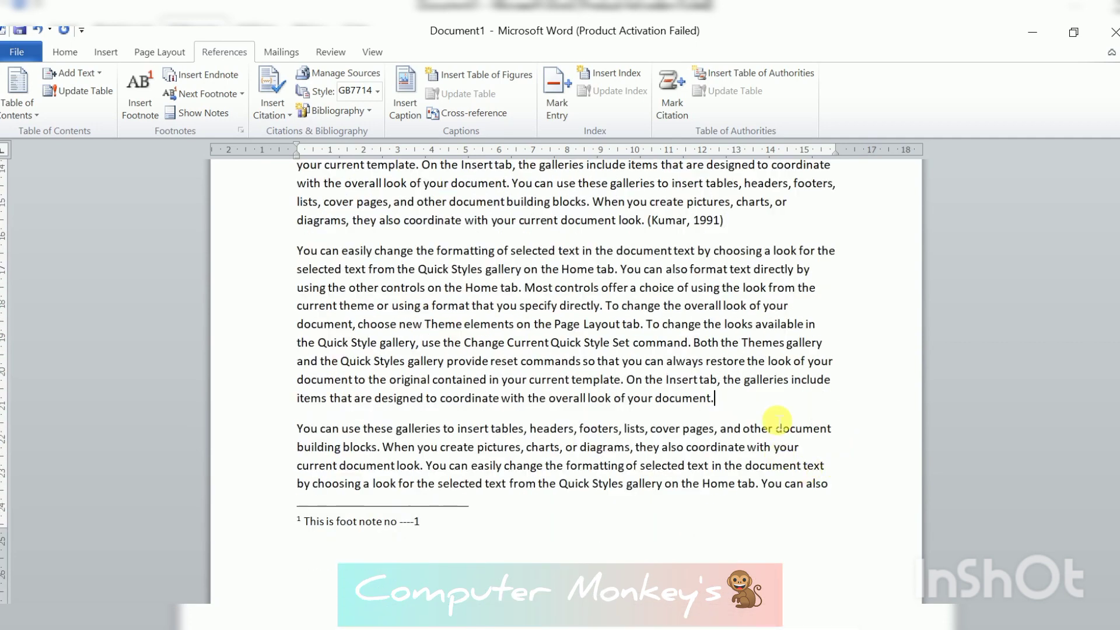
drag(606, 306, 657, 358)
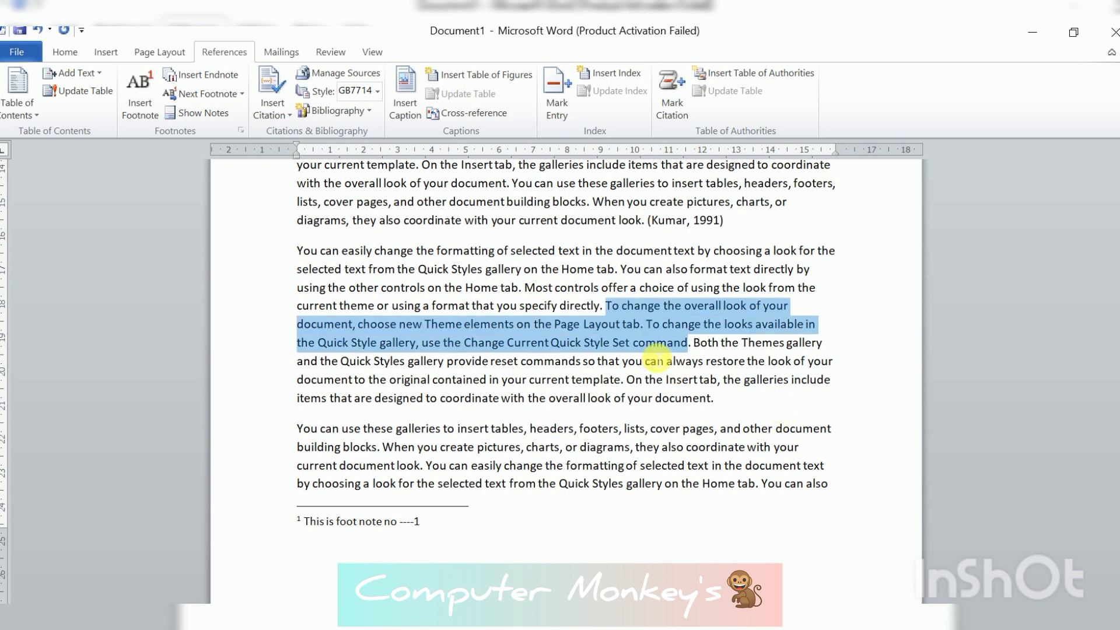
click(105, 52)
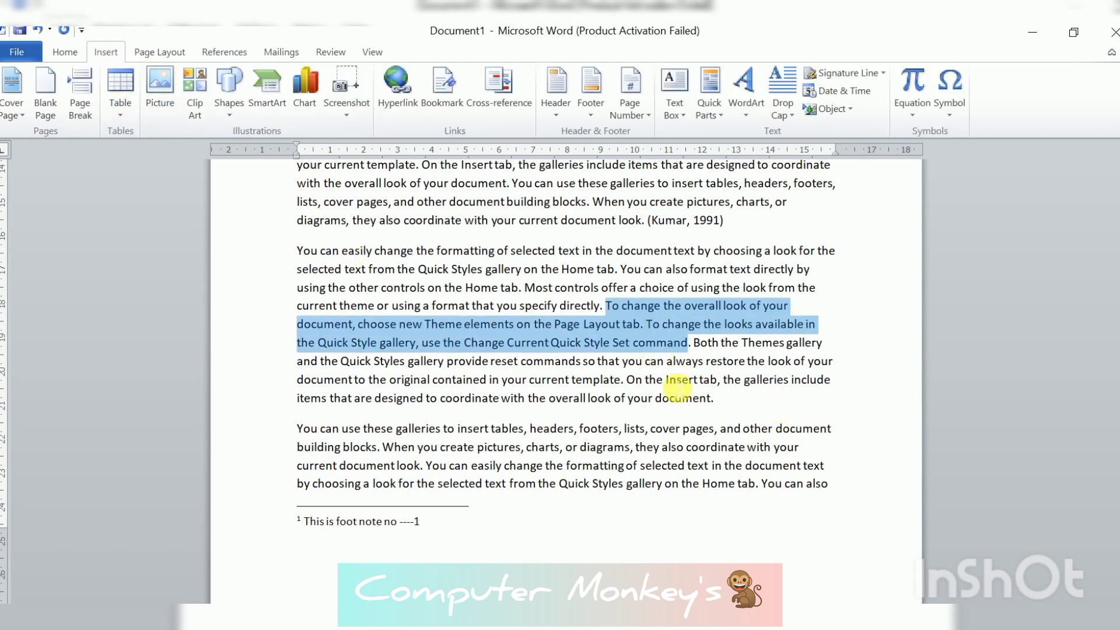
click(745, 412)
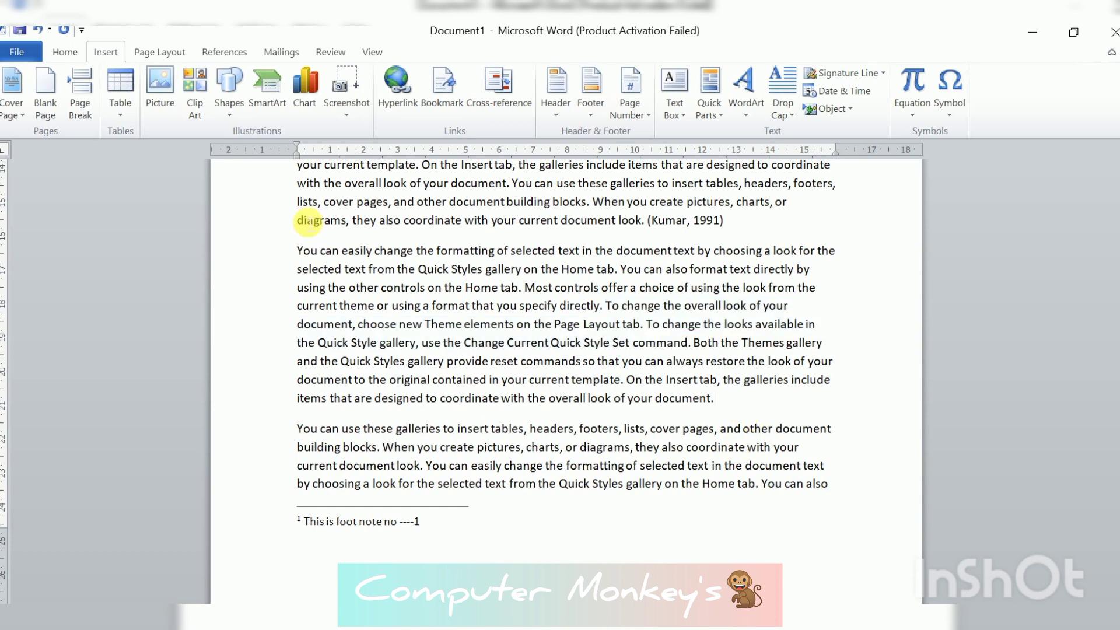
click(159, 88)
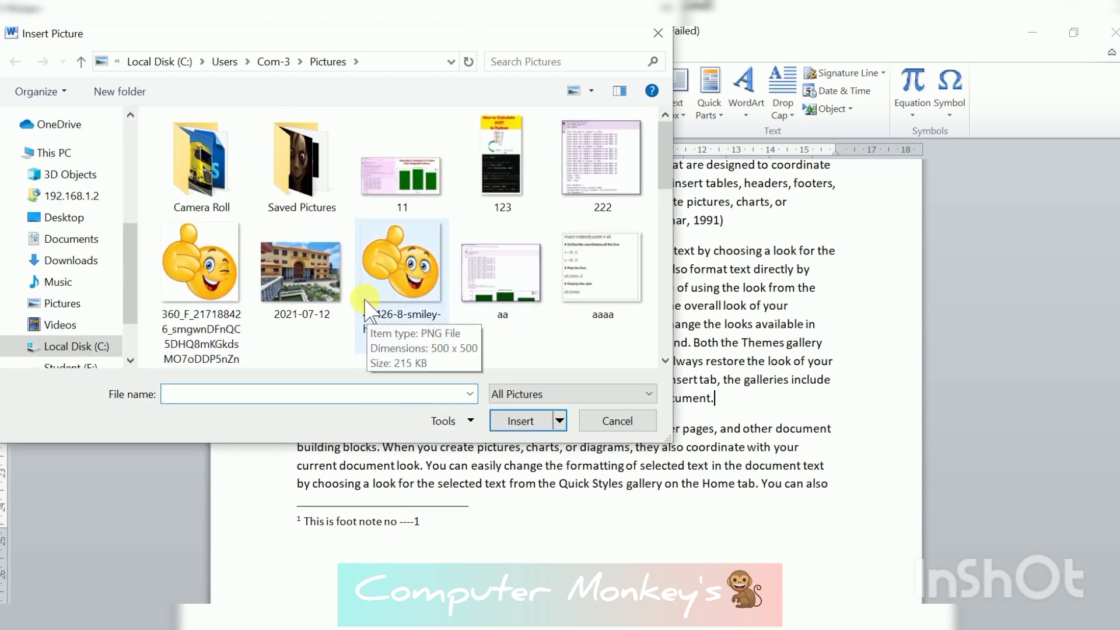
double_click(204, 175)
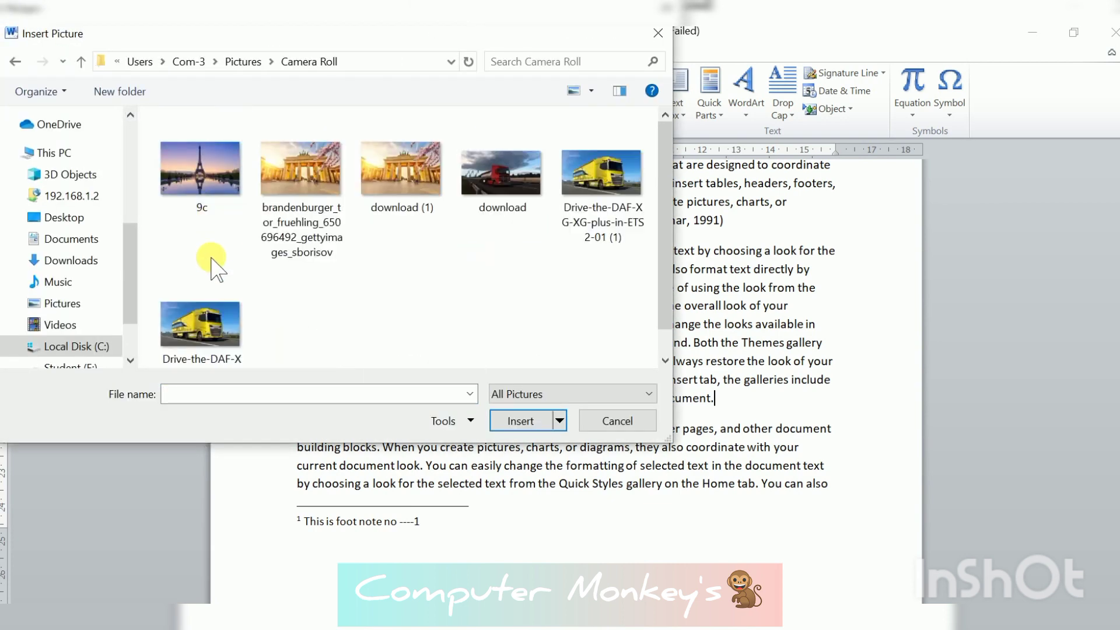
click(241, 179)
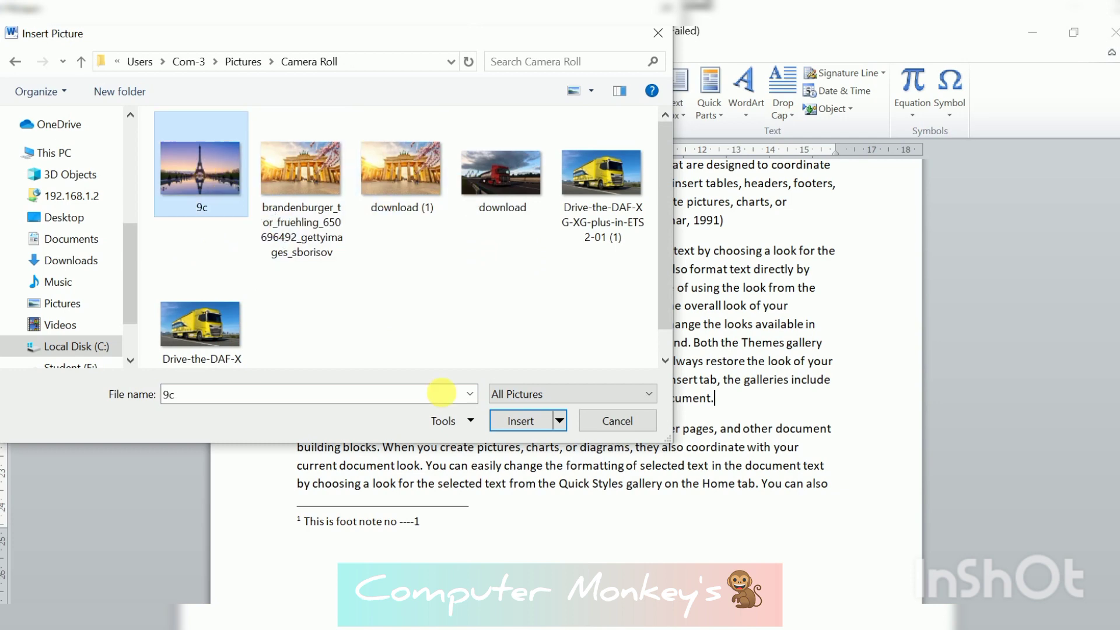
click(517, 421)
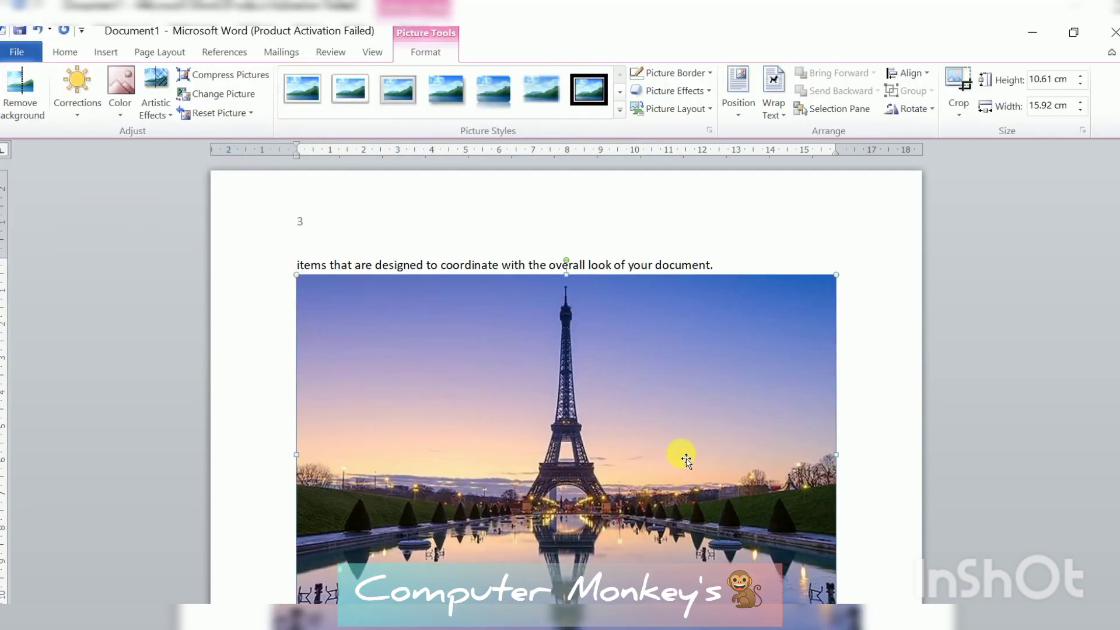
Shrink the inserted Eiffel Tower picture proportionally to about 3.67 cm high and 5.5 cm wide
scroll(689, 474, down, 3)
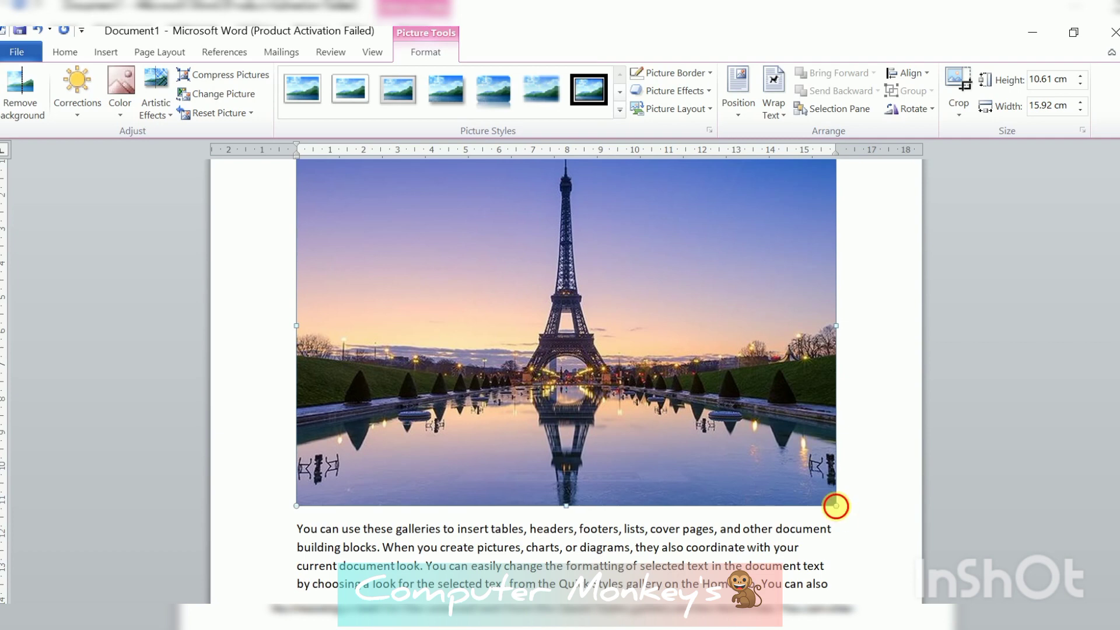
drag(836, 506, 461, 277)
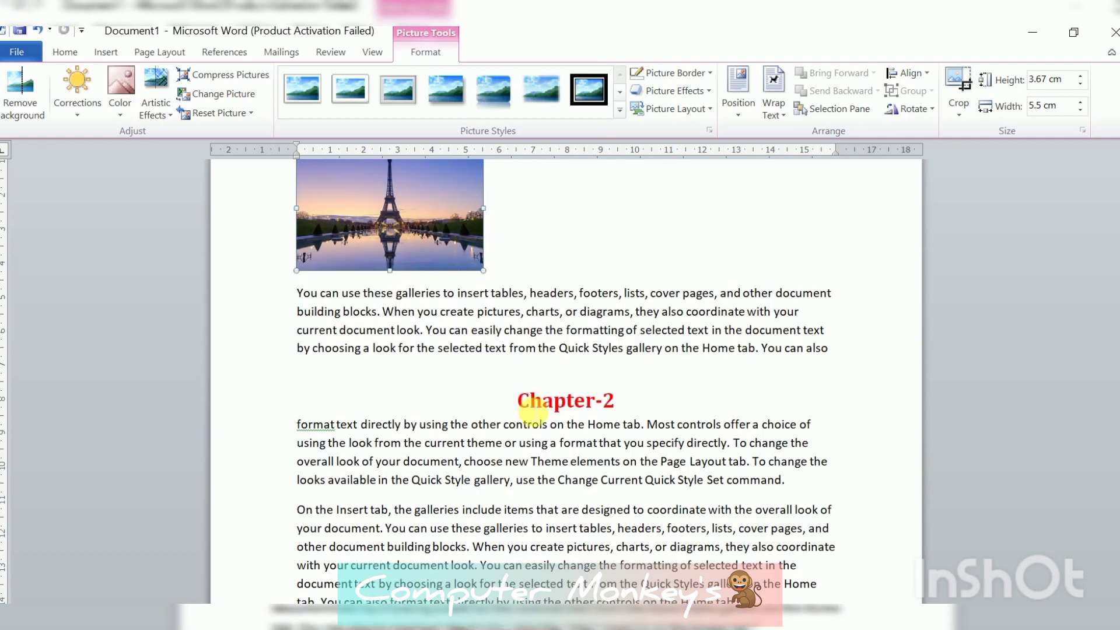
scroll(561, 378, up, 2)
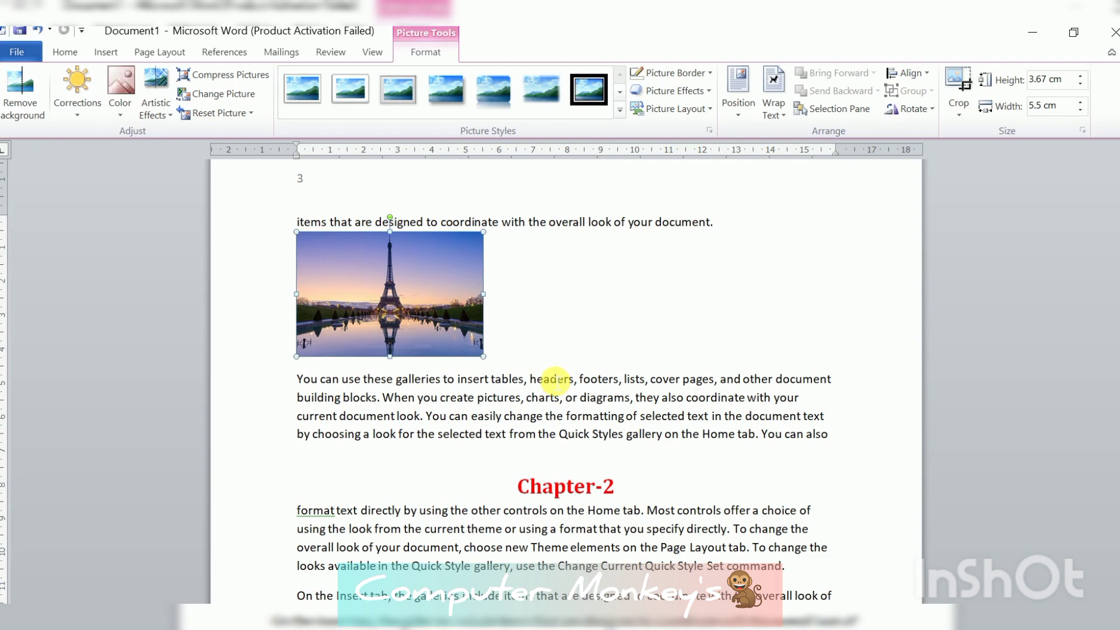
scroll(500, 367, up, 10)
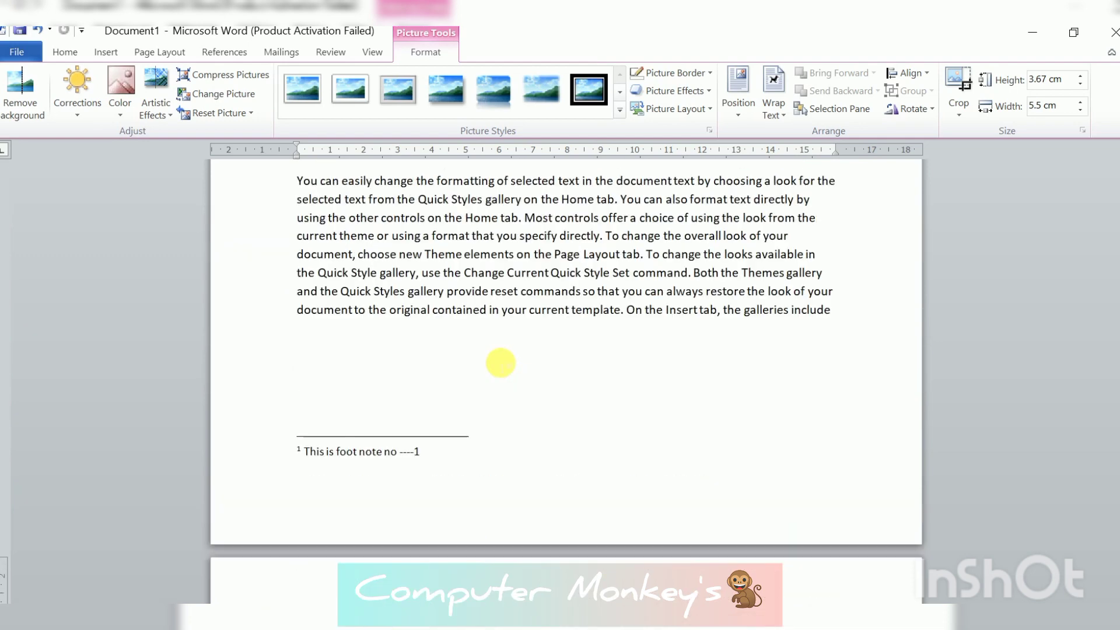
Set the text wrapping of the Eiffel Tower picture to Through
scroll(500, 363, down, 9)
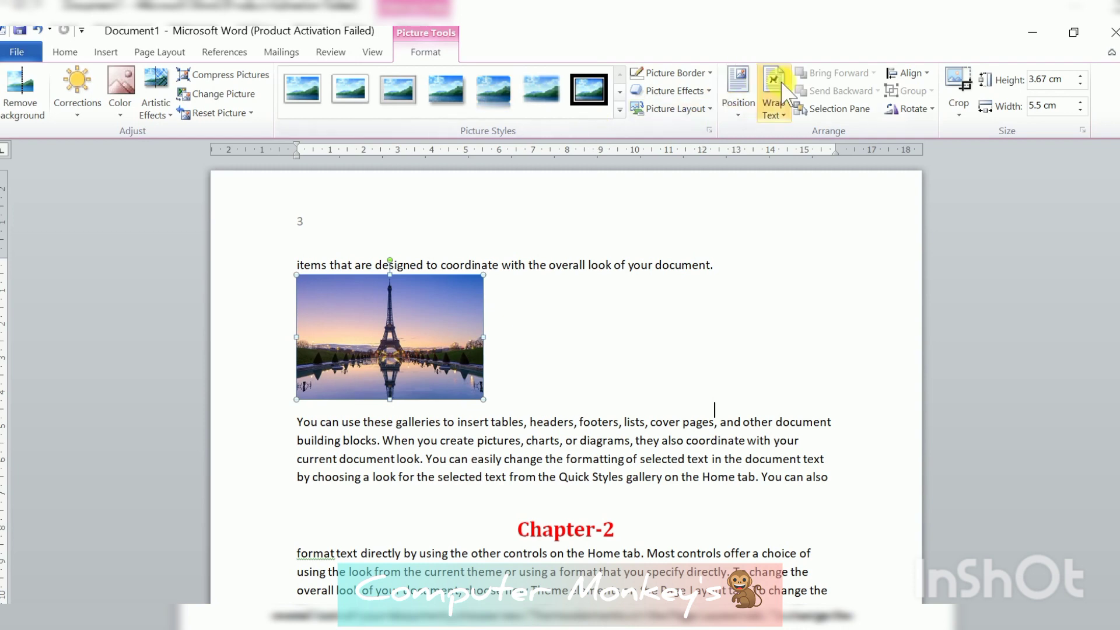
click(774, 110)
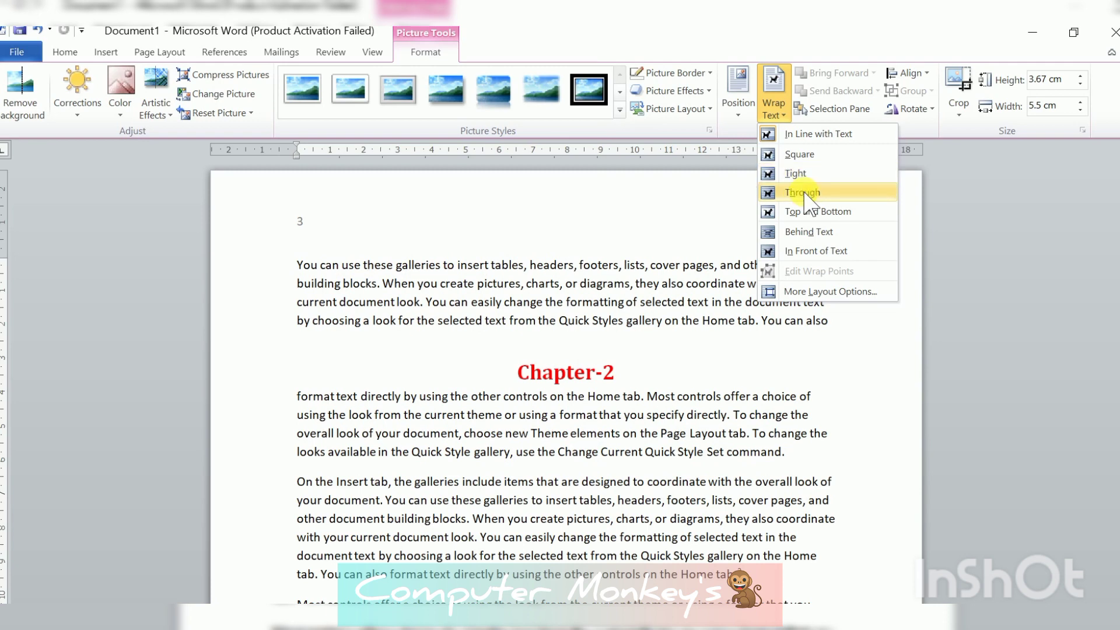
click(802, 192)
Move the Eiffel Tower picture up into Chapter-1, mid-width across the end of the first paragraph and the start of the second
scroll(801, 346, up, 15)
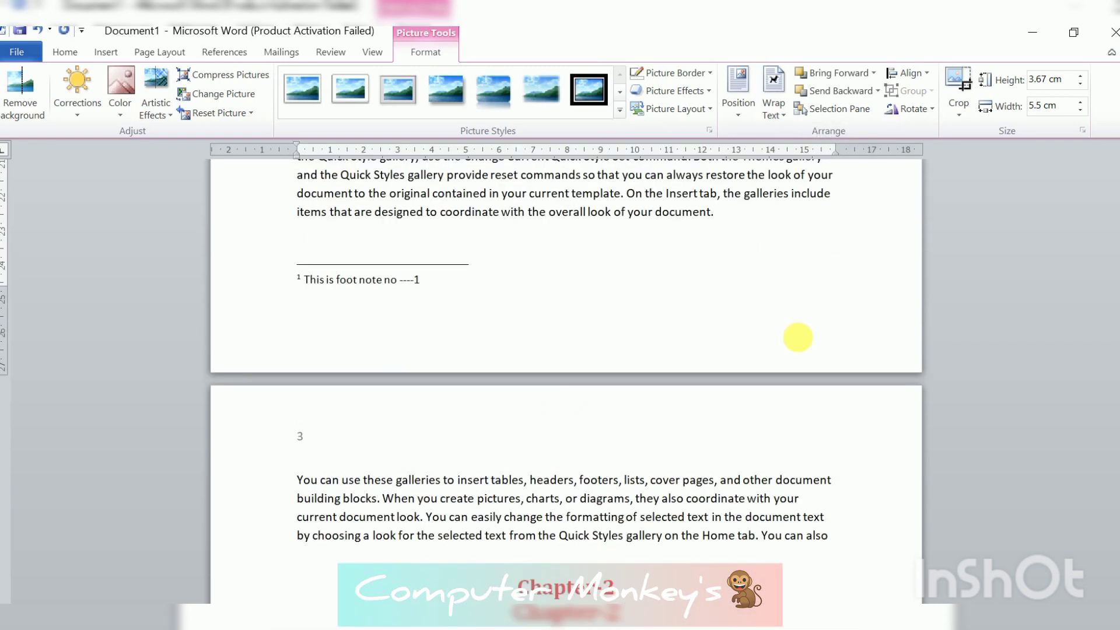
scroll(788, 327, up, 10)
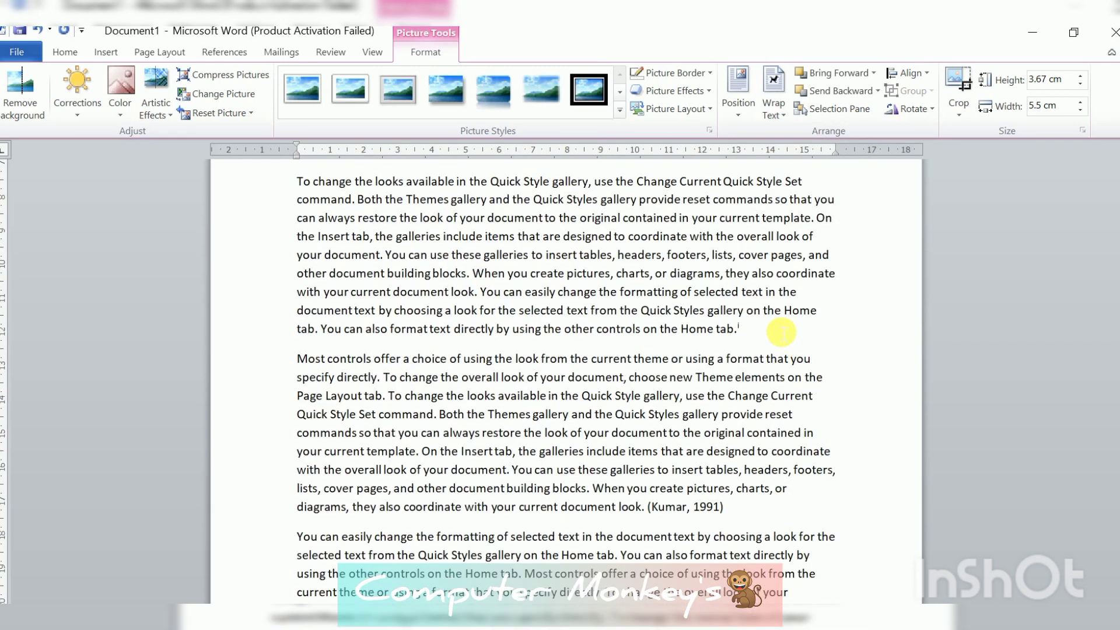
click(418, 409)
drag(418, 409, 600, 499)
scroll(600, 499, down, 2)
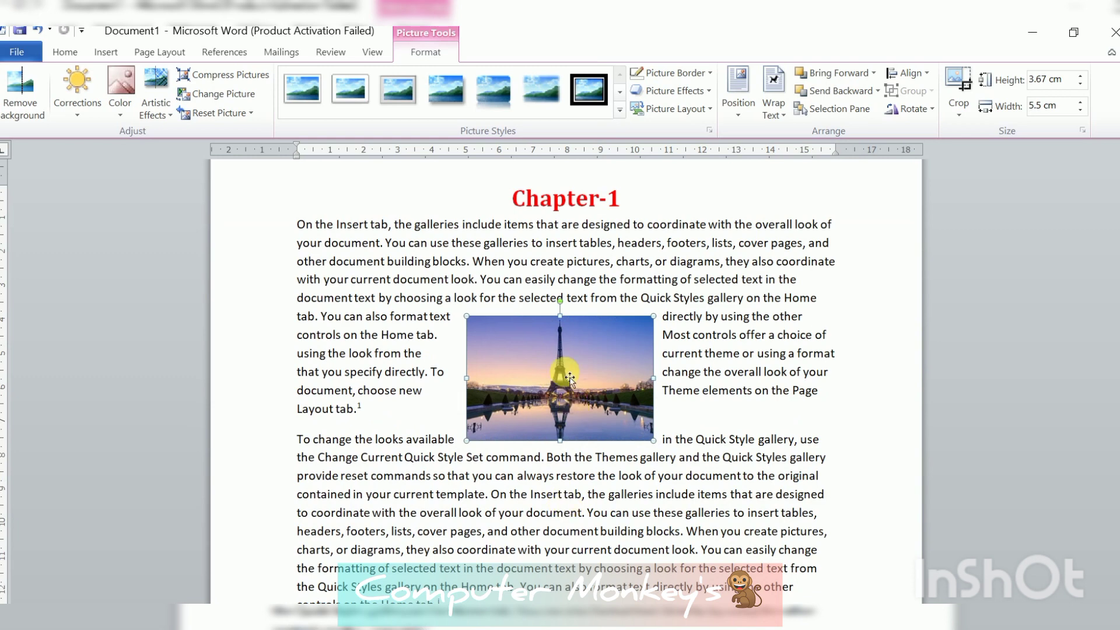
drag(621, 447, 715, 476)
drag(625, 461, 590, 455)
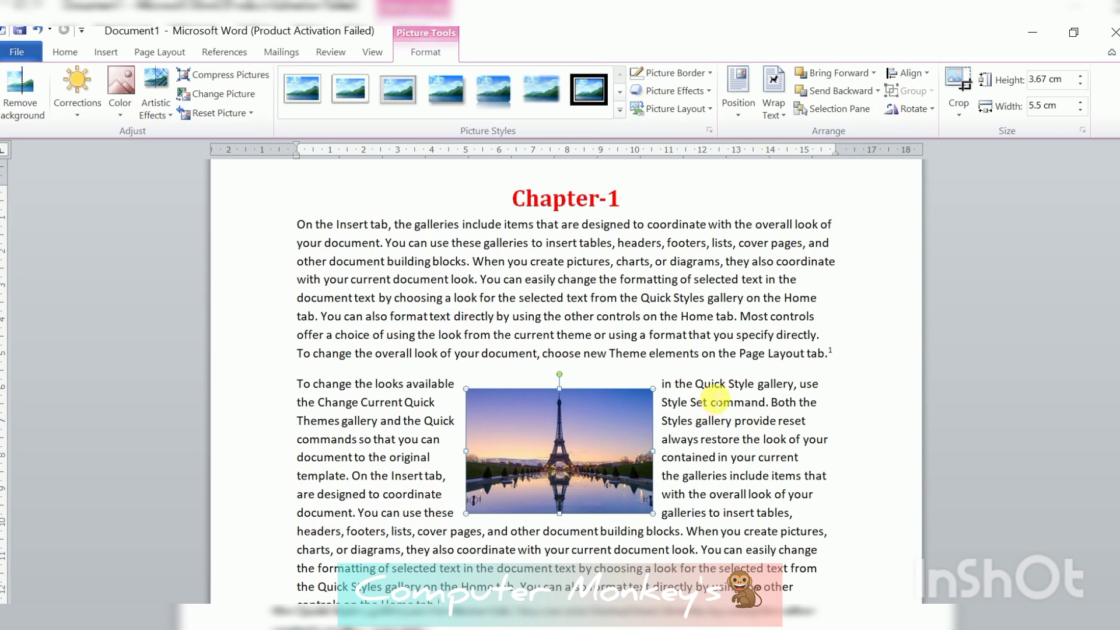
drag(552, 470, 582, 436)
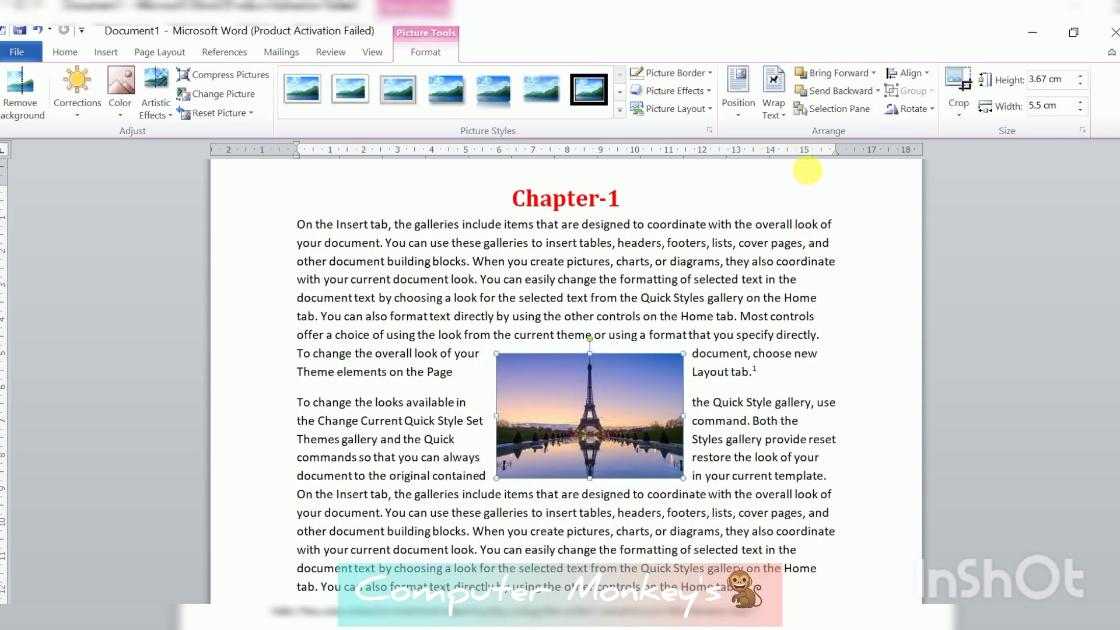
Try Square and Top and Bottom text wrapping on the Eiffel Tower picture and shift it slightly right and down
click(776, 111)
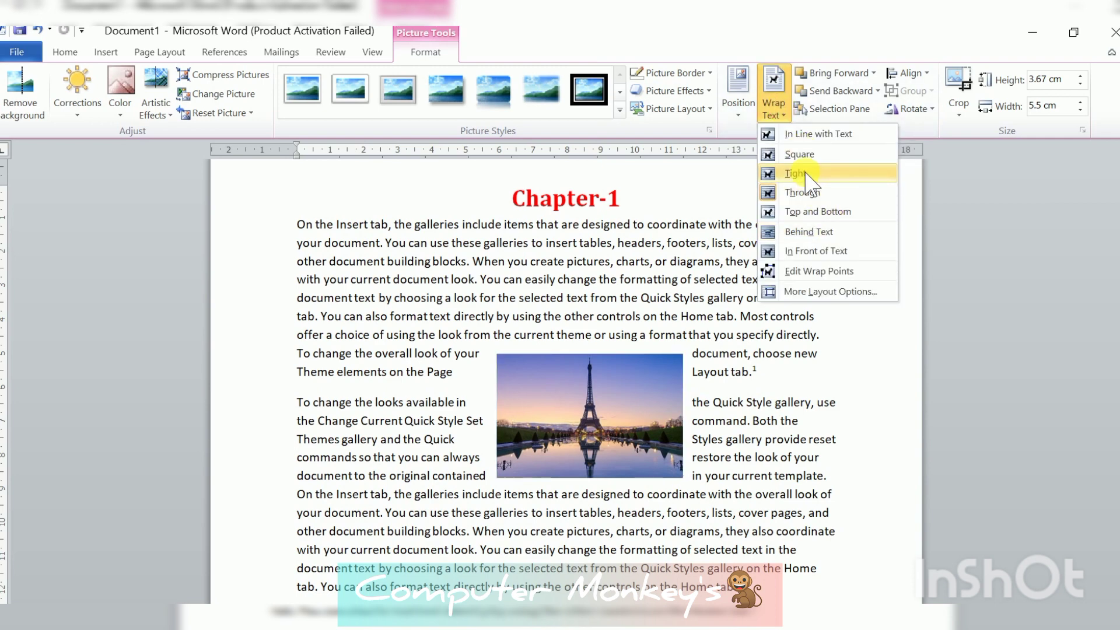
click(800, 154)
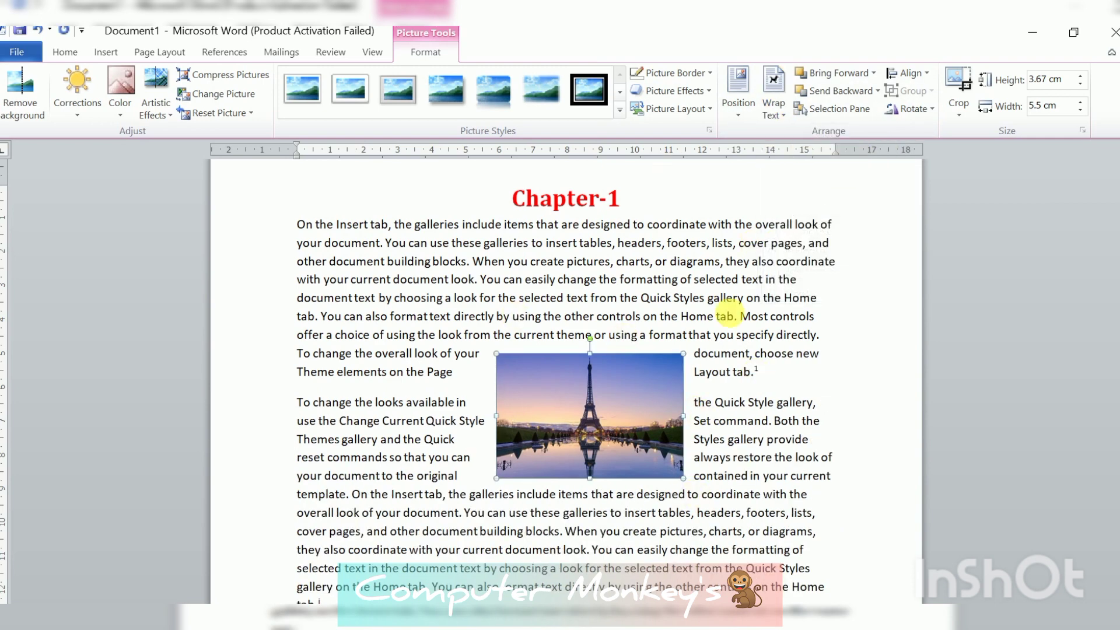
click(776, 112)
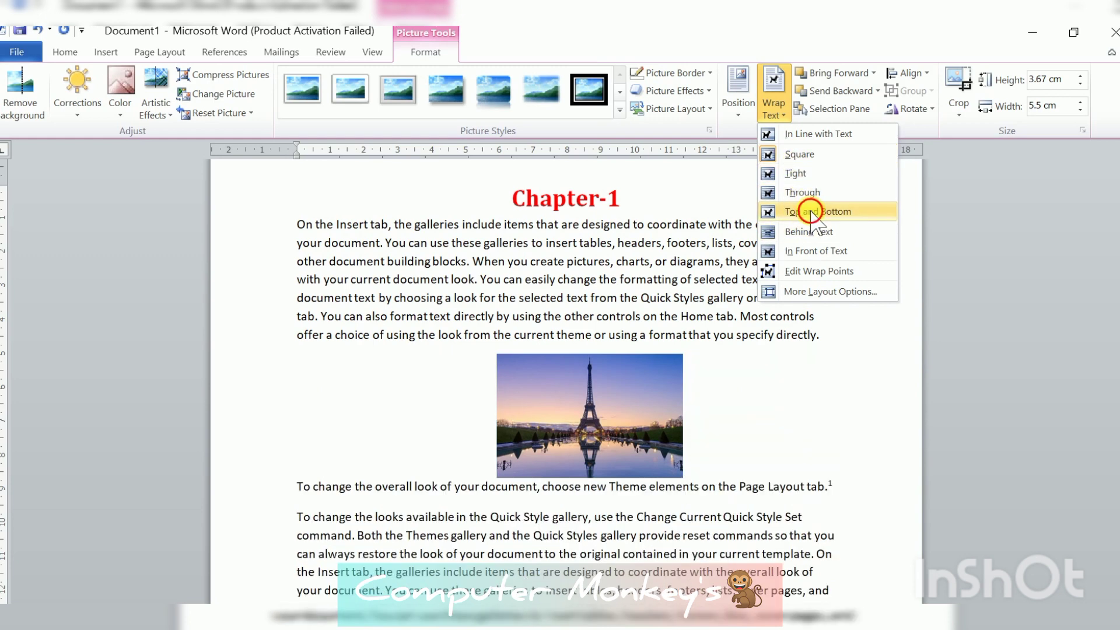
click(811, 212)
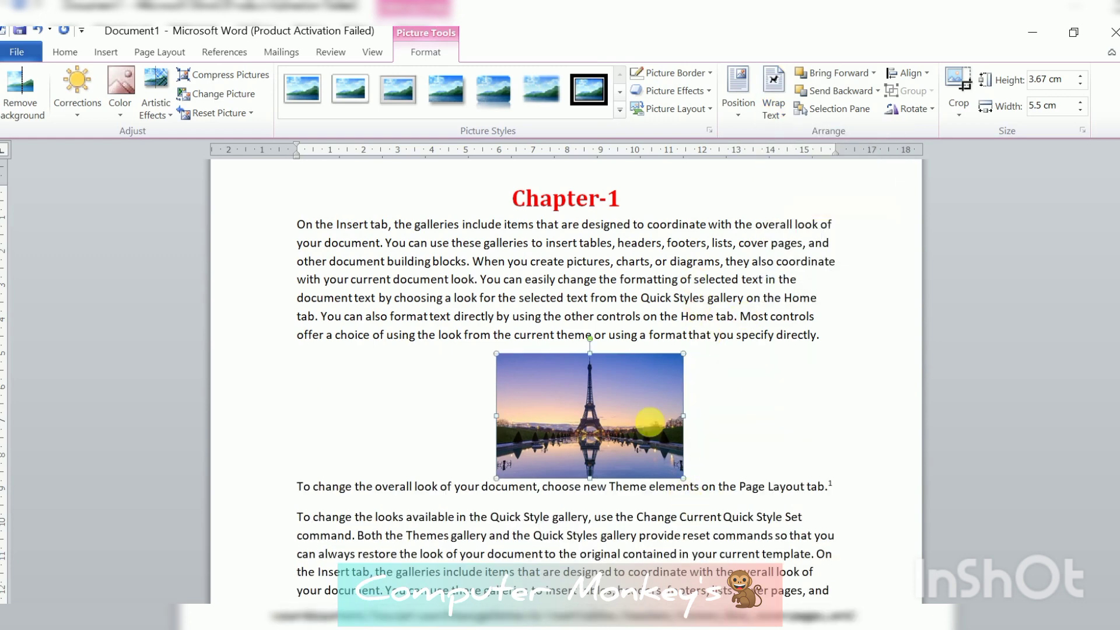
drag(575, 426, 603, 431)
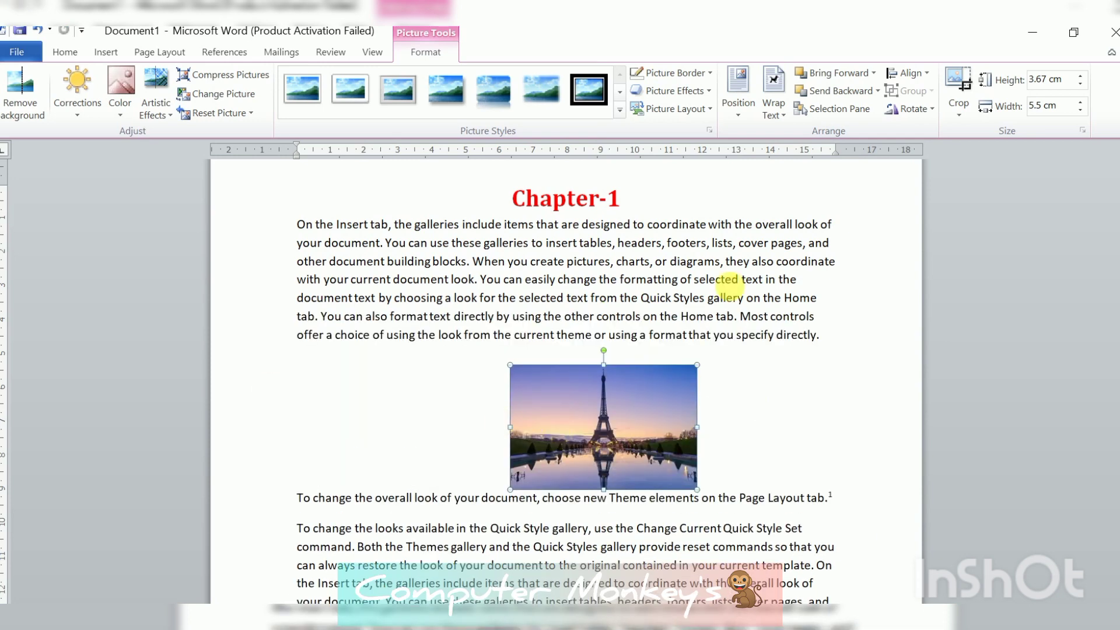
Try Behind Text and In Front of Text wrapping on the picture, moving it over the Chapter-1 heading and back between the first two paragraphs
click(774, 87)
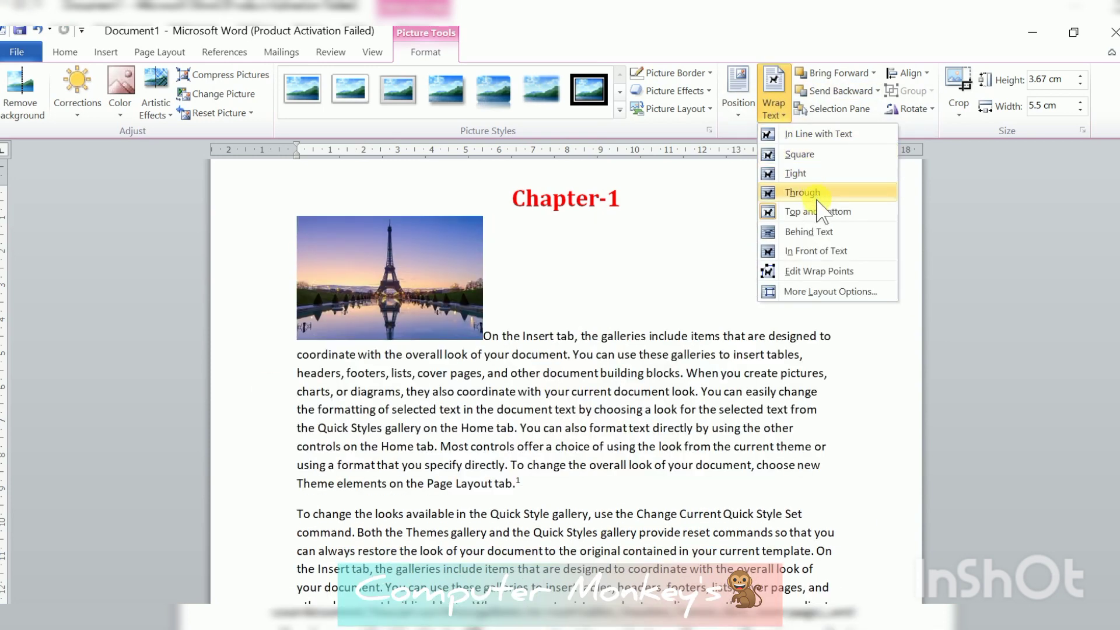
click(812, 233)
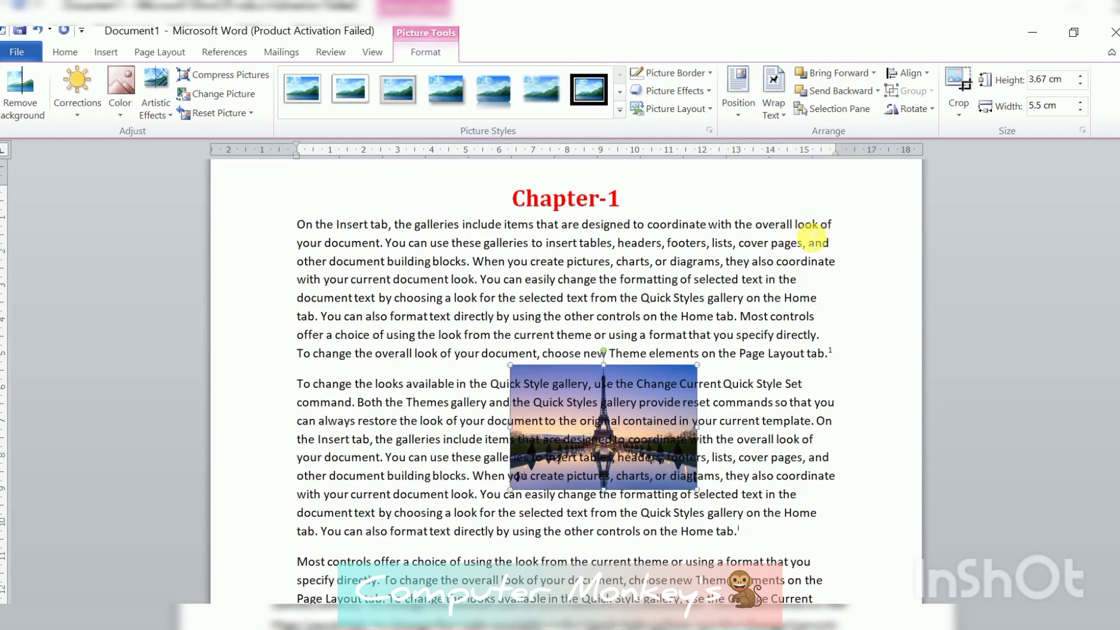
click(773, 87)
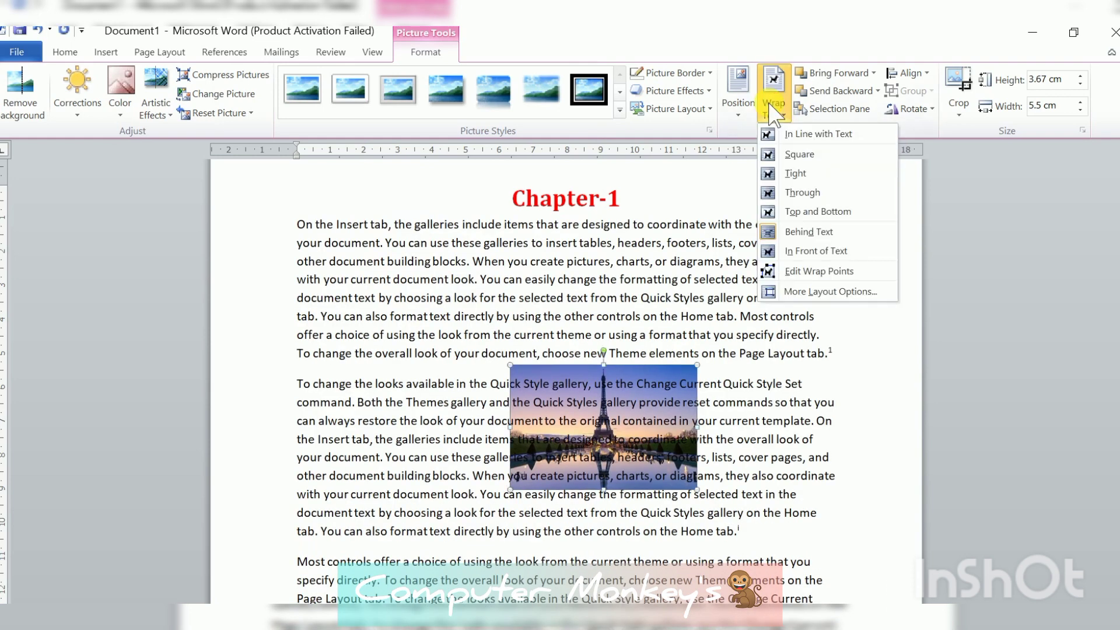
click(813, 251)
drag(607, 432, 594, 212)
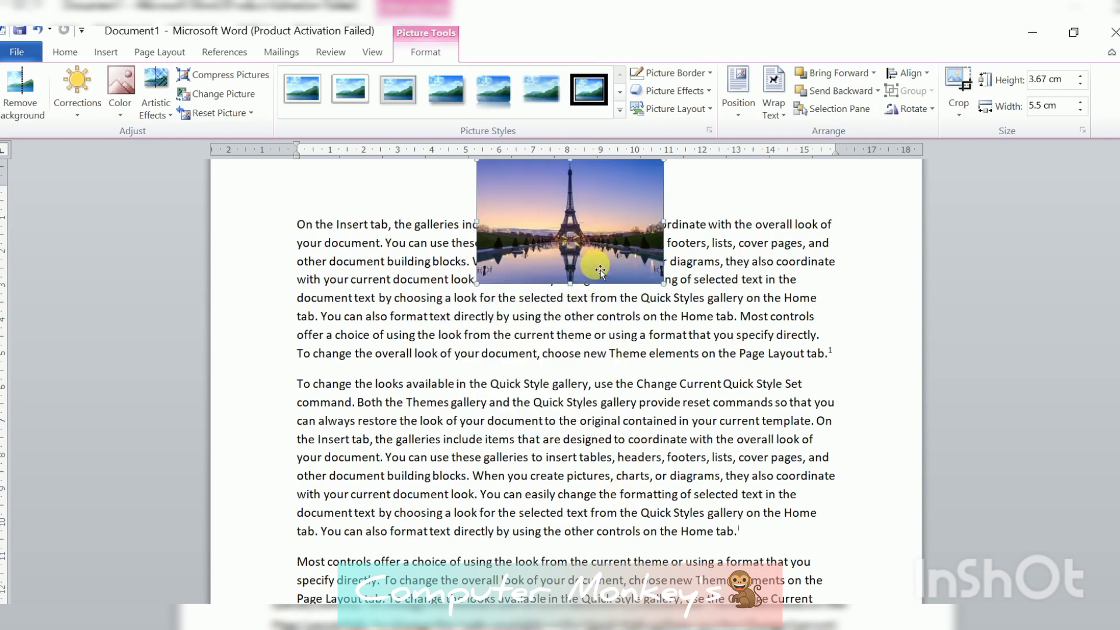
drag(601, 270, 627, 439)
Edit the Eiffel Tower picture's wrap points so the right boundary lies slightly outside the image, and nudge the picture right and down
click(774, 91)
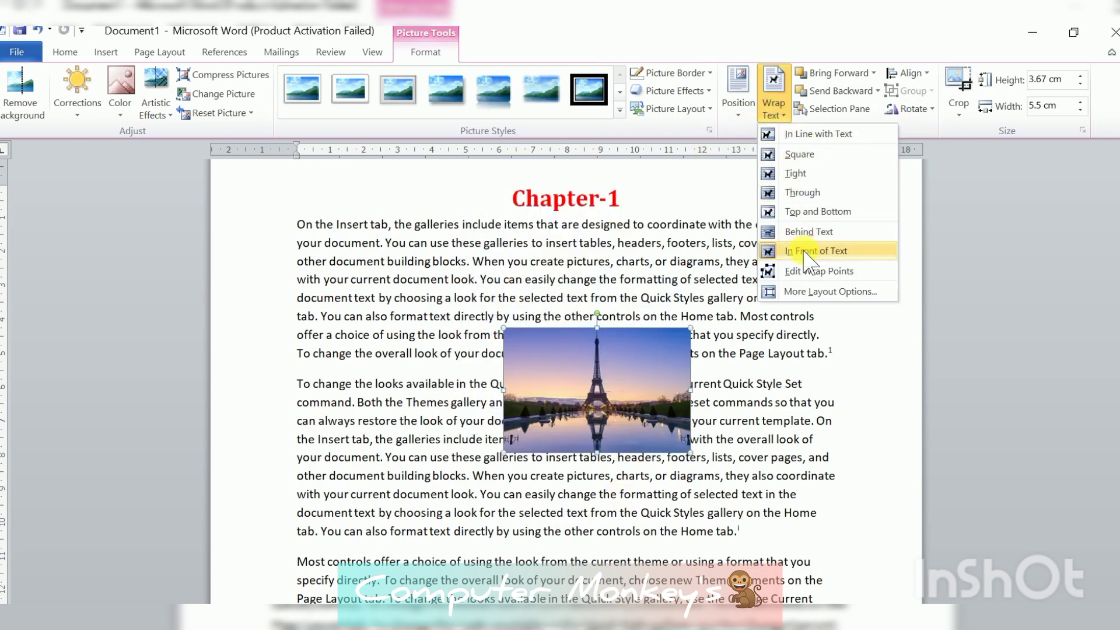
click(788, 280)
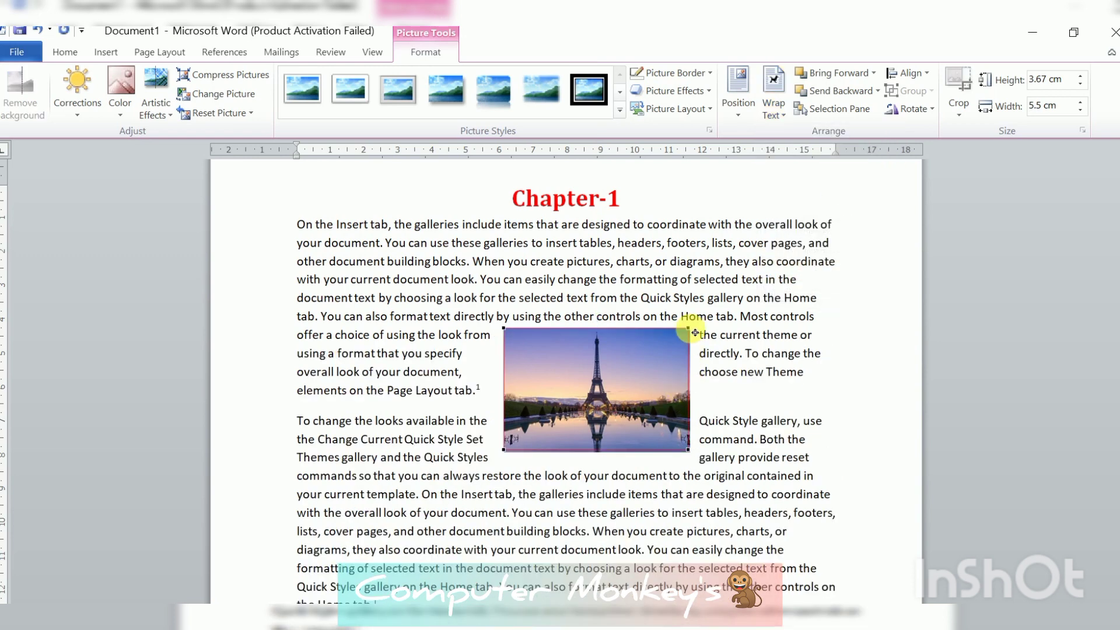
drag(698, 335, 713, 319)
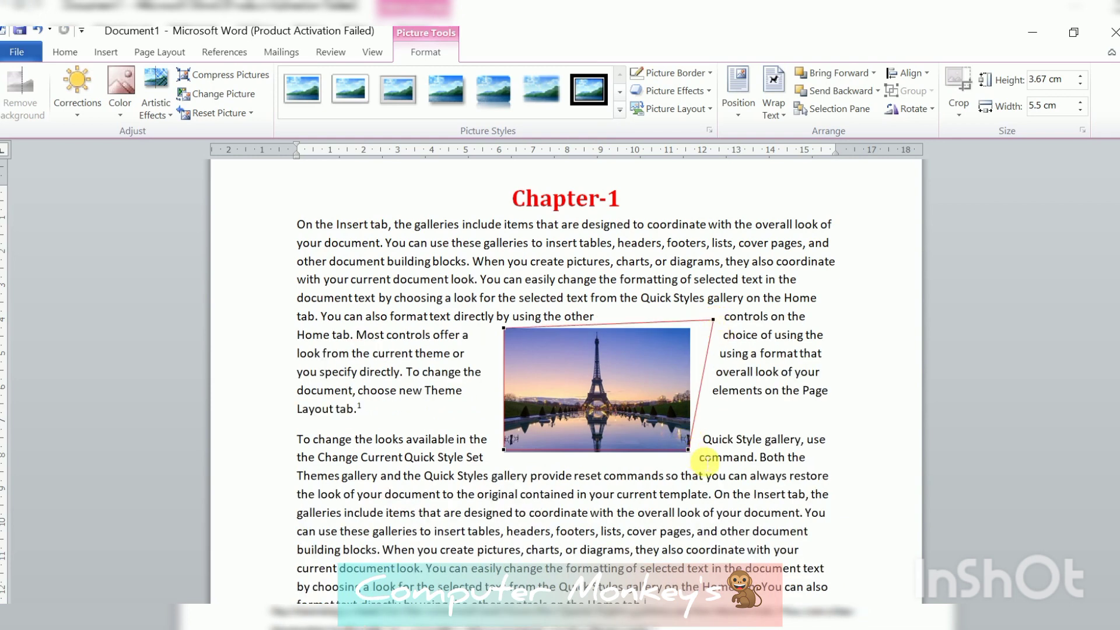
mouse_move(693, 454)
mouse_down()
mouse_move(749, 464)
mouse_move(655, 457)
mouse_move(641, 440)
mouse_move(703, 461)
mouse_move(695, 452)
mouse_up()
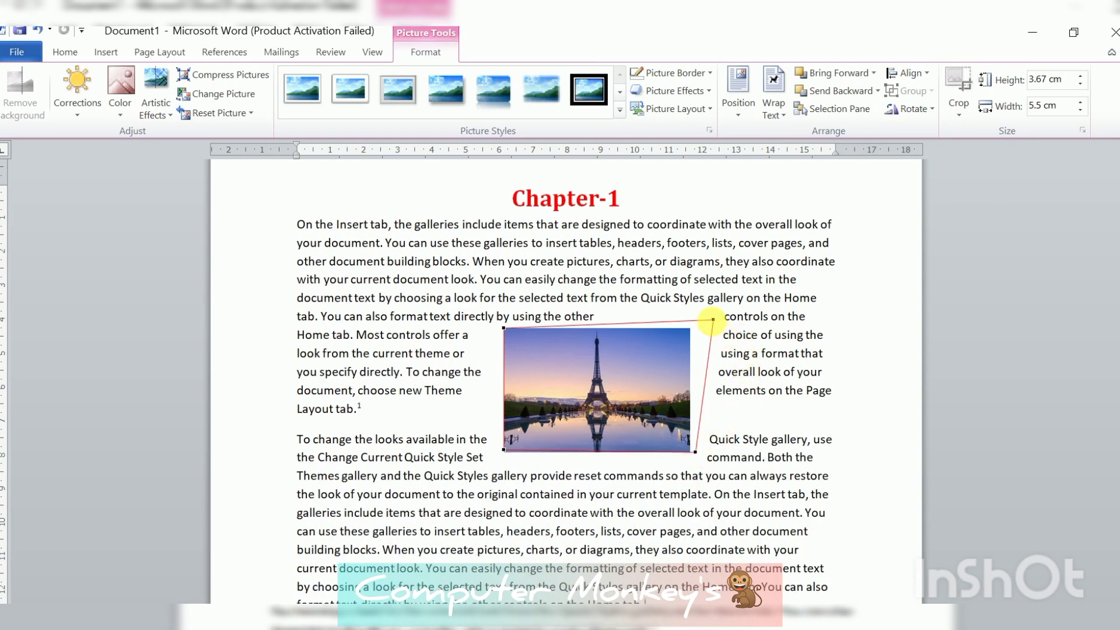
drag(713, 319, 694, 328)
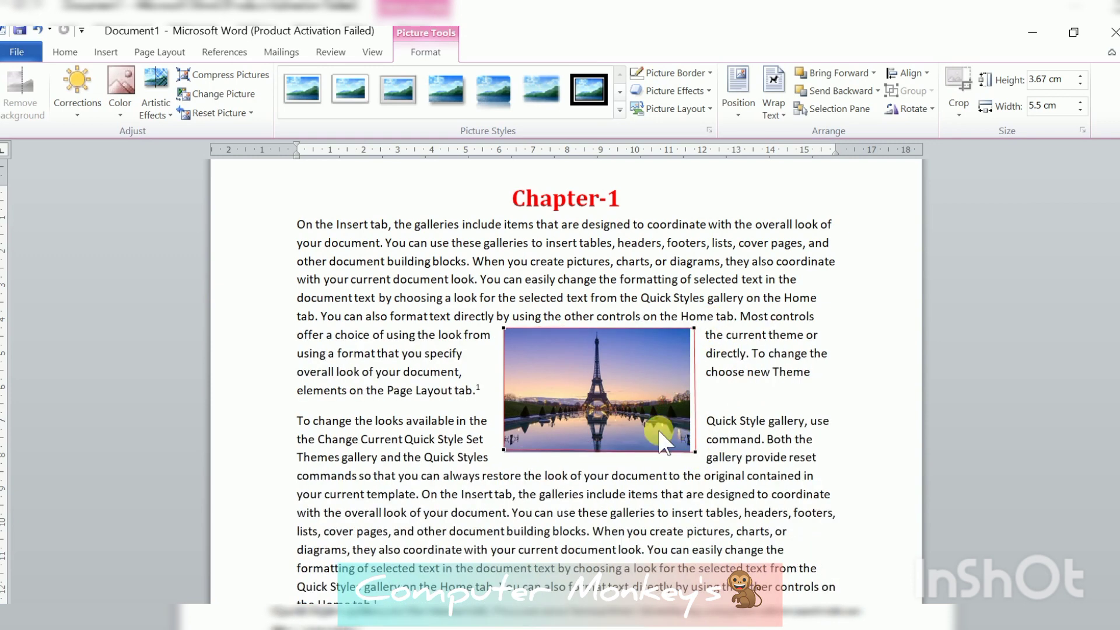
click(660, 532)
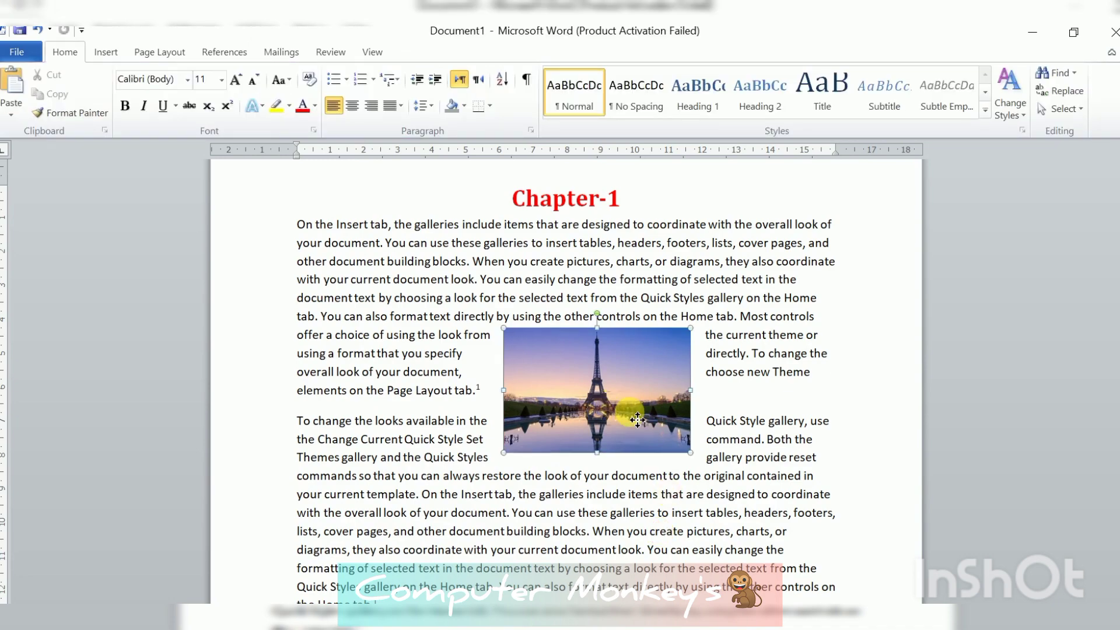
drag(616, 417, 649, 431)
Insert the picture "download (1)" from the Camera Roll folder after footnote reference 2 in the Chapter-2 text
scroll(644, 548, down, 20)
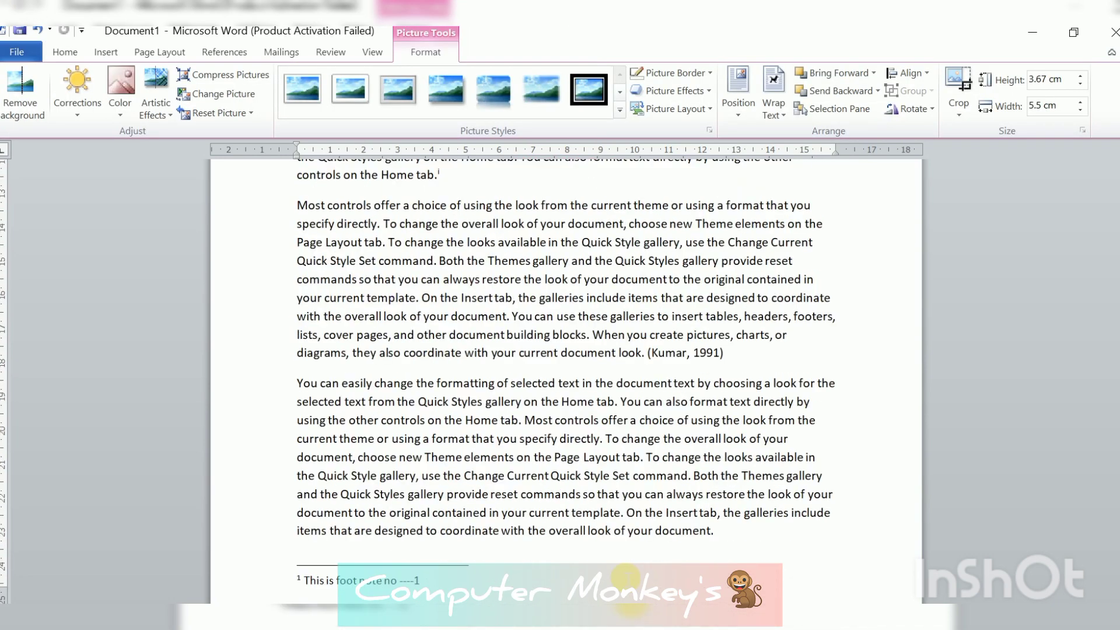
scroll(628, 569, down, 4)
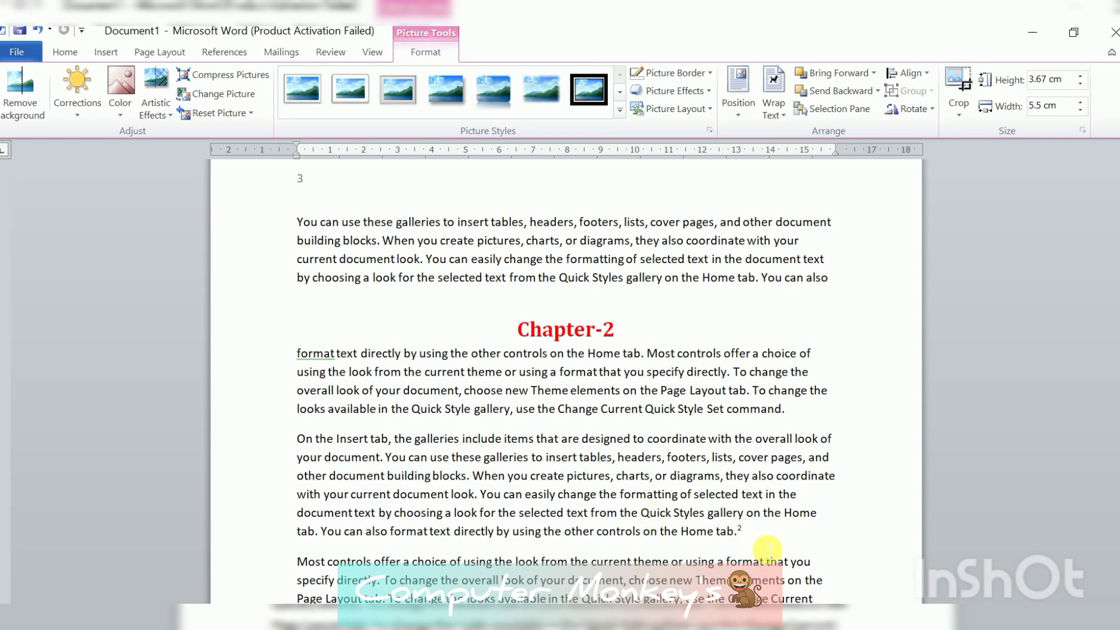
click(815, 544)
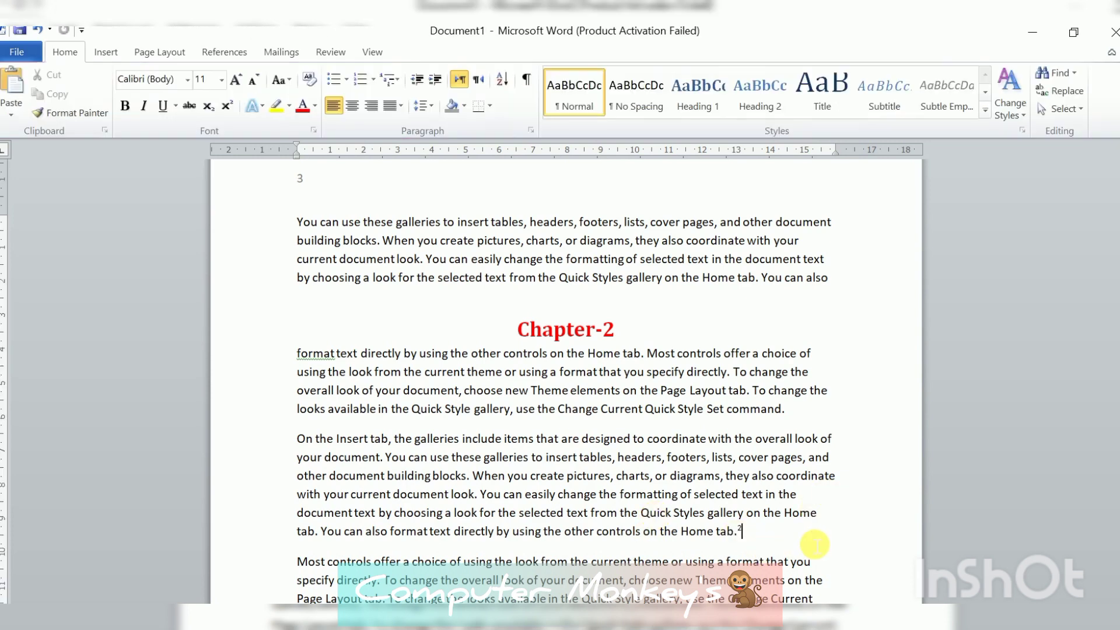
click(106, 52)
click(169, 100)
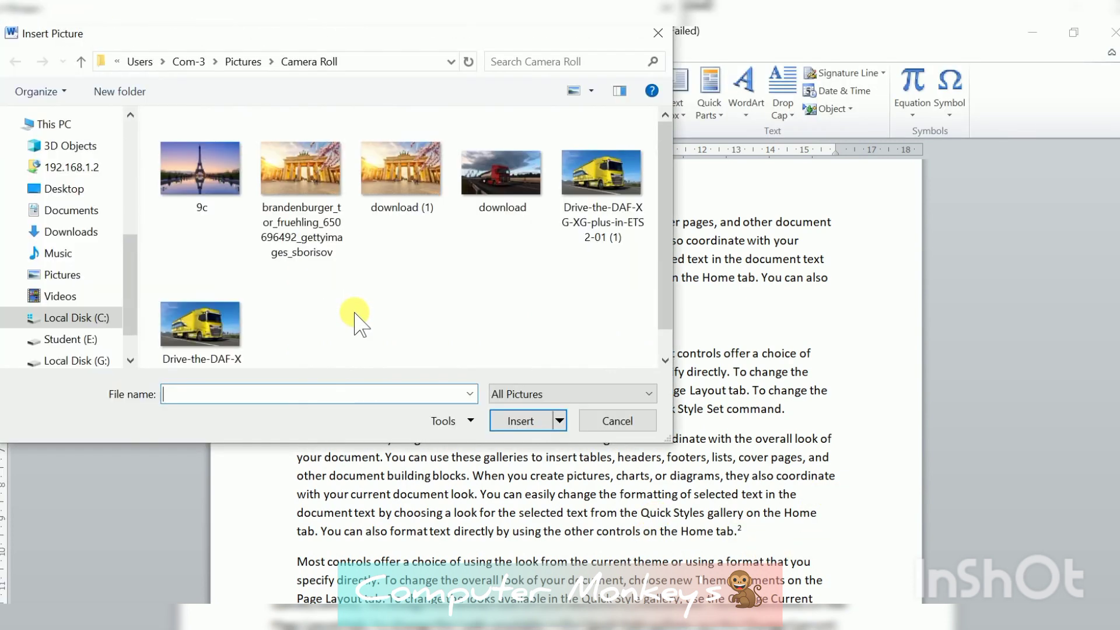
click(409, 193)
click(521, 421)
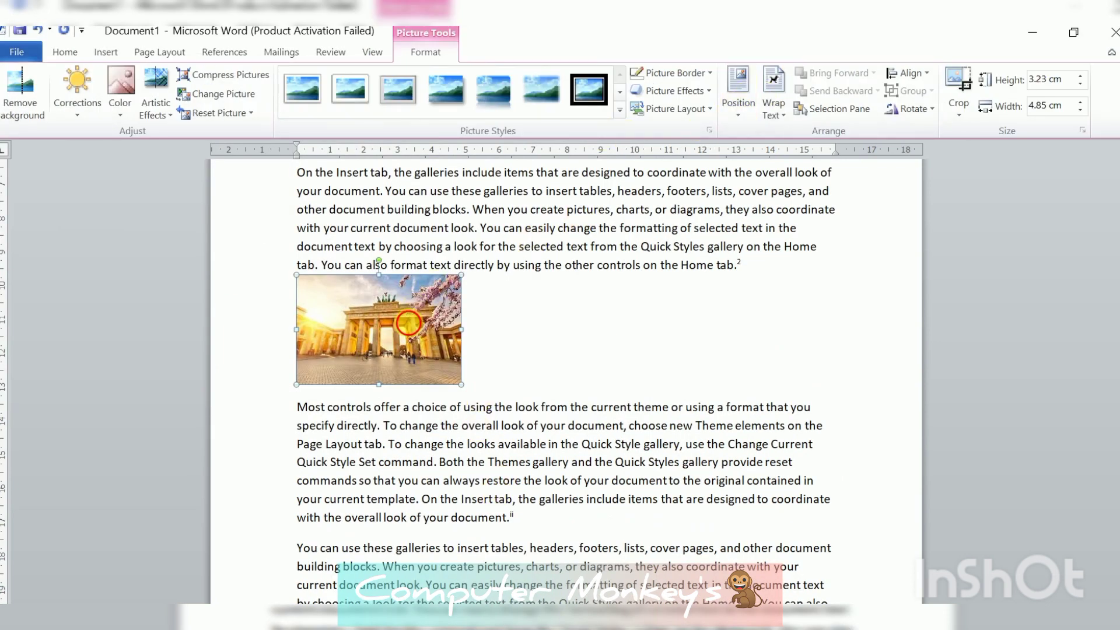
Set the text wrapping of the Brandenburg Gate picture to Tight
click(742, 546)
click(405, 330)
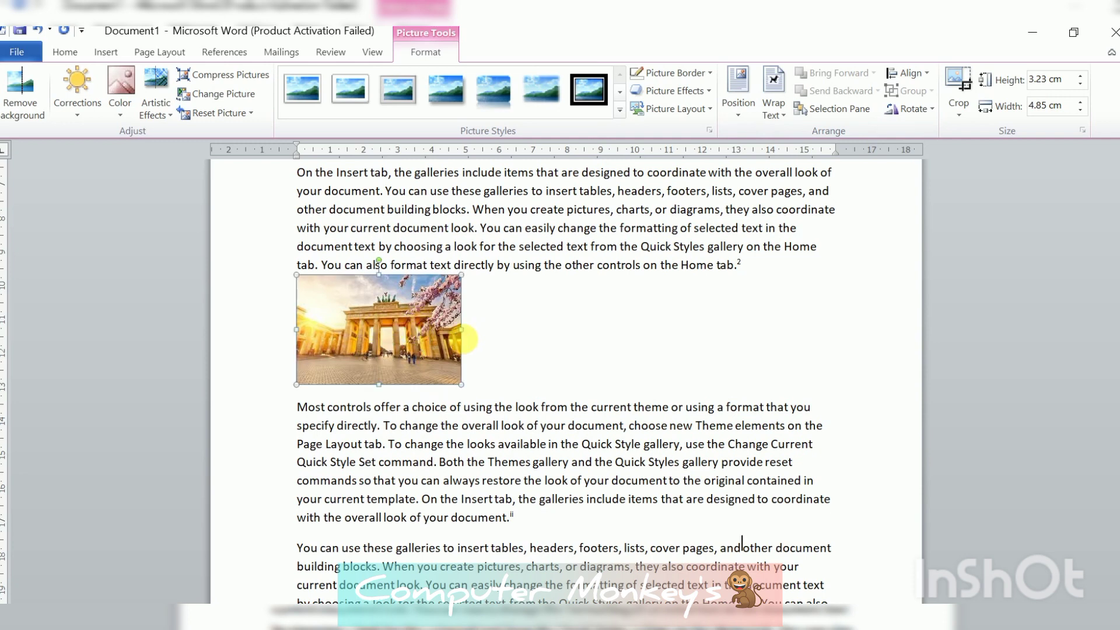
click(774, 105)
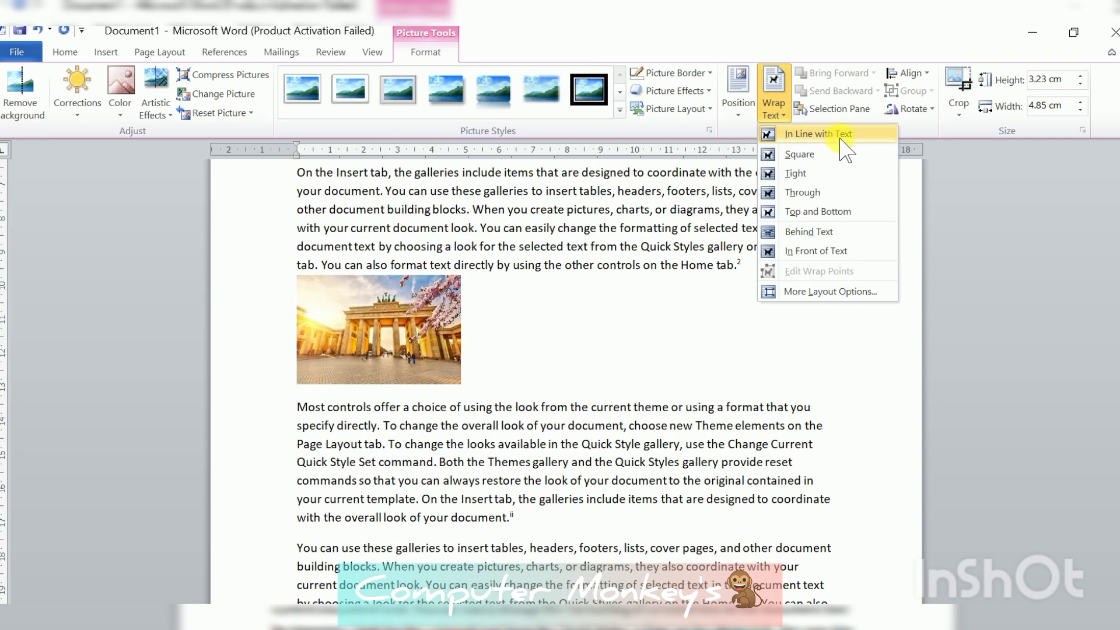
click(390, 332)
click(773, 96)
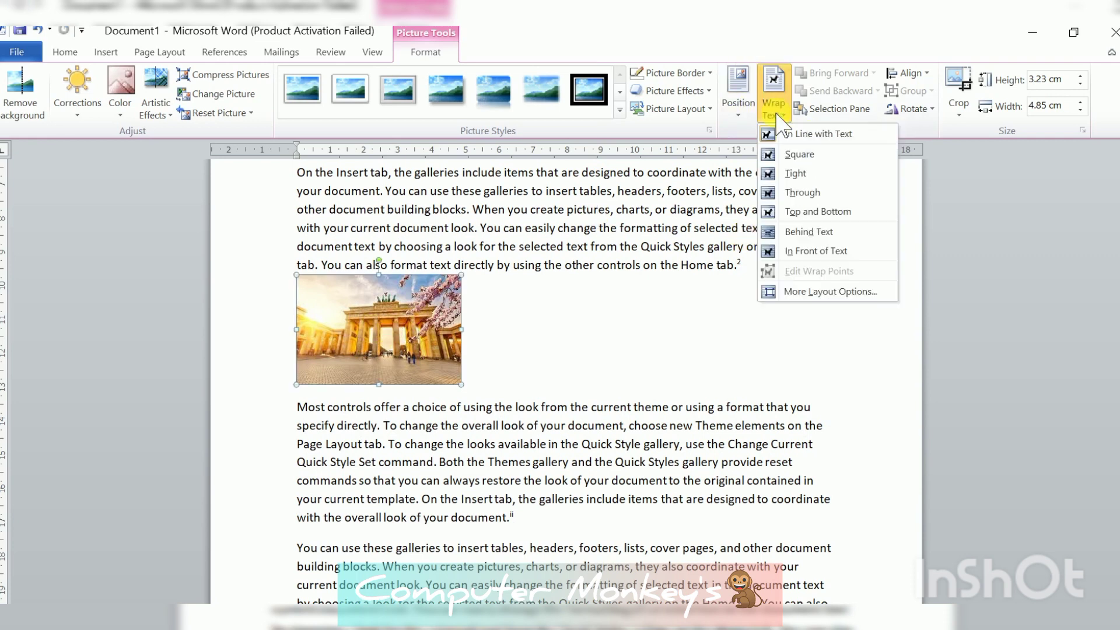
click(793, 173)
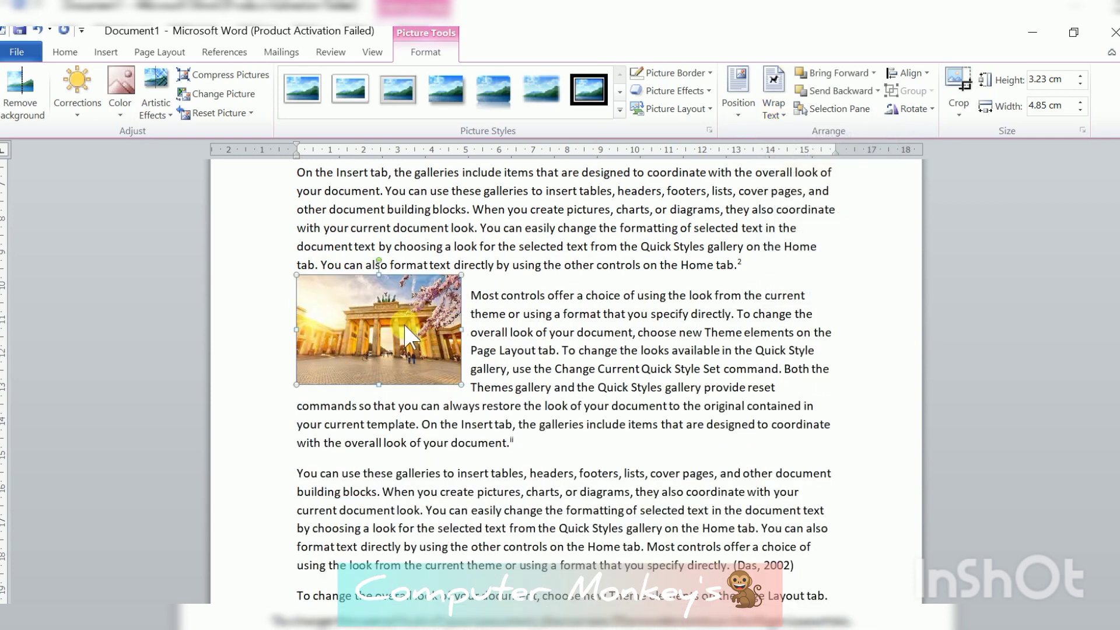
Move the Brandenburg Gate picture to mid-width between the two paragraphs and enlarge it proportionally to about 3.55 cm high and 5.33 cm wide
drag(406, 331, 534, 320)
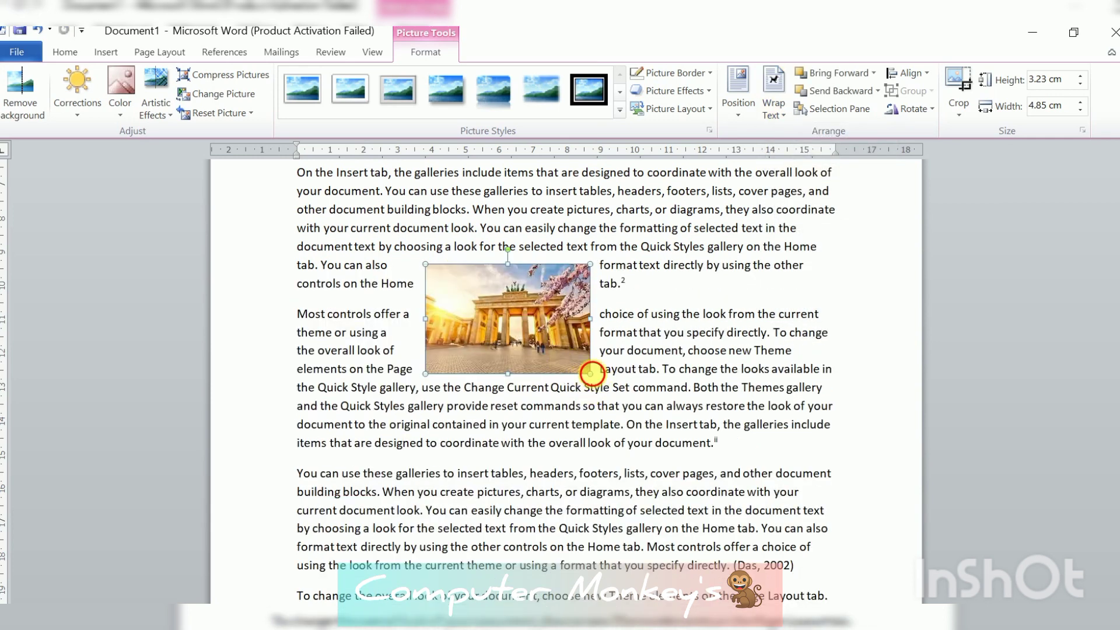
drag(591, 374, 609, 391)
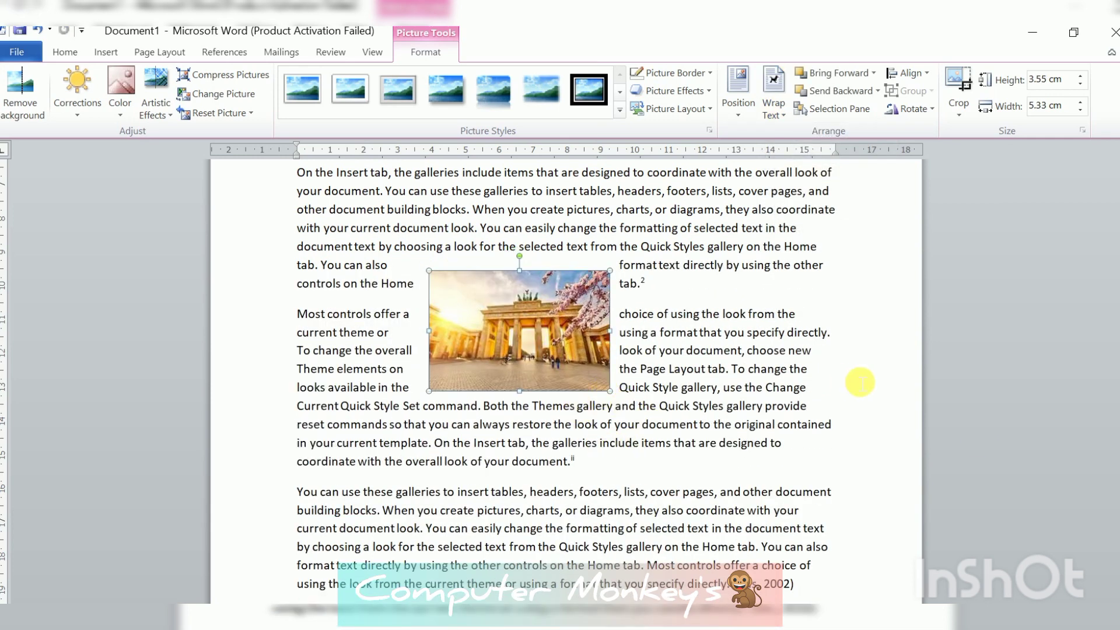
Move the Eiffel Tower picture slightly upward in the Chapter-1 text, keeping its horizontal position
drag(1119, 355, 1119, 339)
click(615, 335)
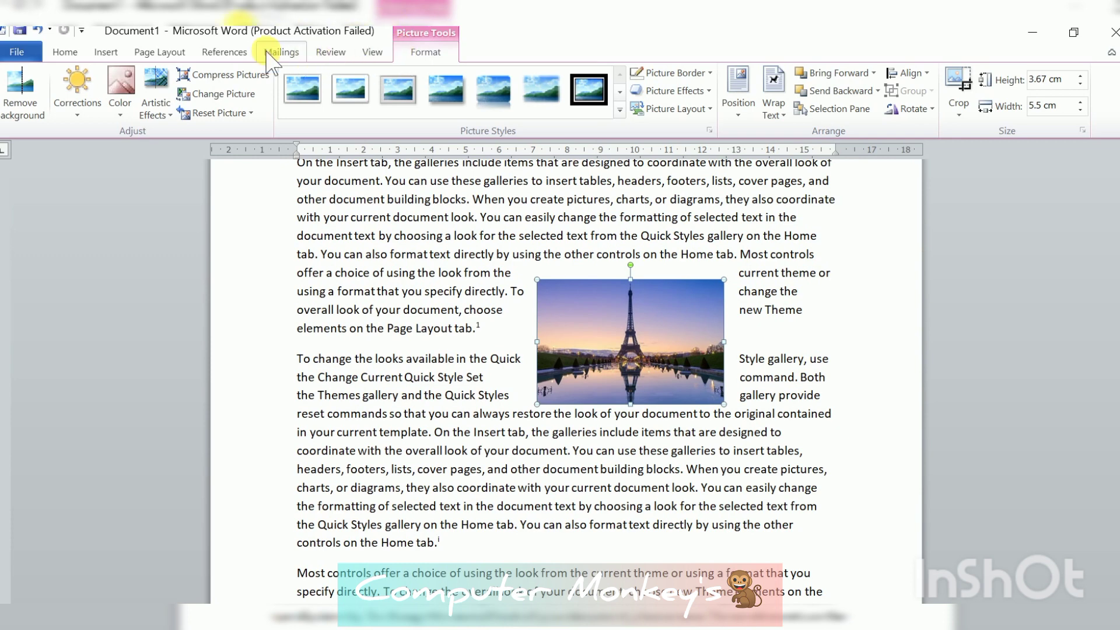
click(227, 51)
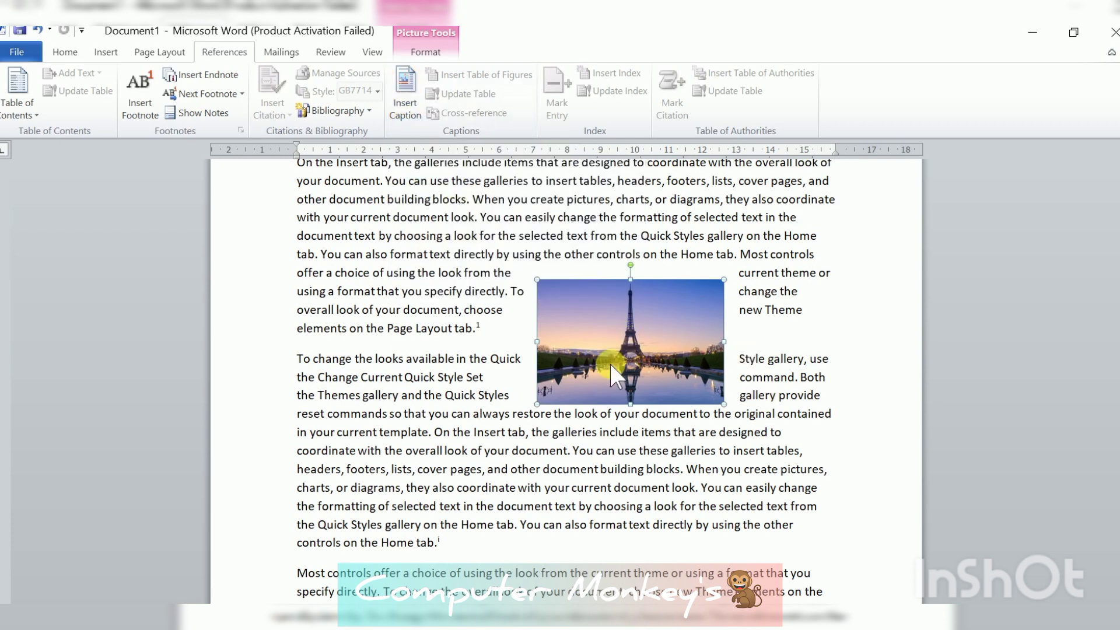
drag(619, 324, 620, 295)
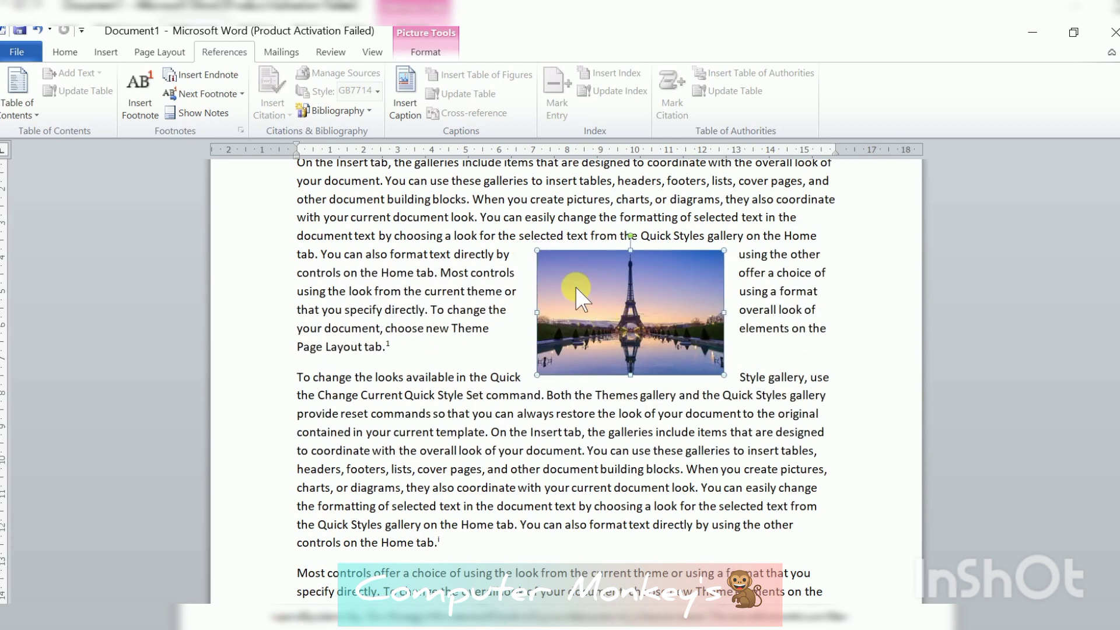
Insert the caption "Figure 1 fsdfsdfsdafsdafs" below the Eiffel Tower picture and delete it again
click(411, 100)
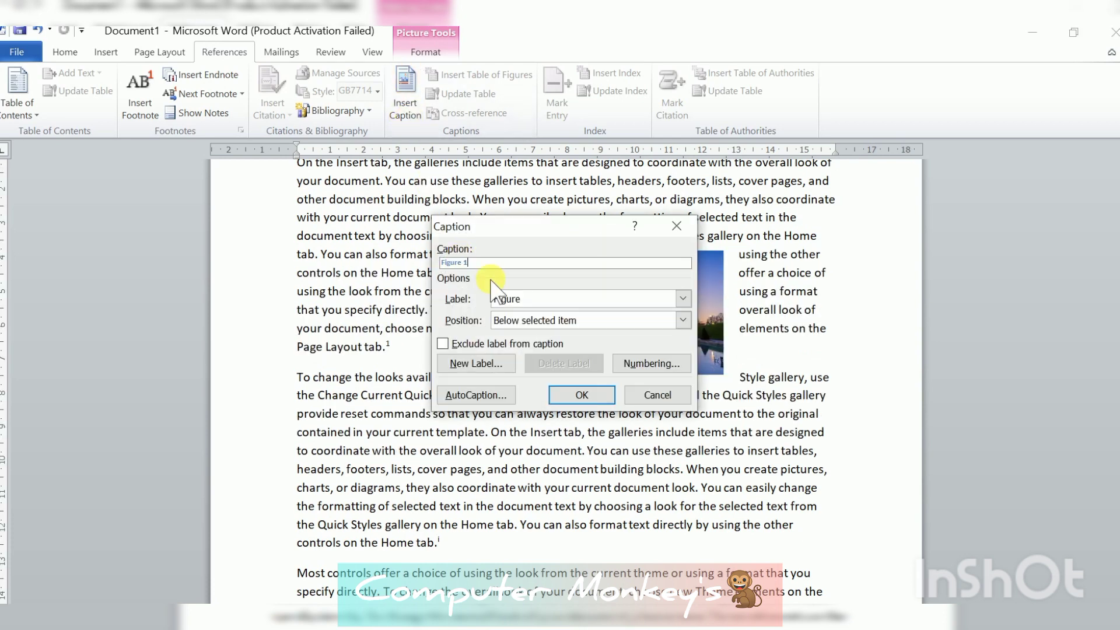
click(471, 268)
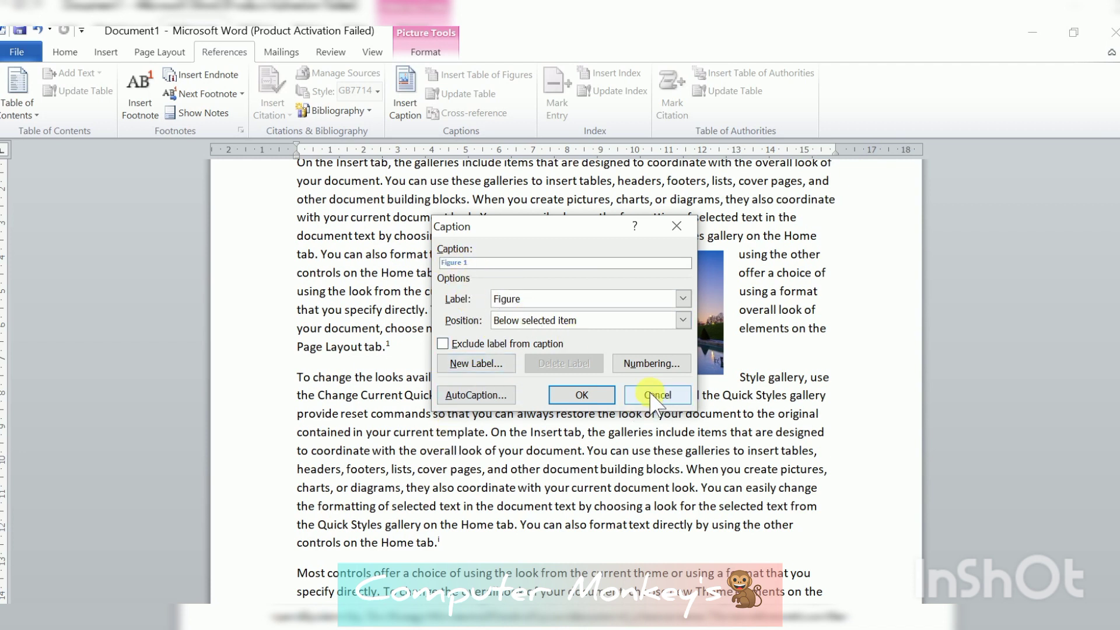
text(fsdfsdfsdafsdafs)
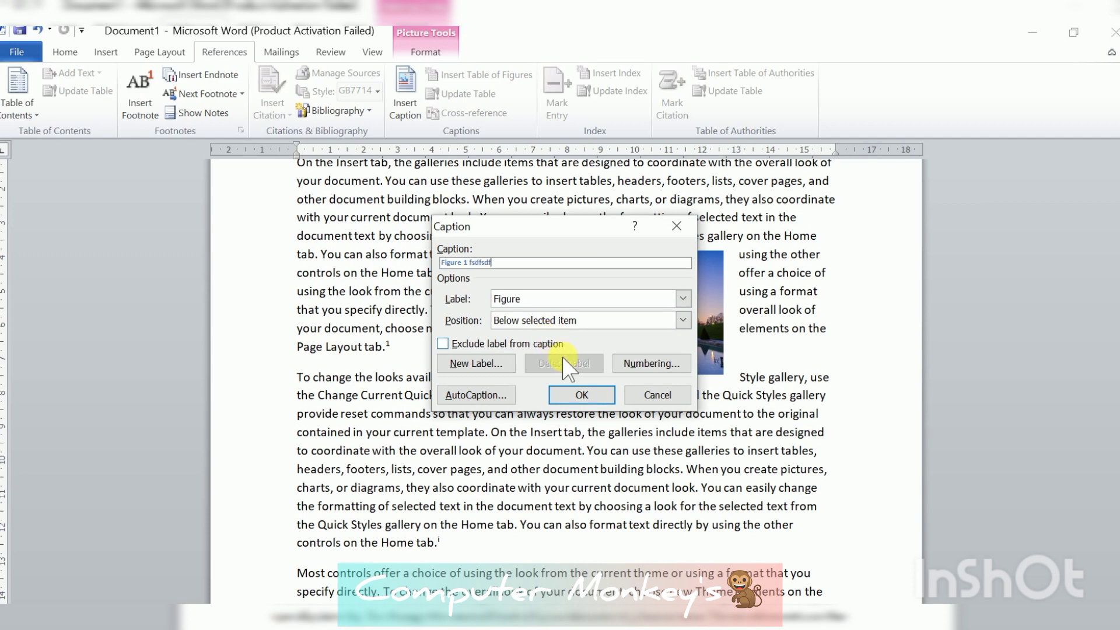
click(575, 393)
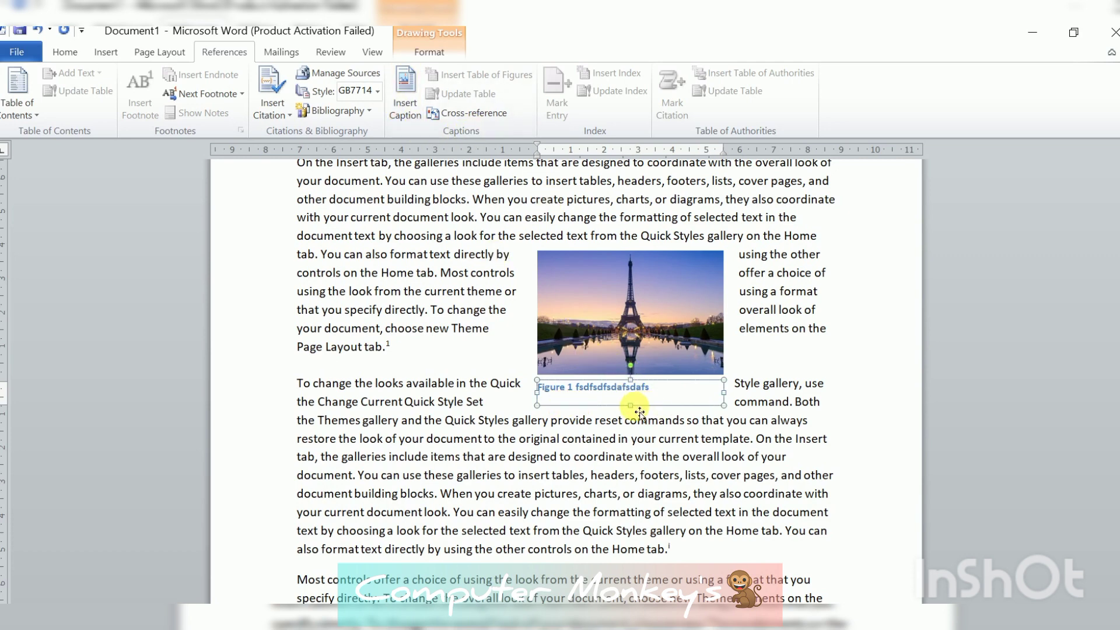
key(Delete)
Try the Table and Equation caption labels for the Eiffel Tower picture, and create a new label named "My Pic"
click(607, 296)
click(419, 117)
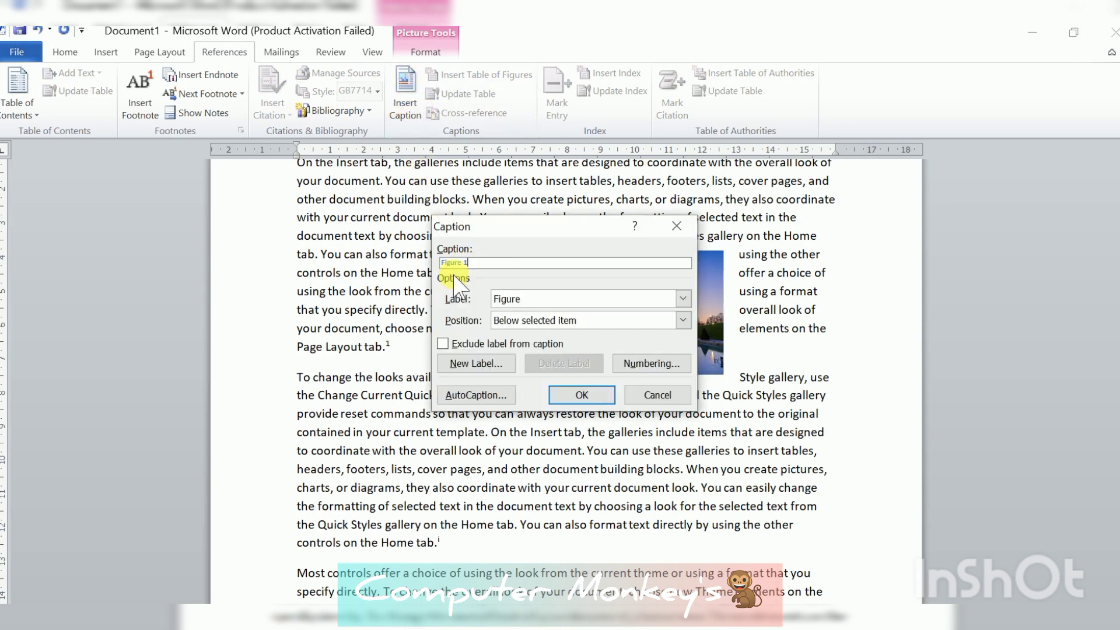
click(517, 300)
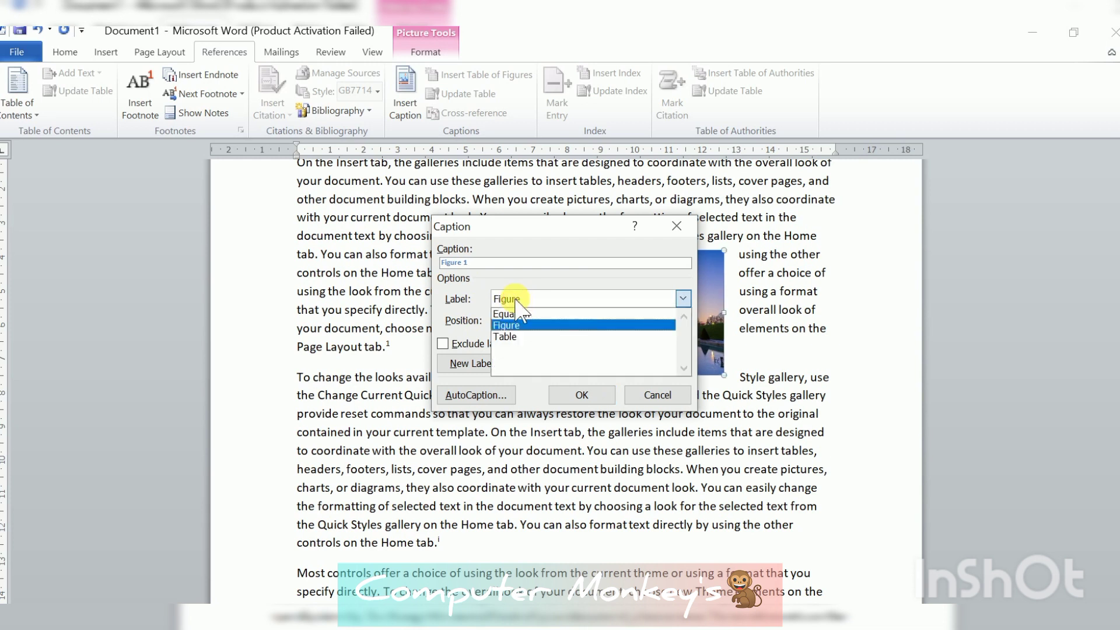
click(509, 336)
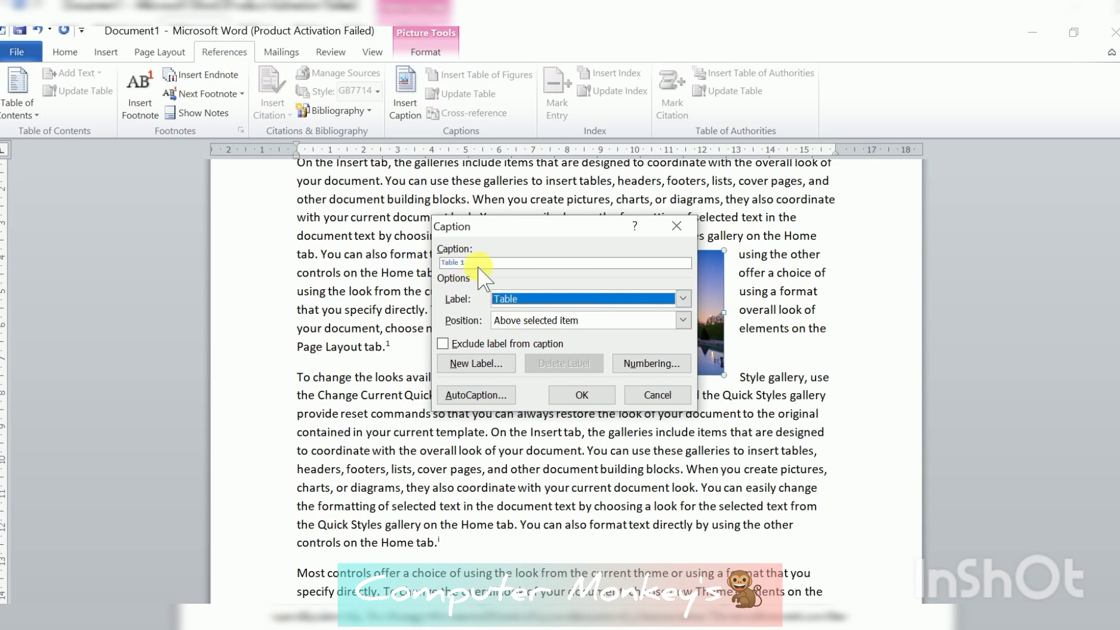
click(512, 300)
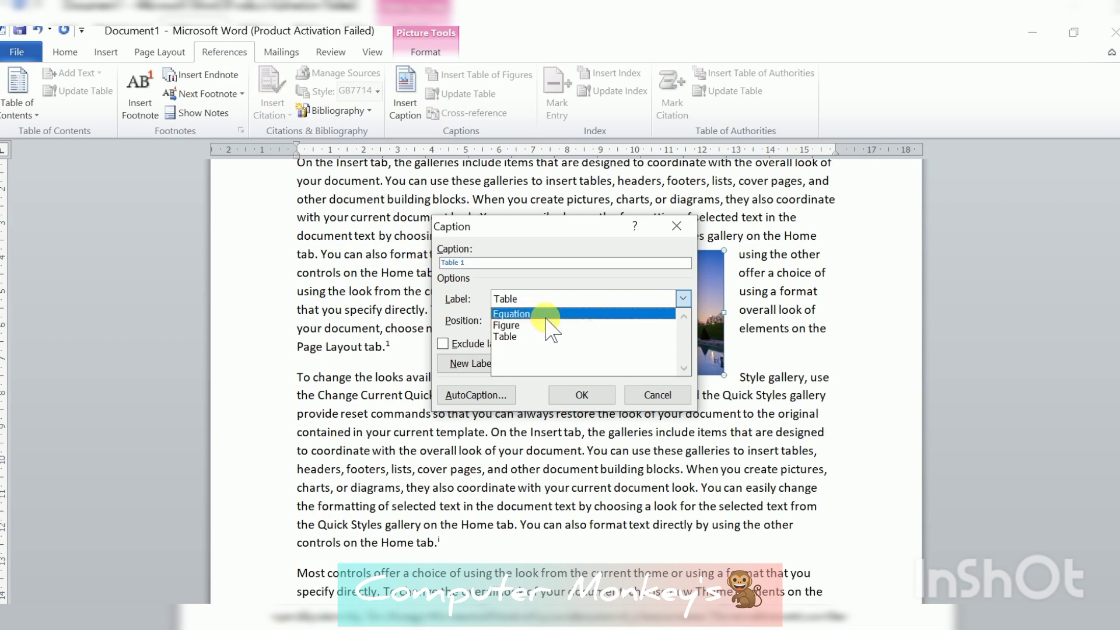
click(545, 316)
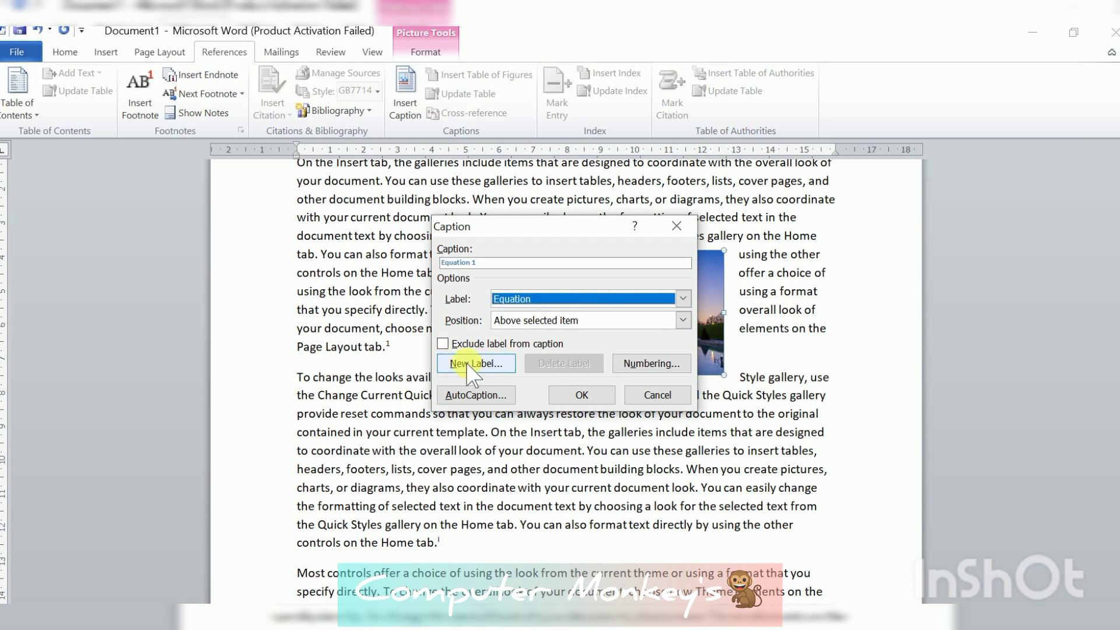
click(482, 368)
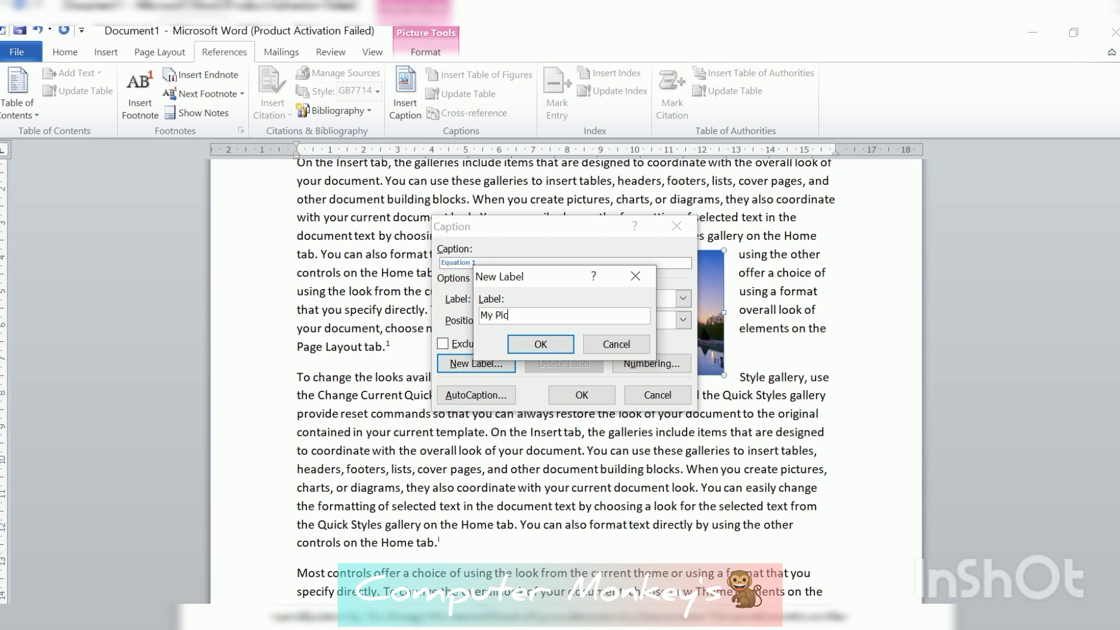
click(534, 345)
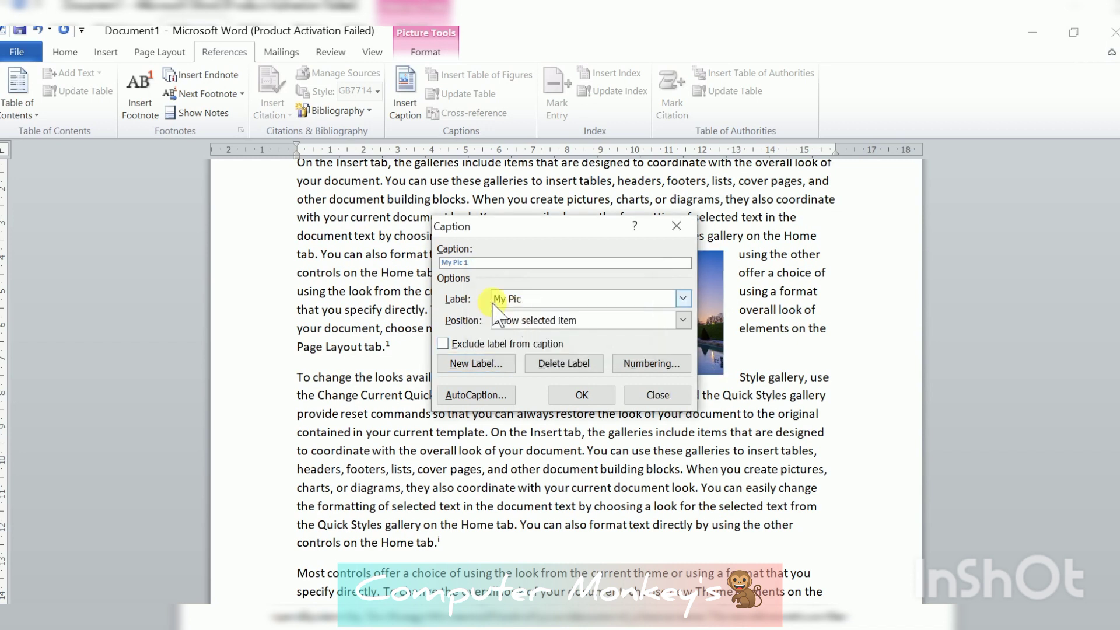
Insert a caption below the Eiffel Tower picture reading "My Pic 1: Capture By:" followed by the photographer's name
click(459, 266)
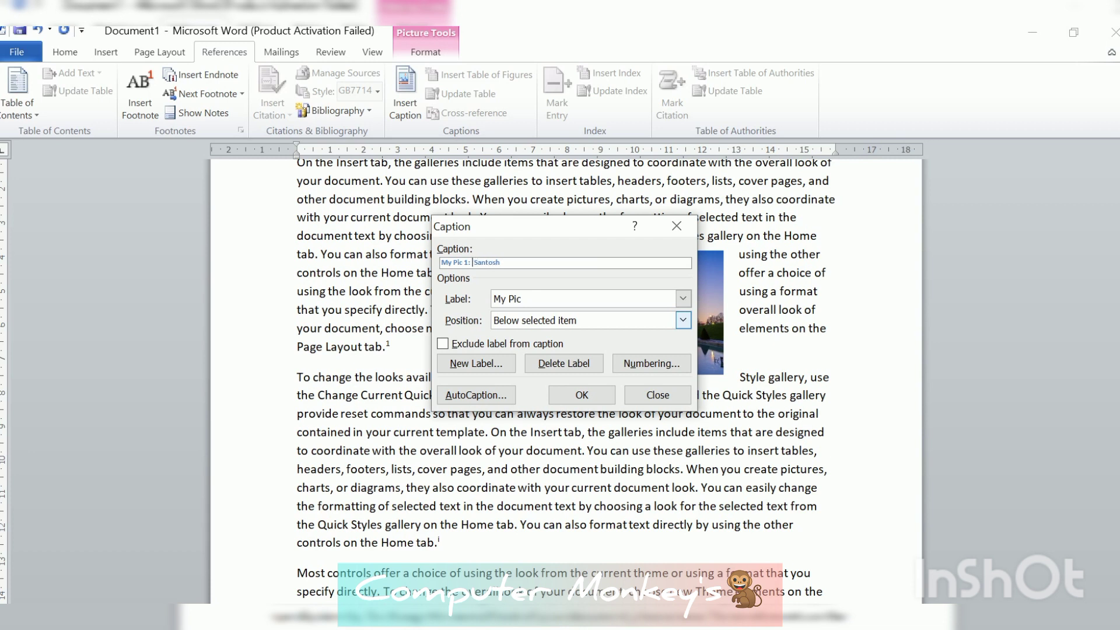
text(Capture By:)
click(575, 392)
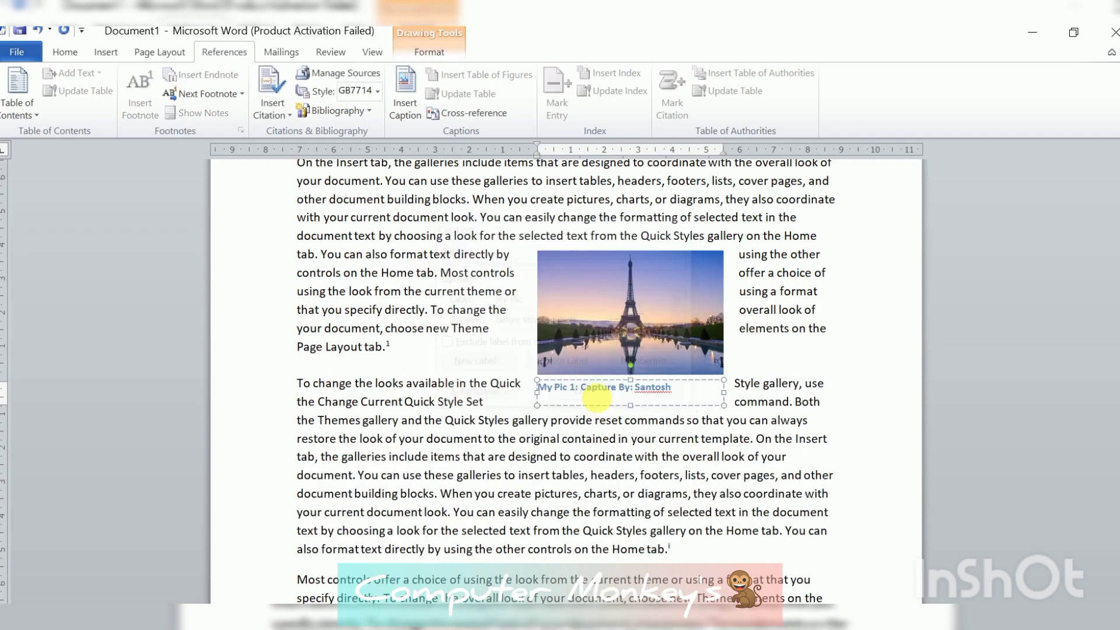
click(606, 478)
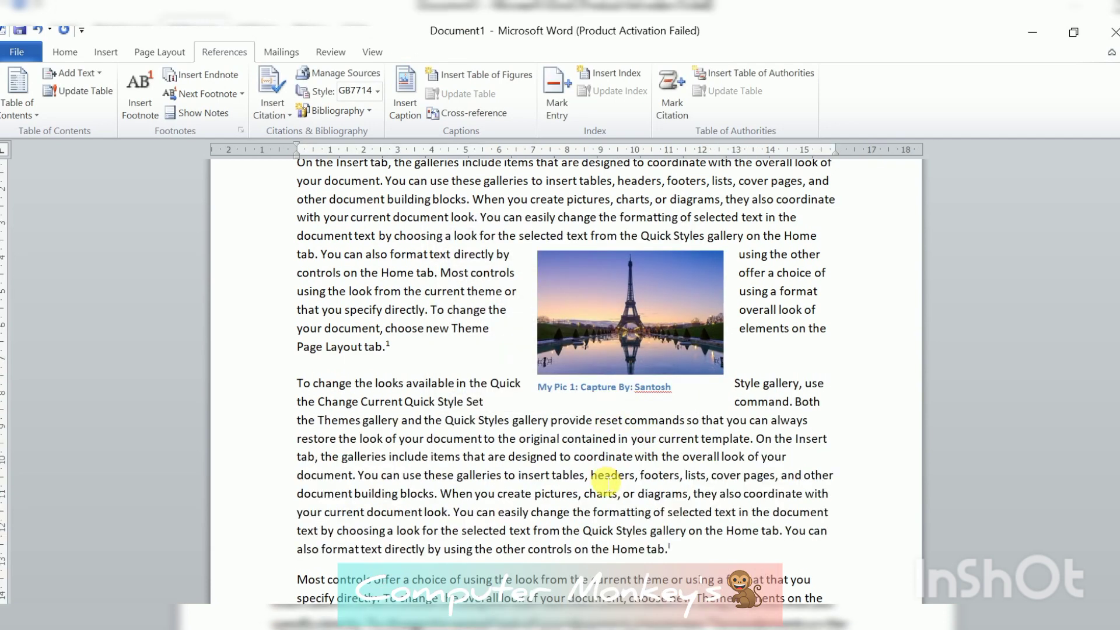
Insert a caption below the Brandenburg Gate picture reading "My Pic 2:" followed by the person's name and "..."
scroll(591, 459, down, 15)
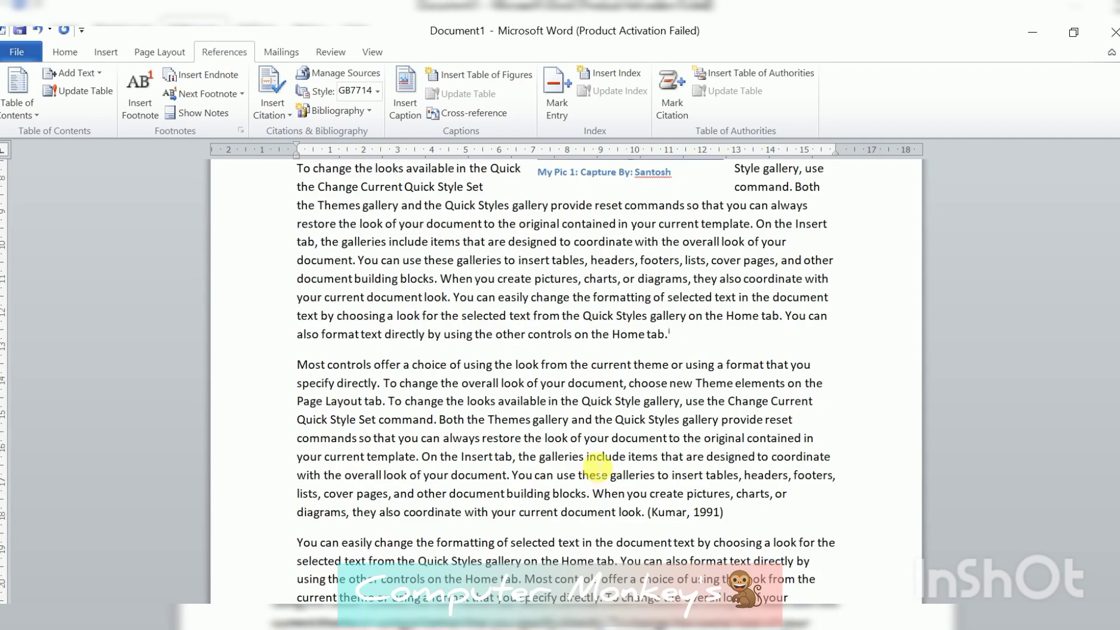
scroll(606, 480, down, 7)
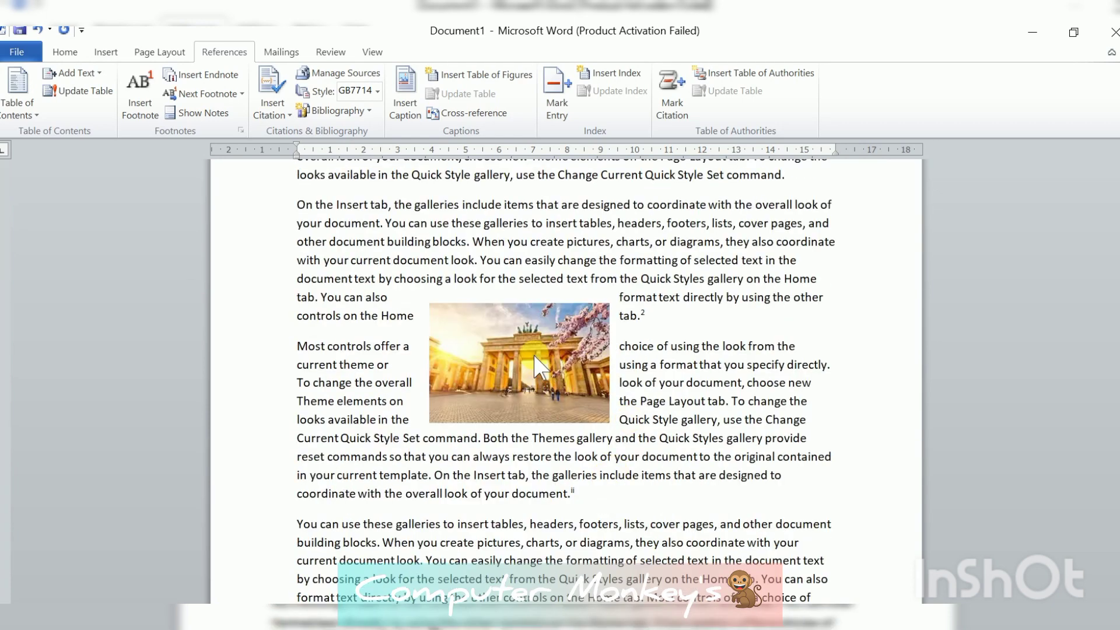
click(540, 366)
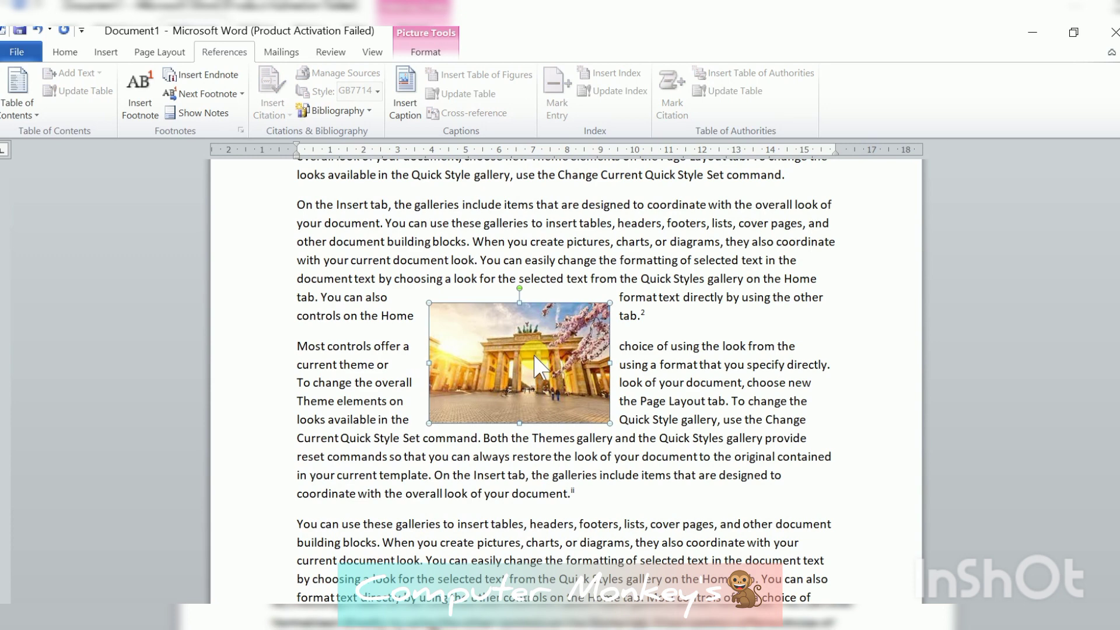
click(405, 91)
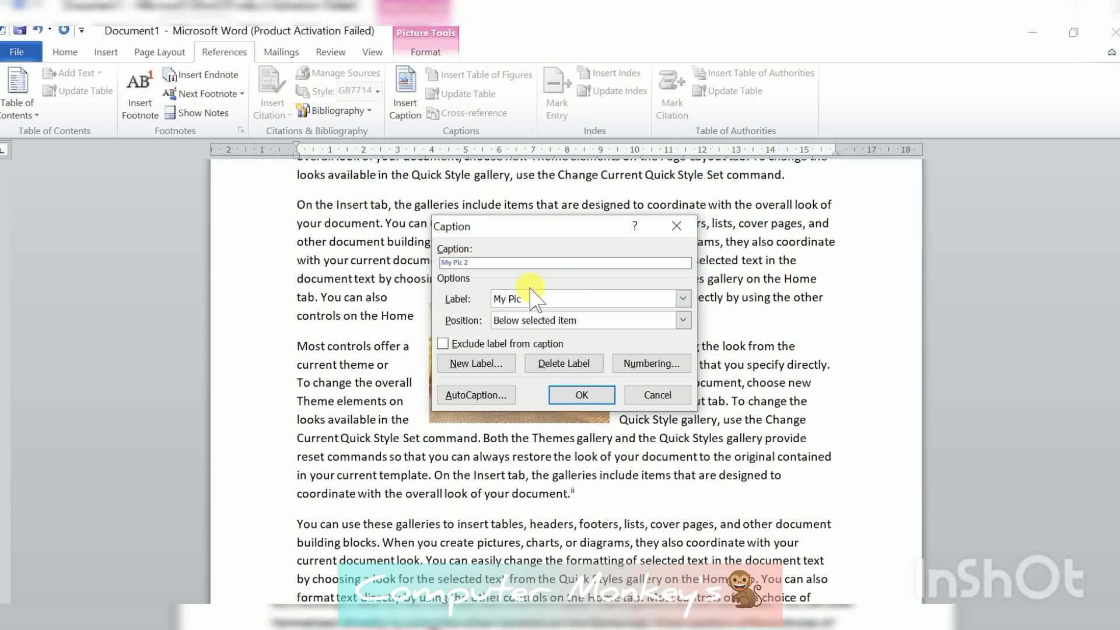
text(: Santosh ...)
click(581, 395)
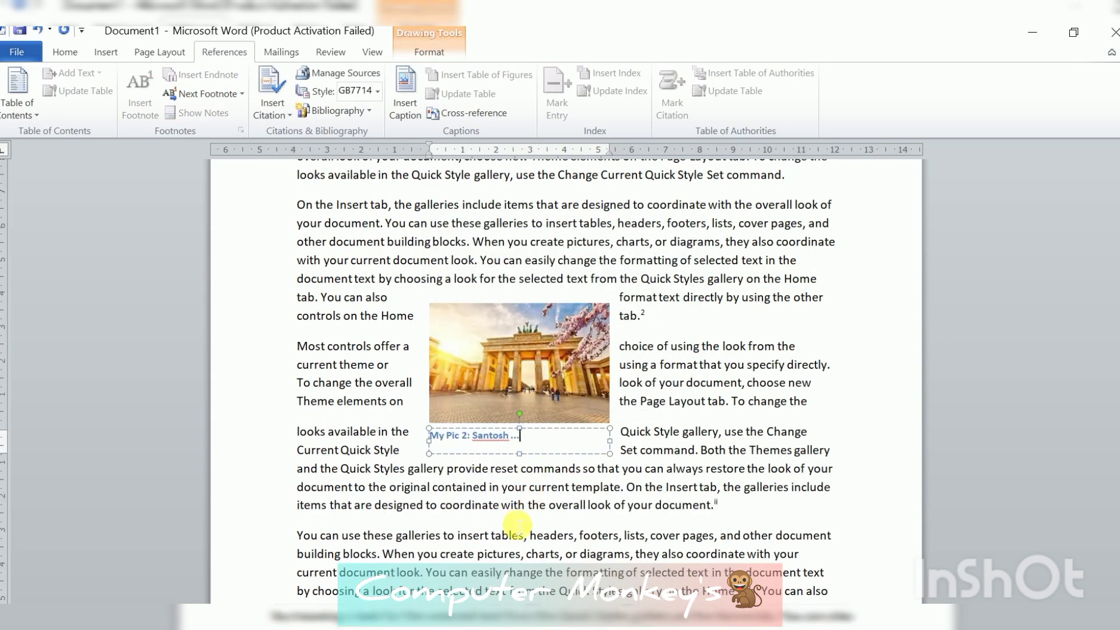
click(512, 506)
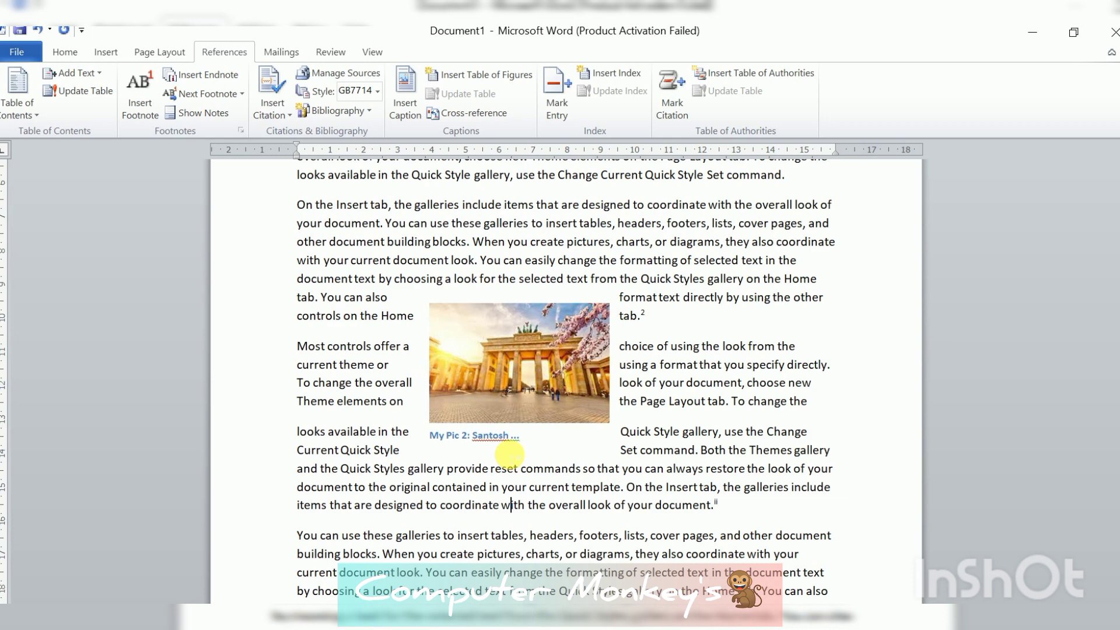
Enlarge the Brandenburg Gate picture very slightly from its upper-left corner
click(543, 362)
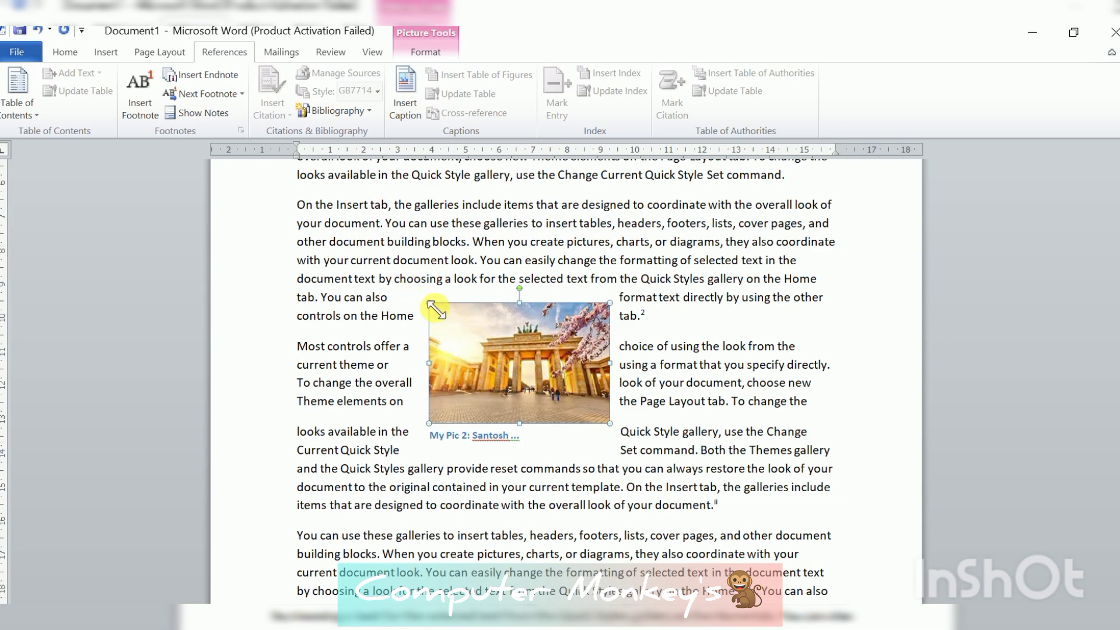
drag(429, 303, 427, 303)
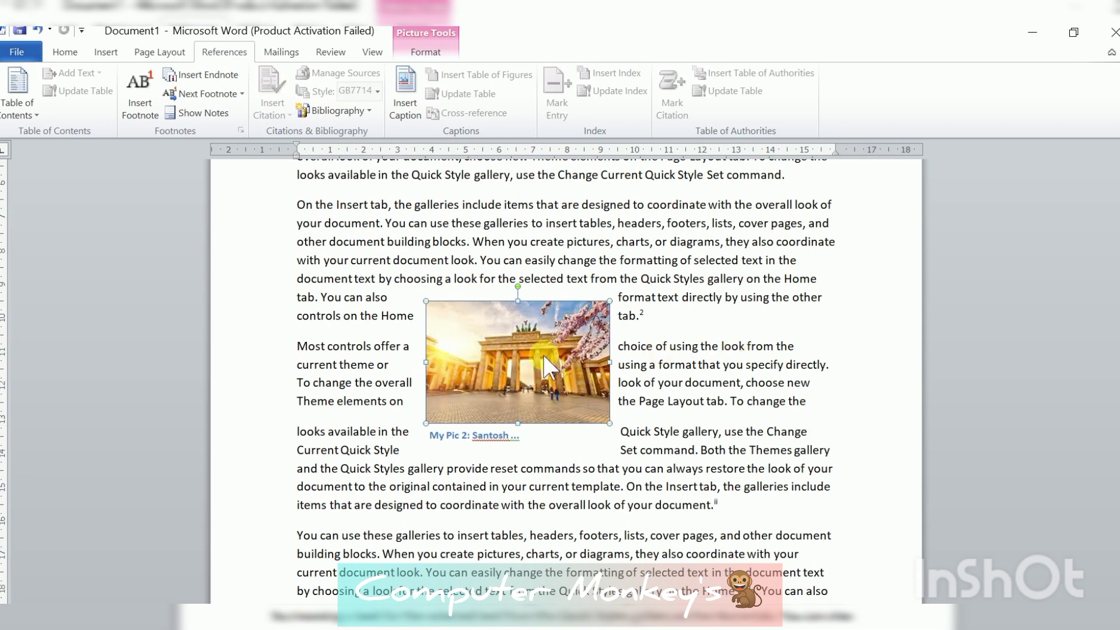
Try moving the Brandenburg Gate picture to the right margin without its caption, and undo the move
drag(493, 411, 708, 403)
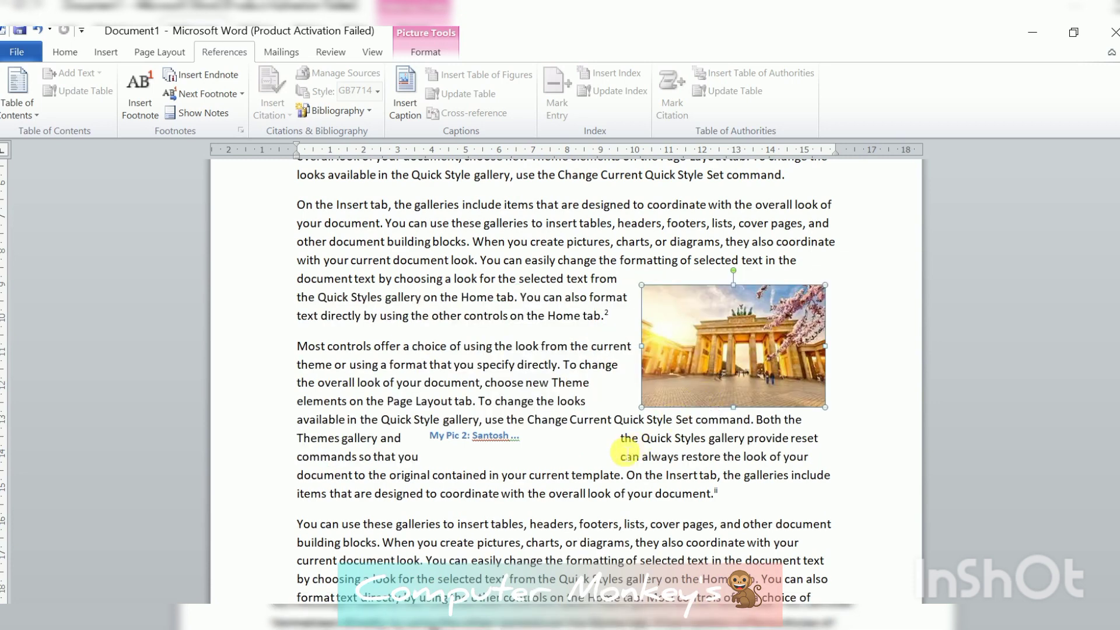
key(ctrl+z)
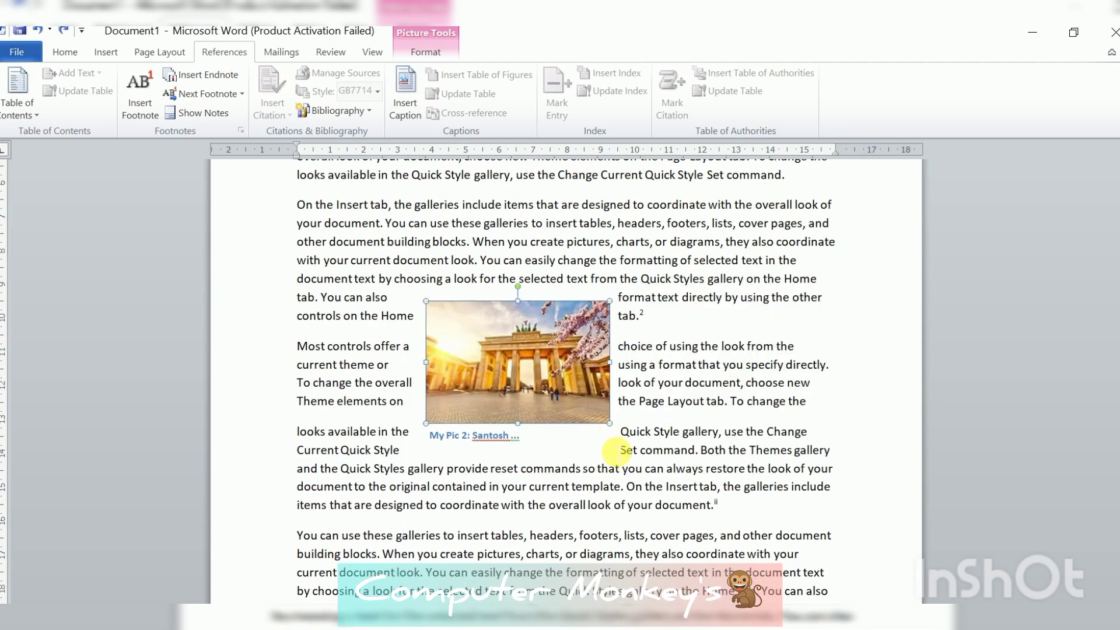
click(575, 507)
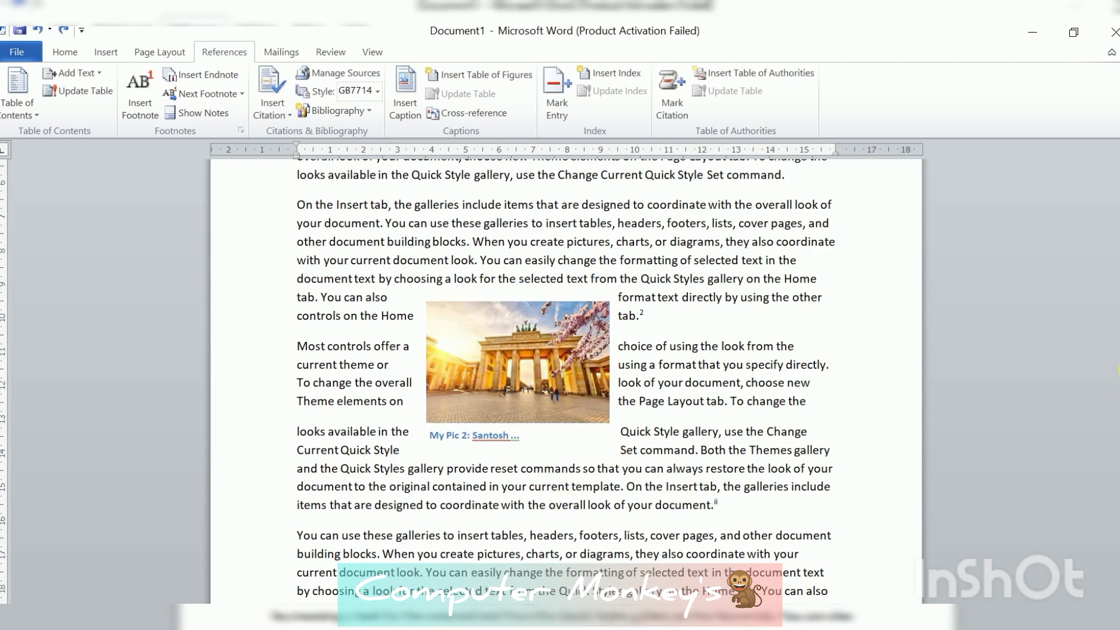
Insert a table of figures for the "My Pic" caption label below the bibliography on page 1, using the From template format
drag(1116, 377, 1118, 343)
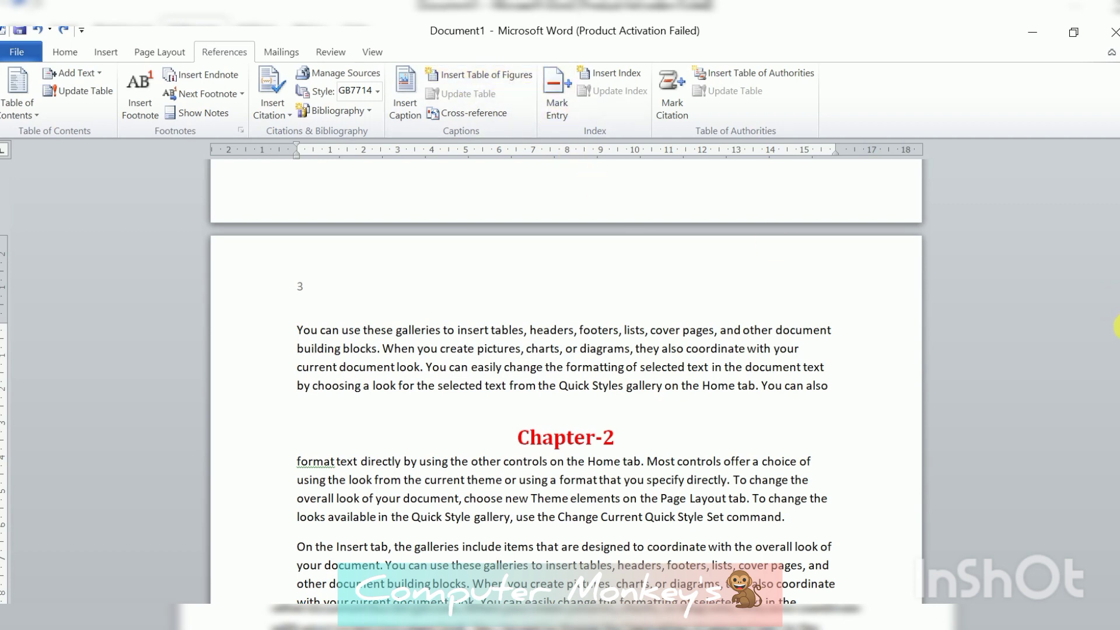
drag(1116, 326, 1117, 321)
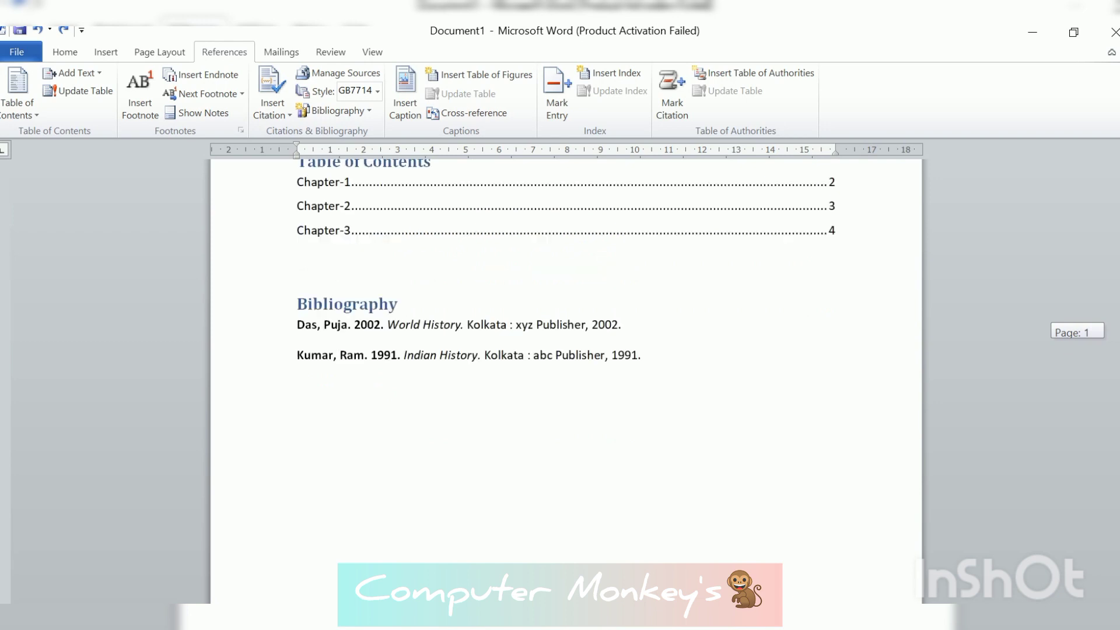
drag(1116, 321, 1116, 321)
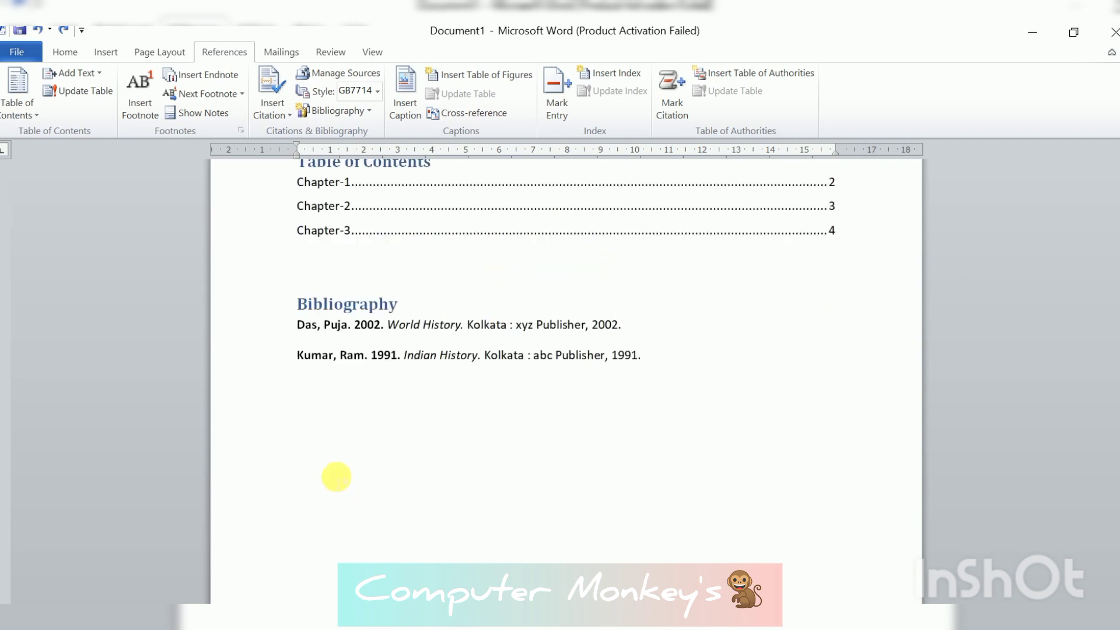
click(326, 457)
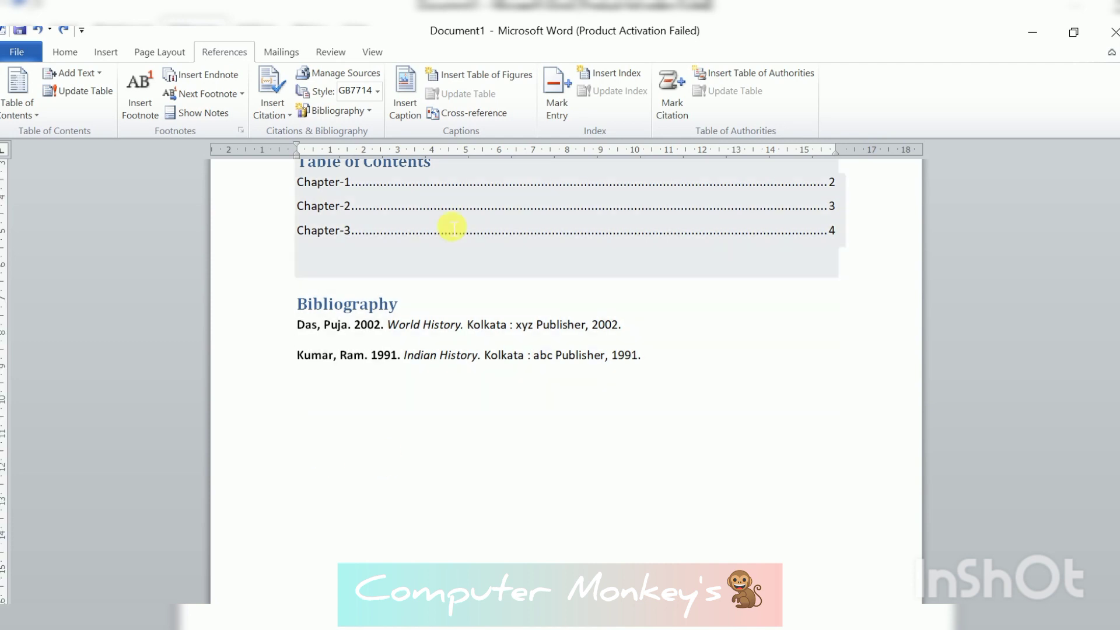
click(487, 75)
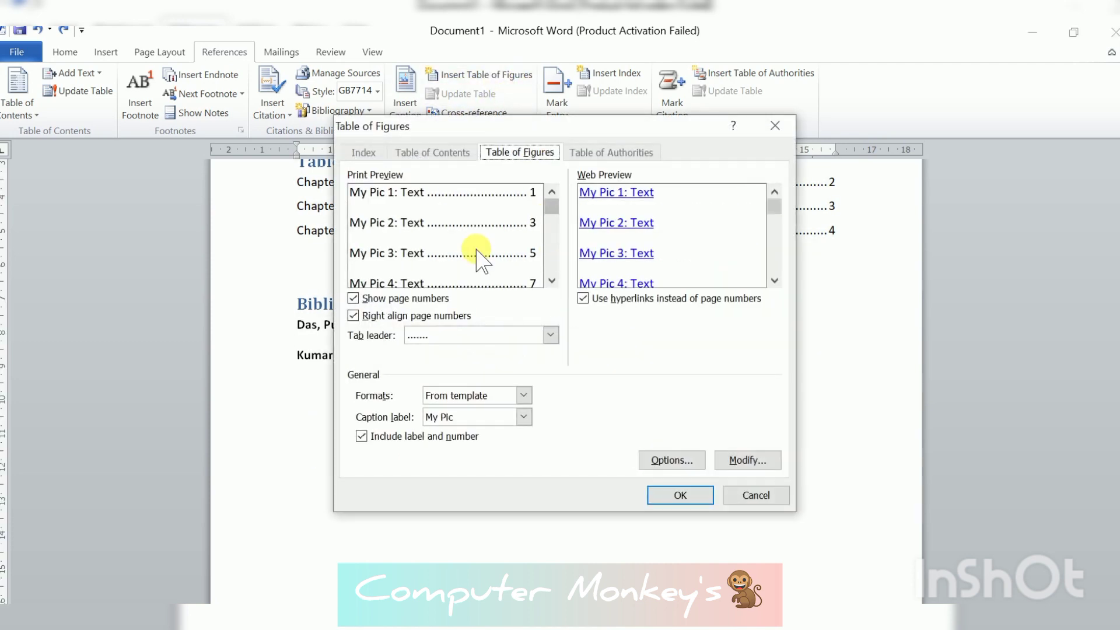
click(683, 494)
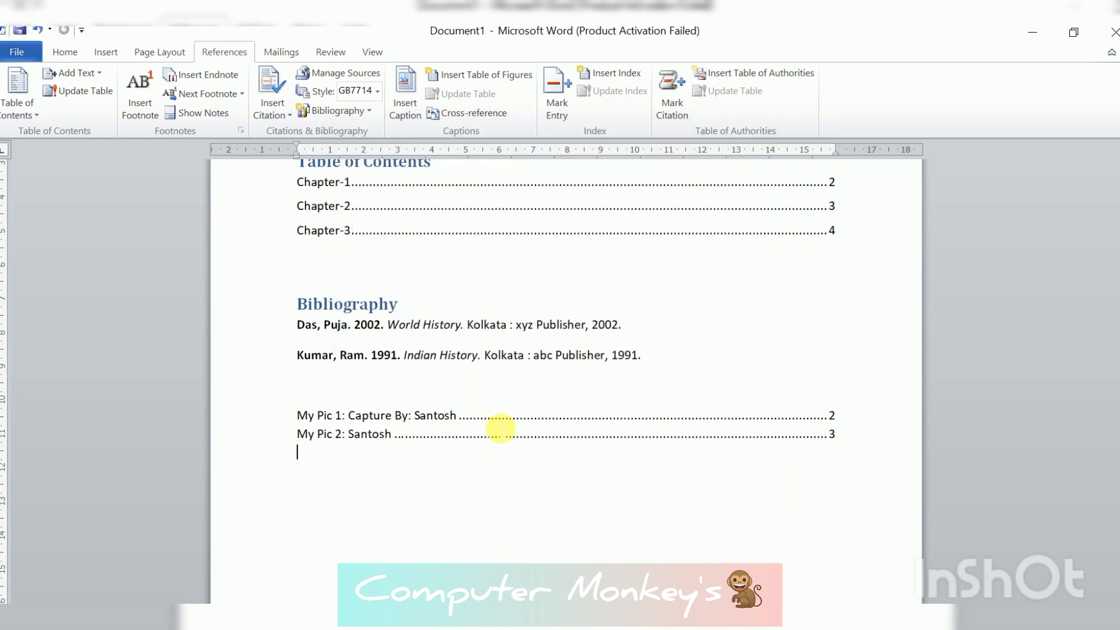
click(429, 417)
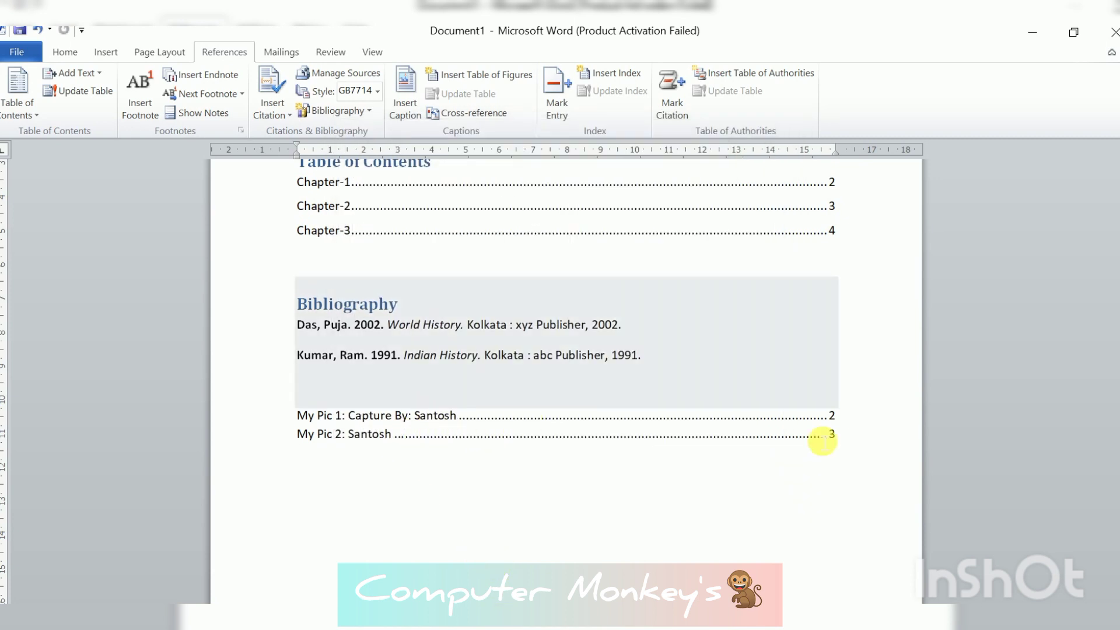
Follow the "My Pic 1" entry in the table of figures to its captioned picture, then deselect the caption
click(568, 539)
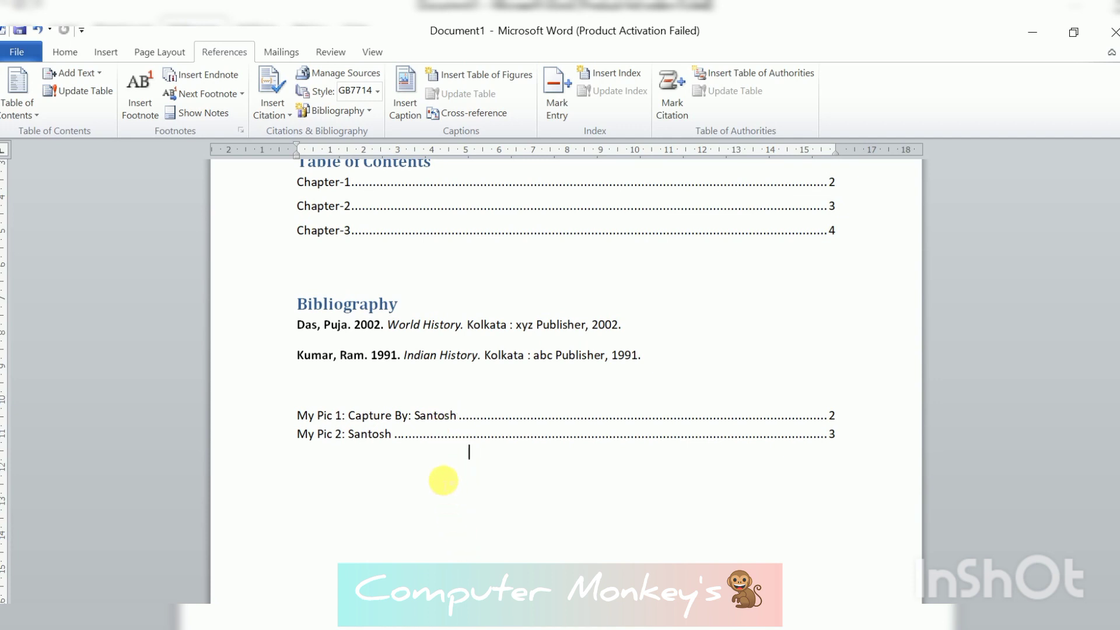
ctrl+click(446, 418)
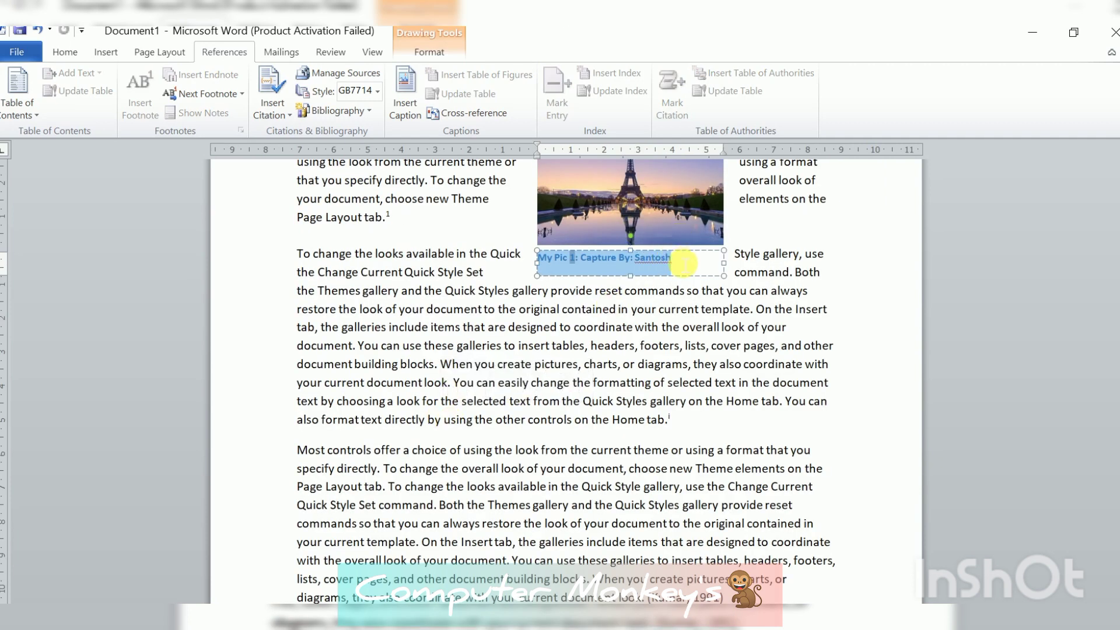
click(641, 402)
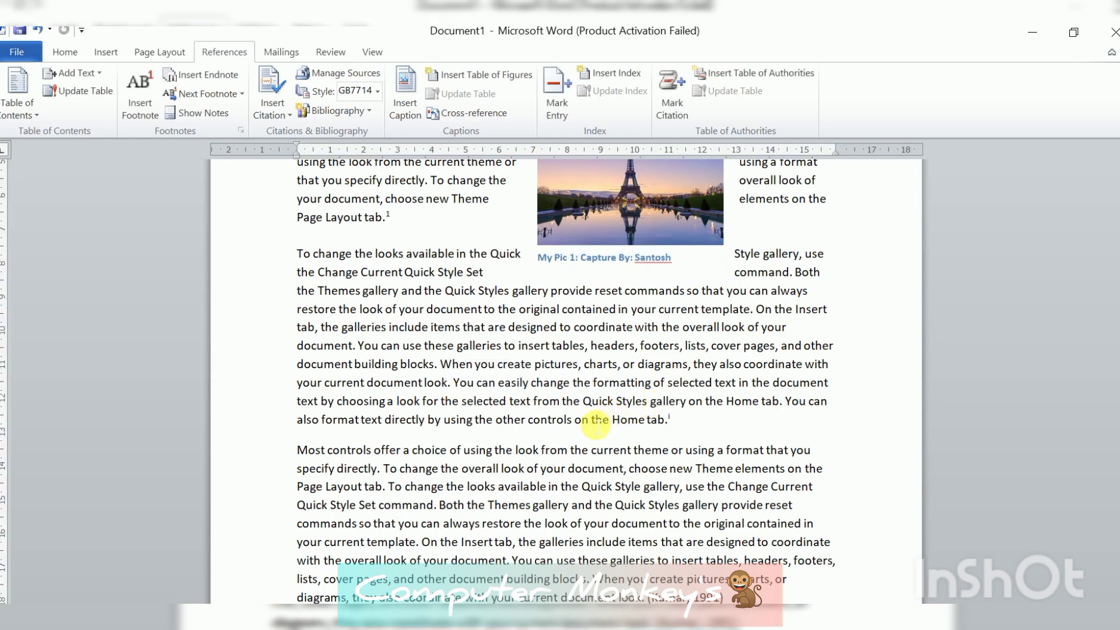
click(703, 468)
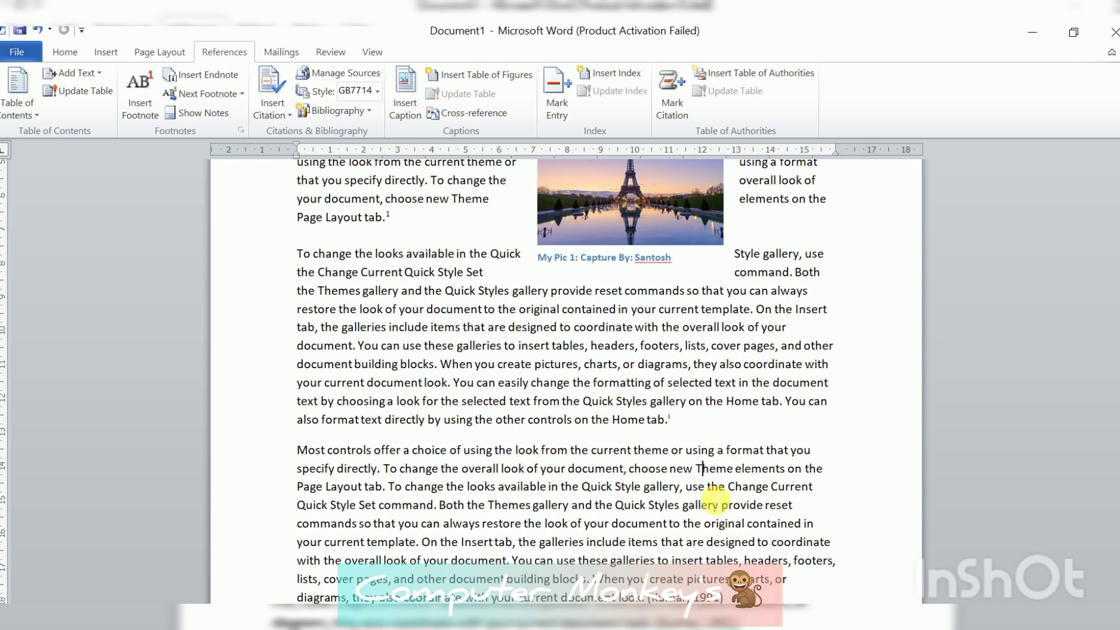
Place the cursor at the end of the paragraph above the Chapter-2 heading and review the text on pages 2 and 3
scroll(723, 513, down, 4)
scroll(722, 523, down, 10)
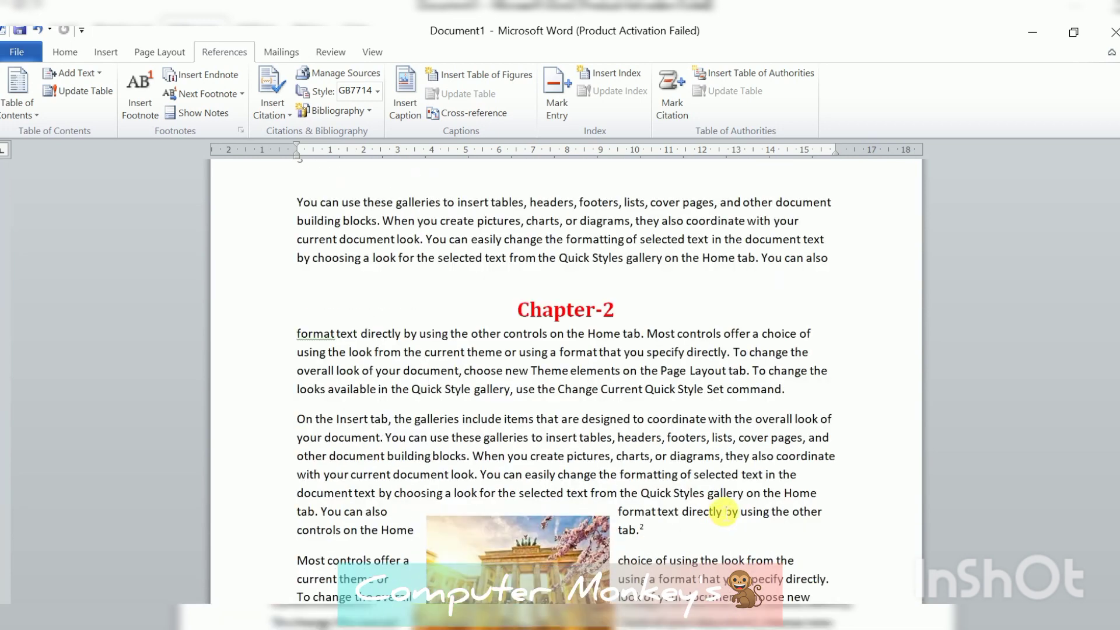
click(840, 265)
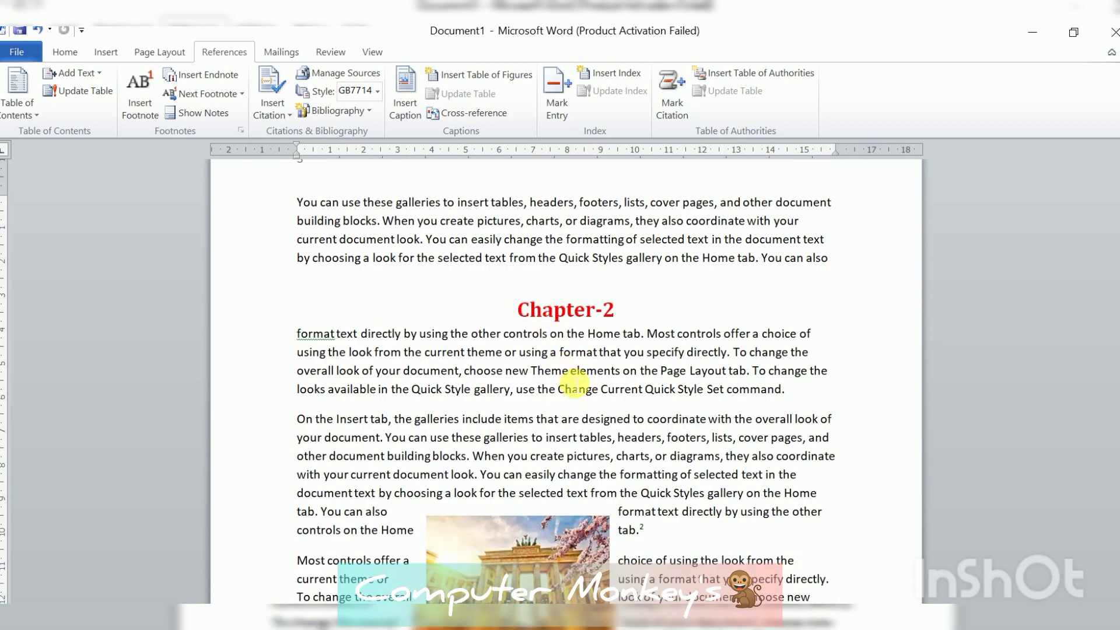
scroll(582, 385, up, 2)
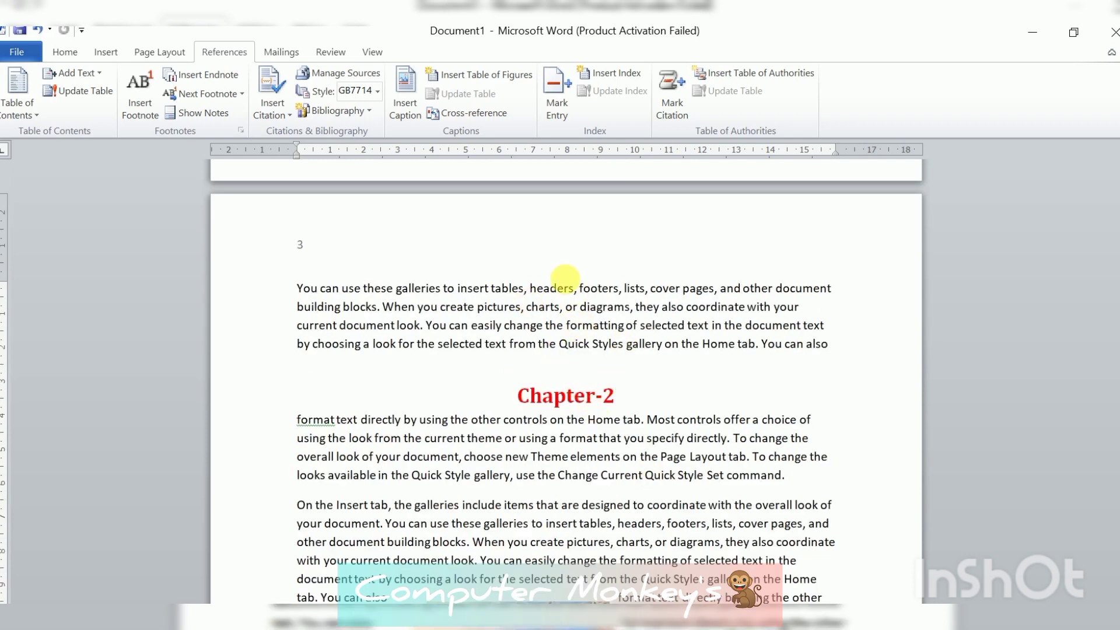
scroll(560, 346, up, 8)
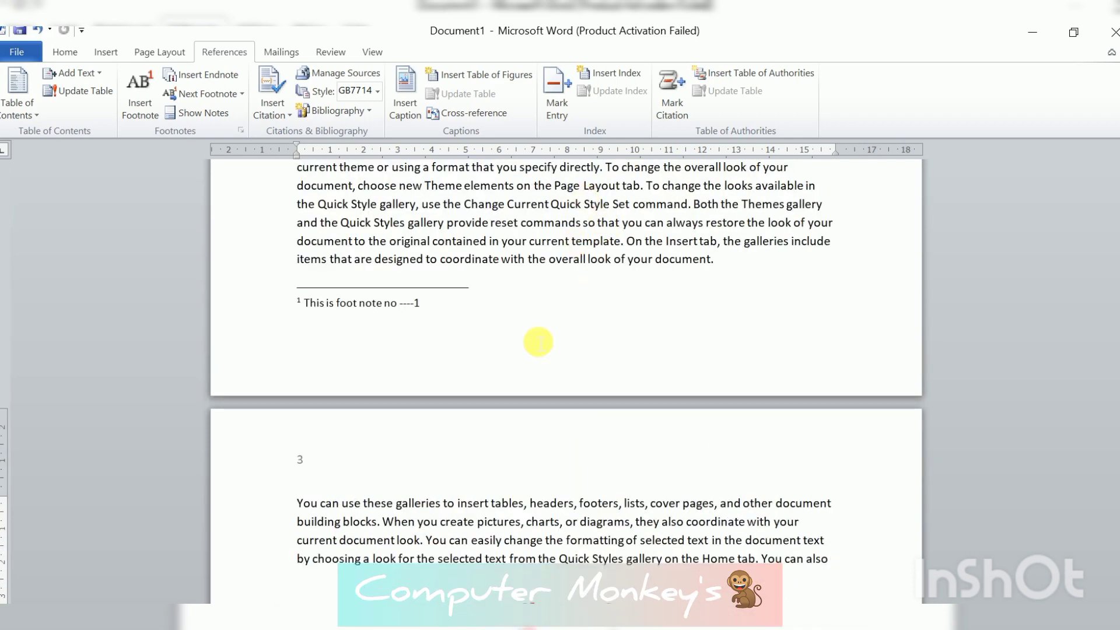
scroll(554, 168, up, 5)
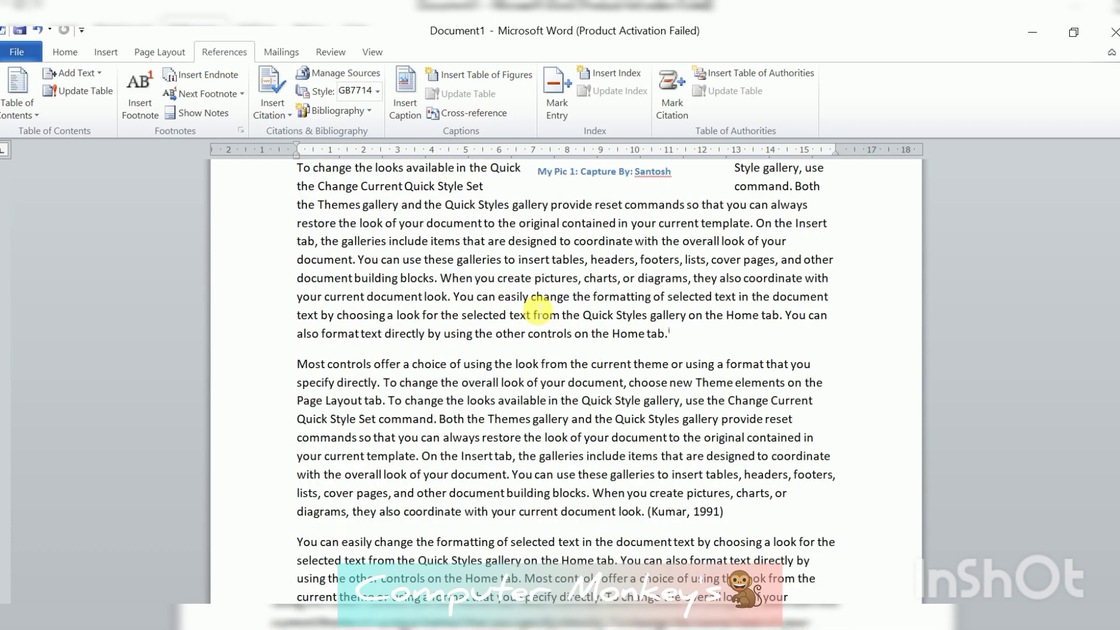
scroll(593, 443, down, 12)
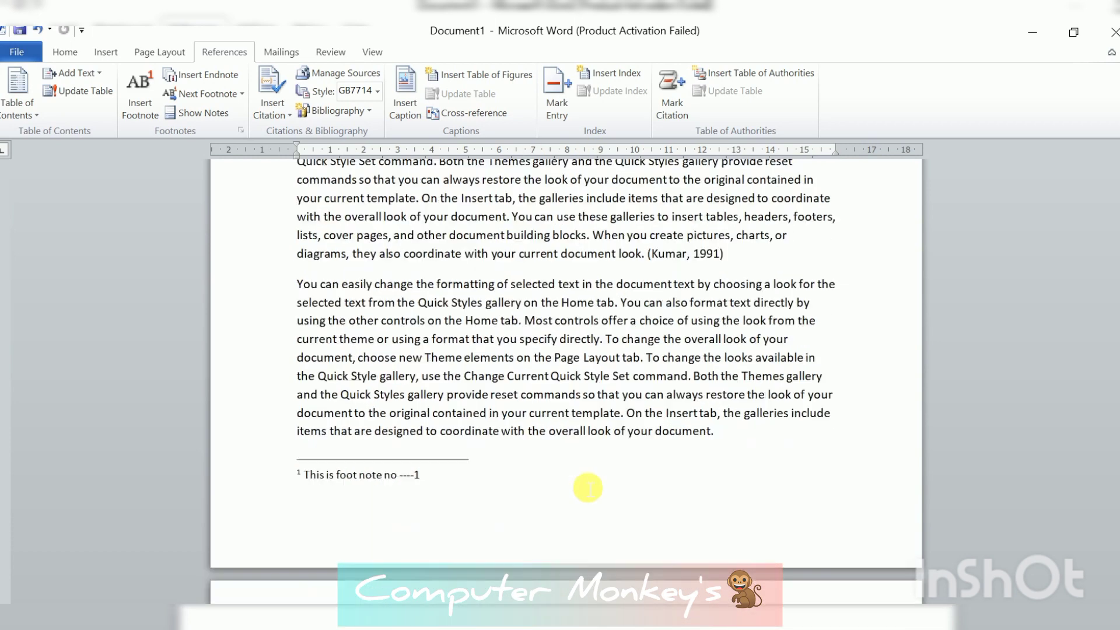
scroll(592, 493, down, 3)
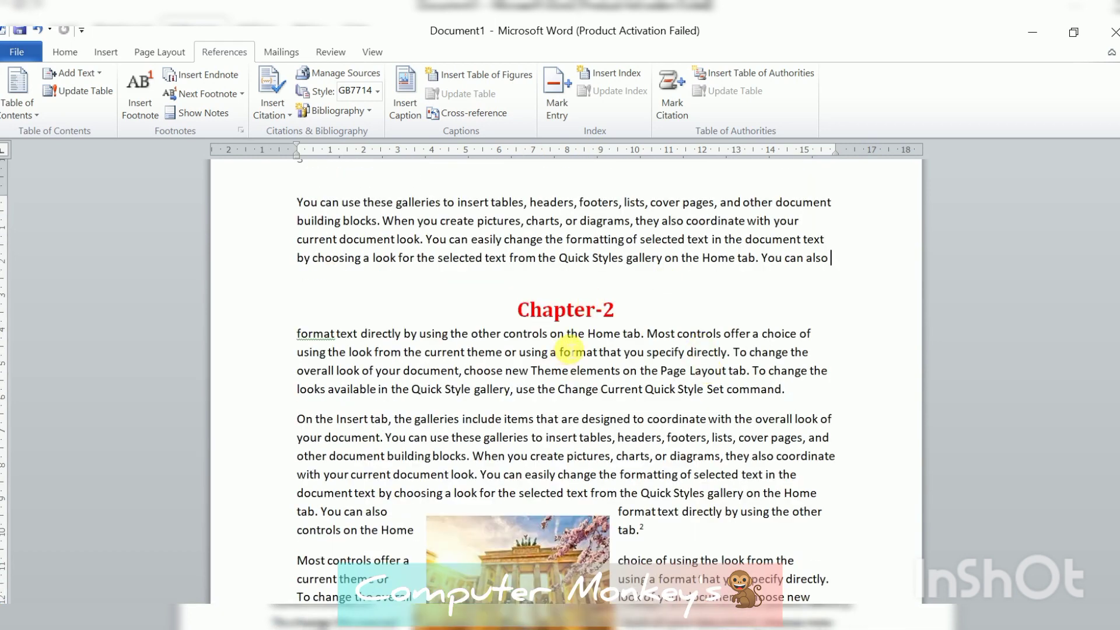